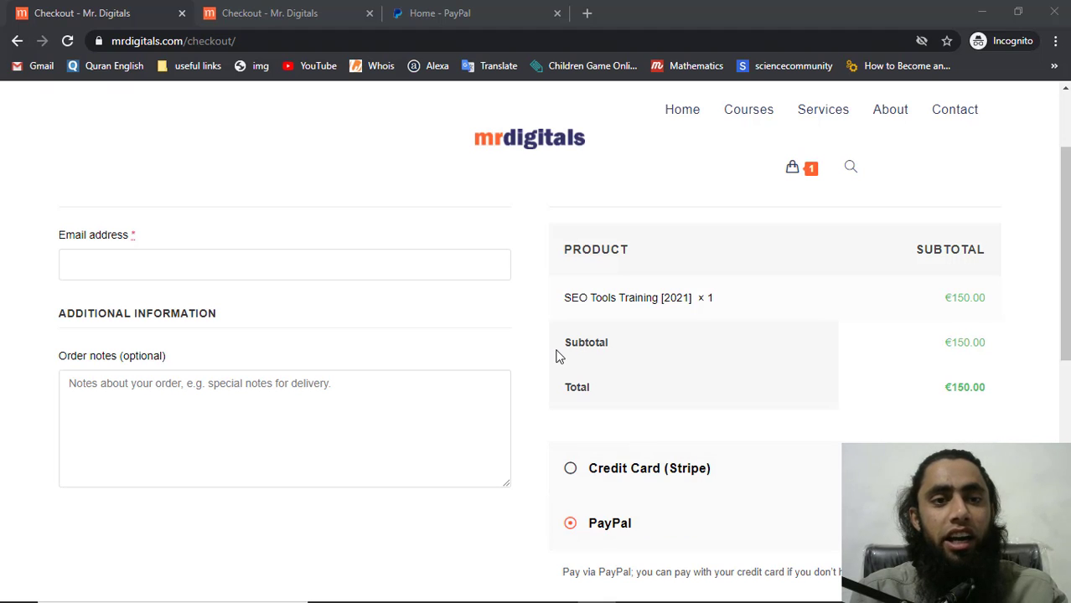
Review the order-received page: SEO Tools Training [2021], €150.00, paid via PayPal
click(208, 253)
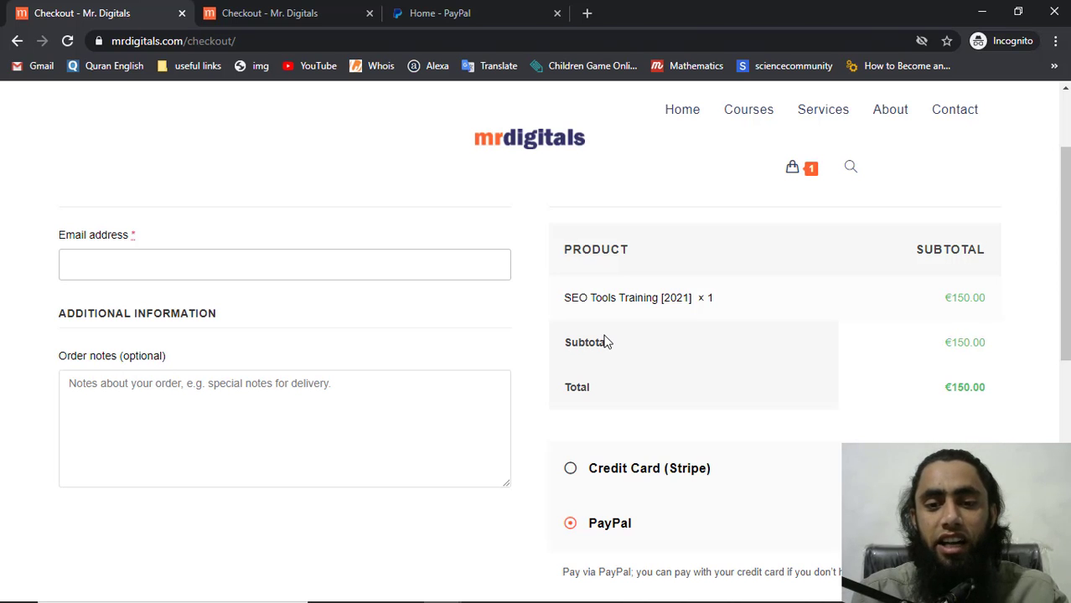
scroll(607, 342, down, 3)
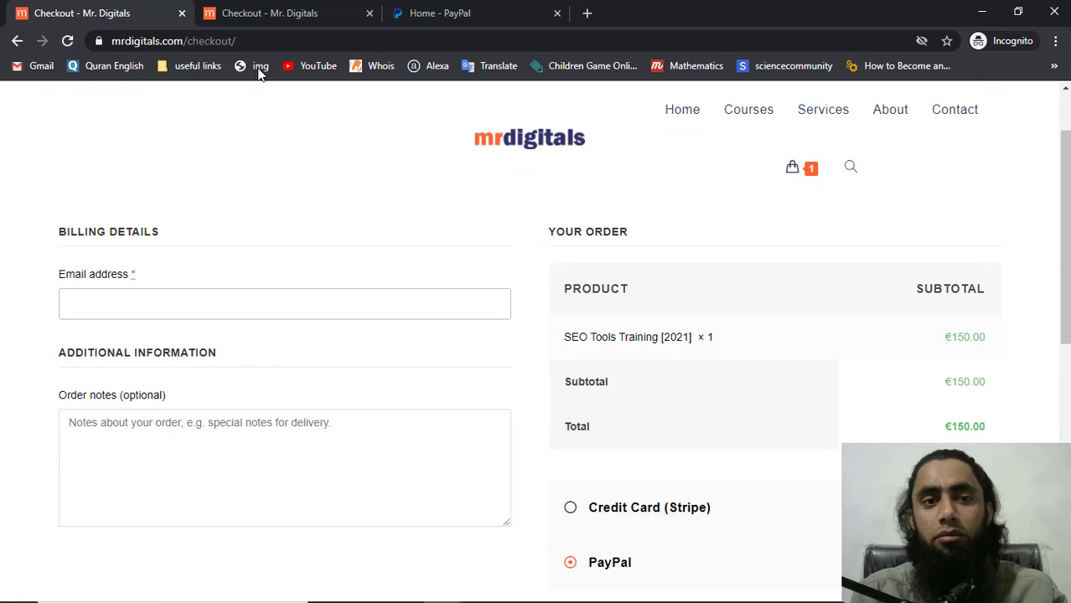
click(266, 7)
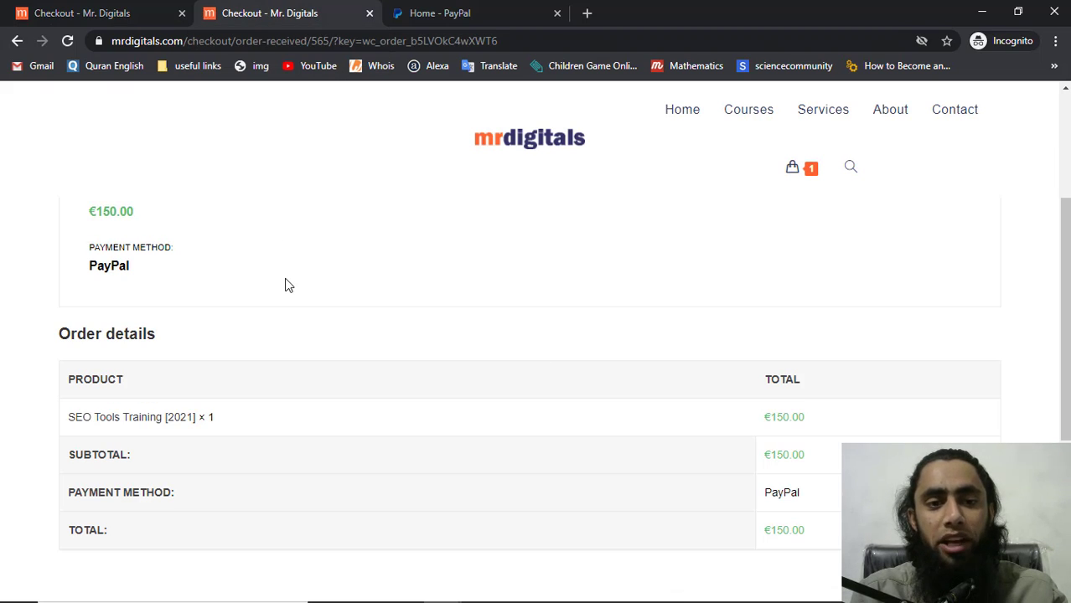
scroll(285, 286, up, 4)
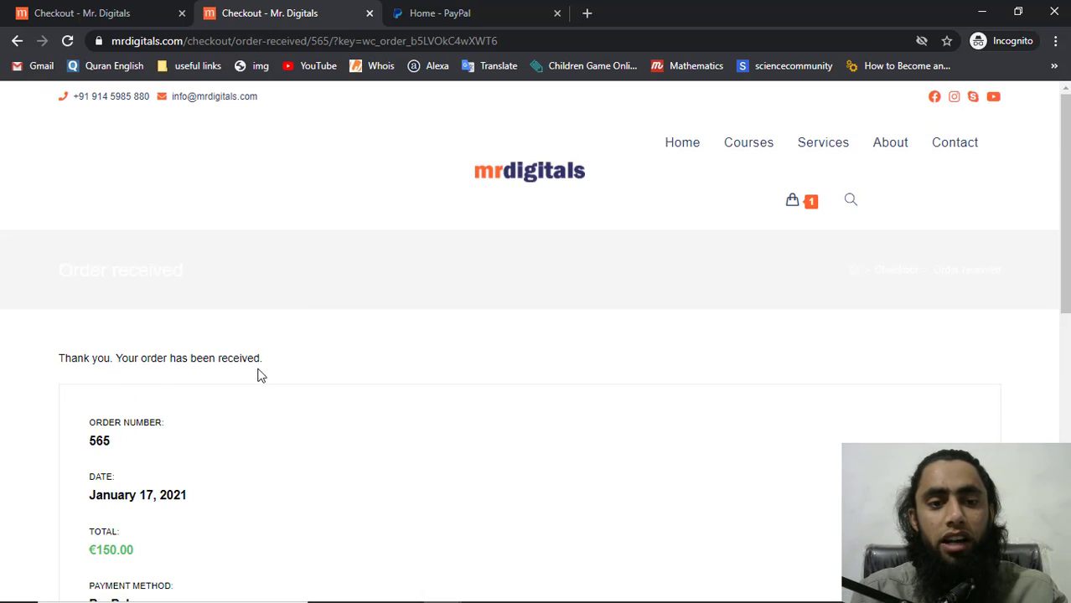
scroll(264, 377, down, 5)
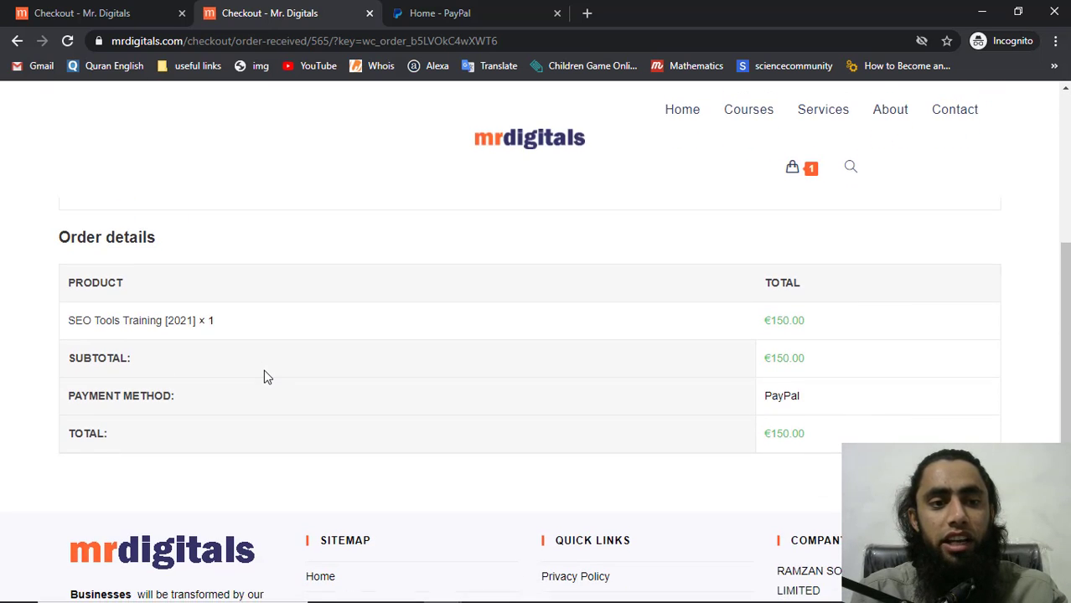
scroll(264, 377, up, 1)
scroll(265, 376, down, 1)
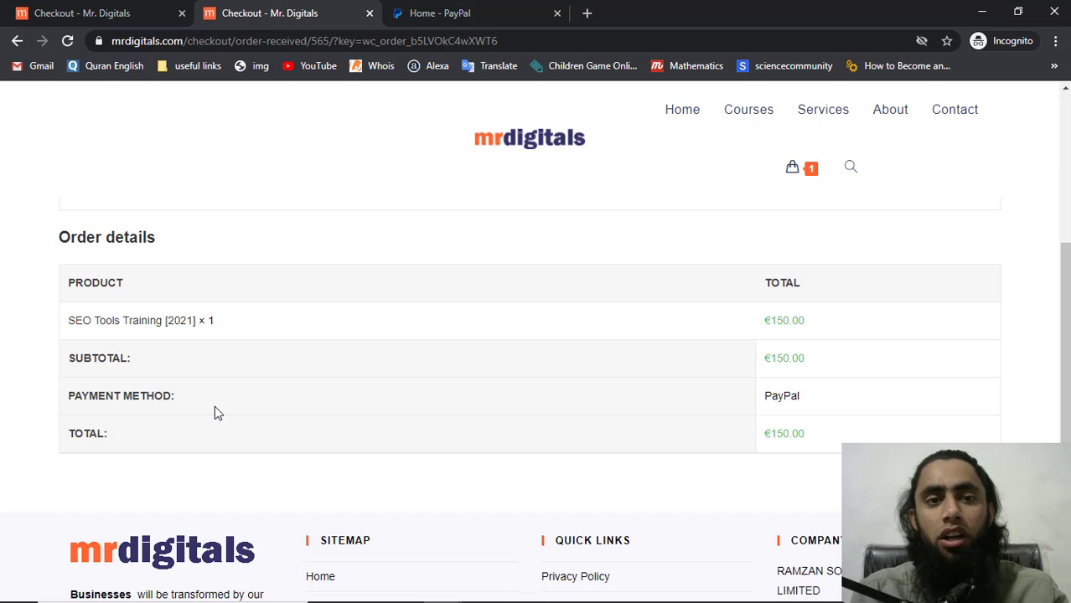
Inspect the completed €150.00 PayPal sandbox payment for SEO Tools Training [2021]
click(442, 20)
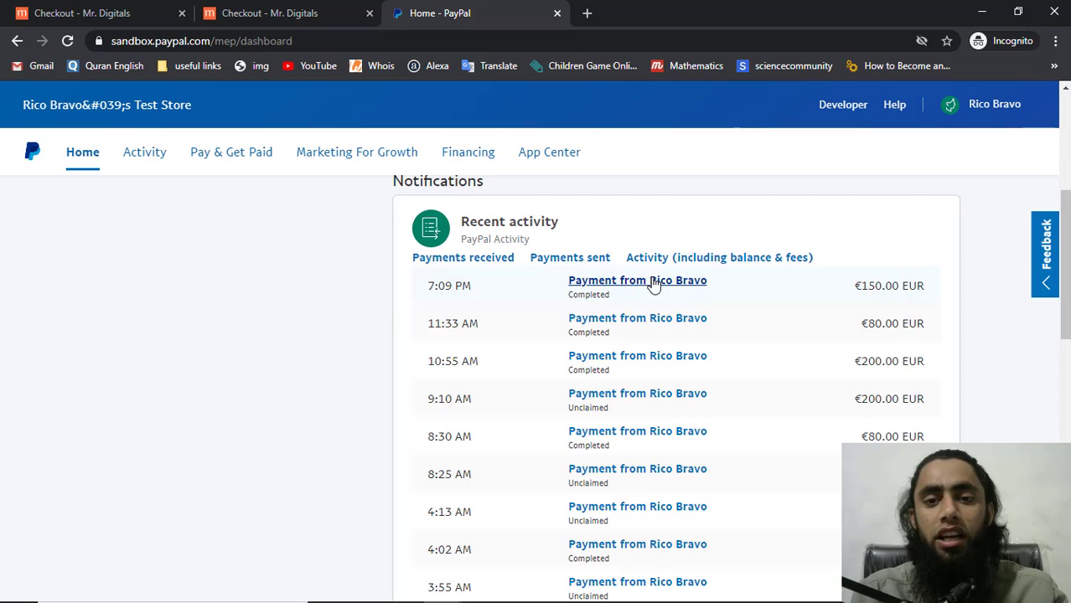
drag(572, 293, 617, 290)
click(617, 290)
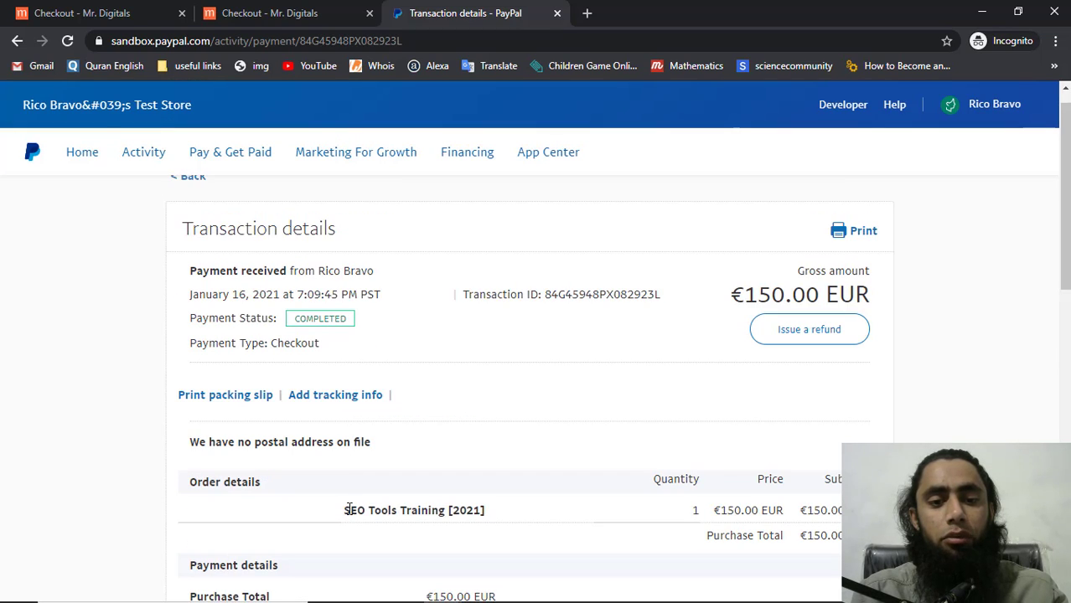
triple_click(419, 509)
click(517, 509)
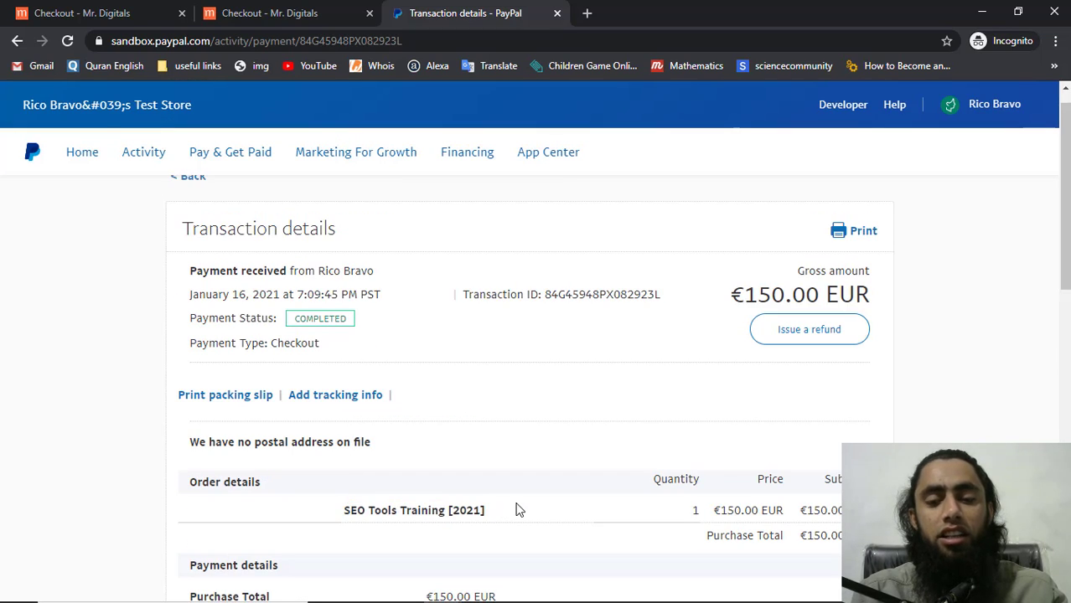
scroll(516, 509, down, 4)
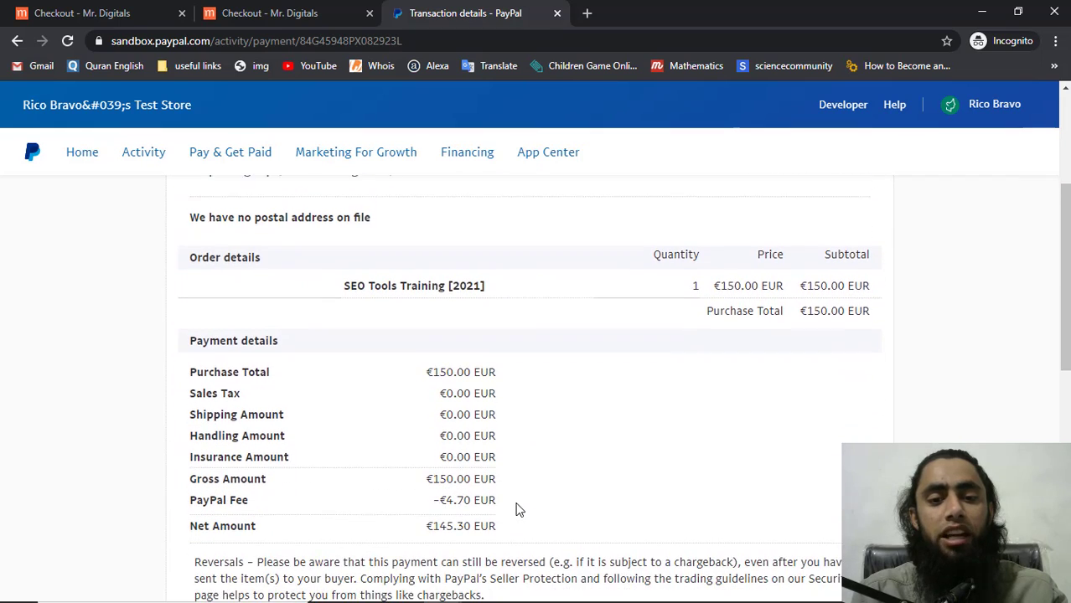
scroll(516, 510, down, 2)
scroll(516, 509, up, 6)
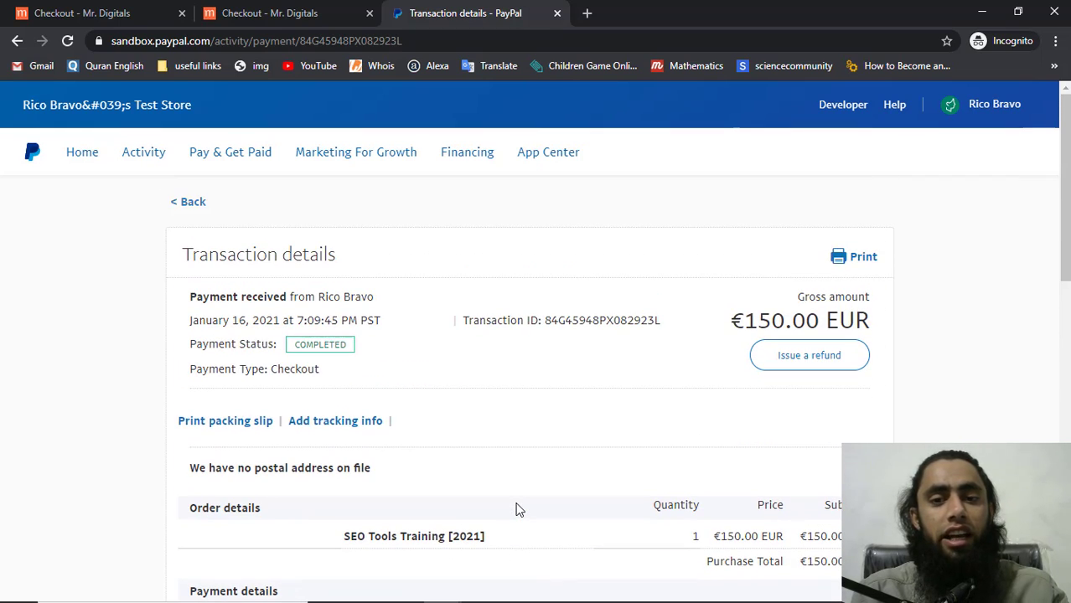
key(alt+Tab)
key(alt+Tab)
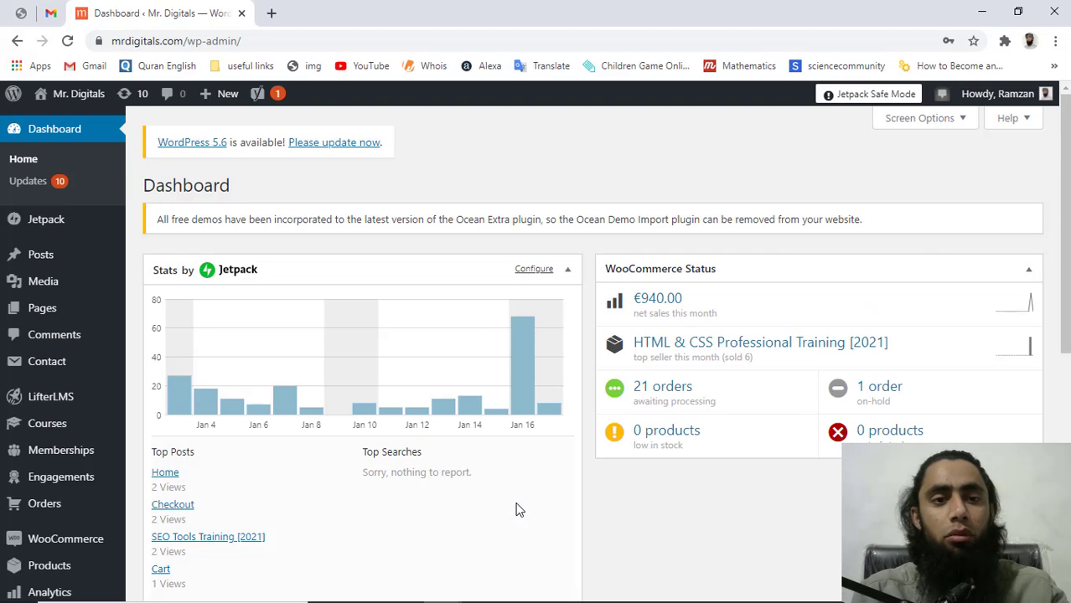
Read the New Order #565 email down to its billing section, which holds only the buyer's email
mouse_move(218, 109)
click(51, 12)
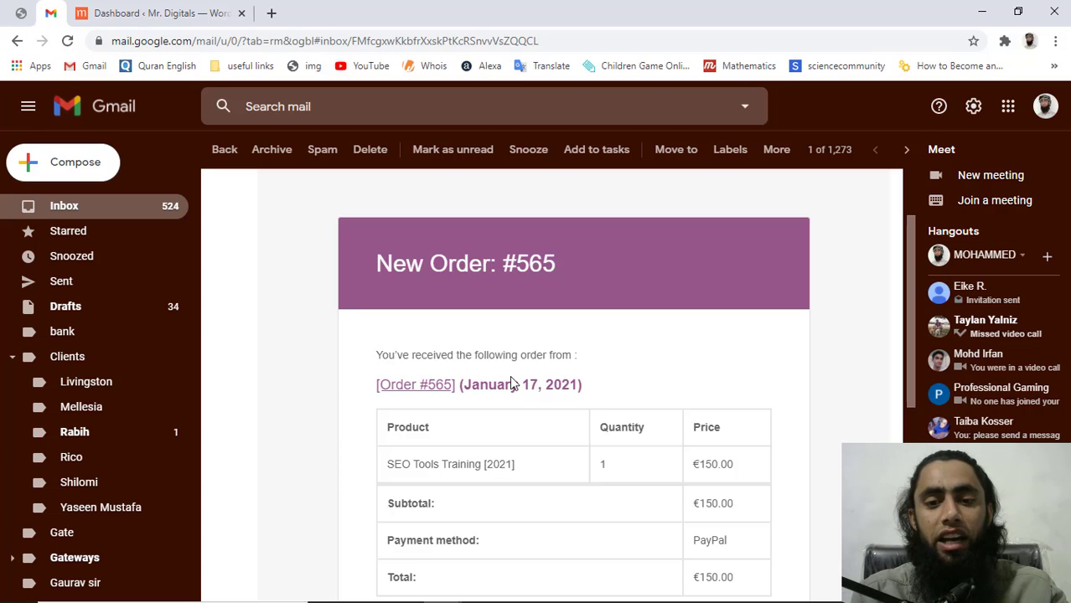
scroll(513, 383, down, 2)
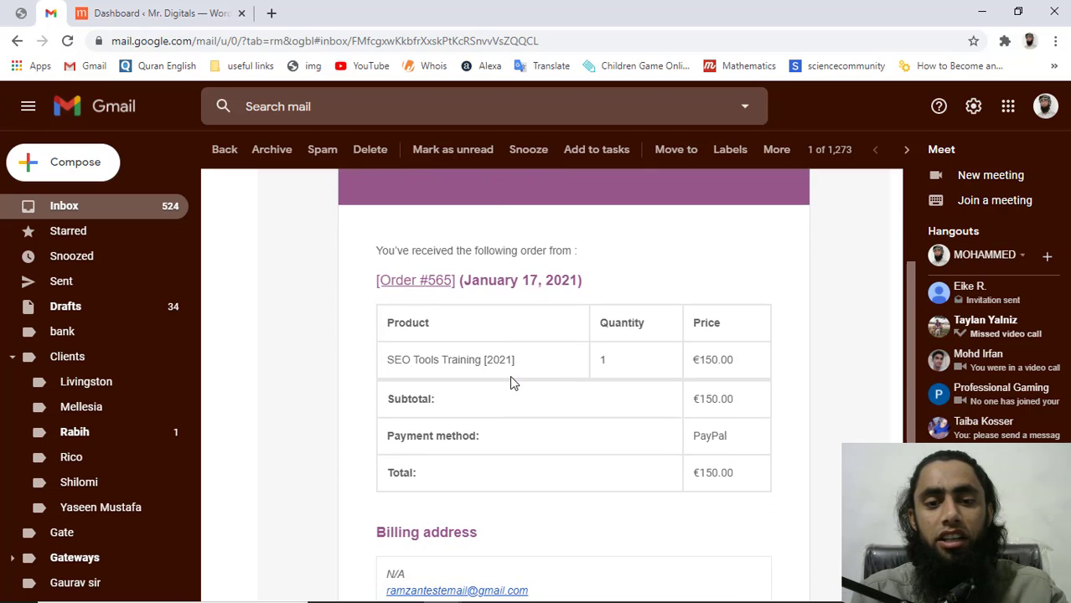
scroll(514, 384, down, 3)
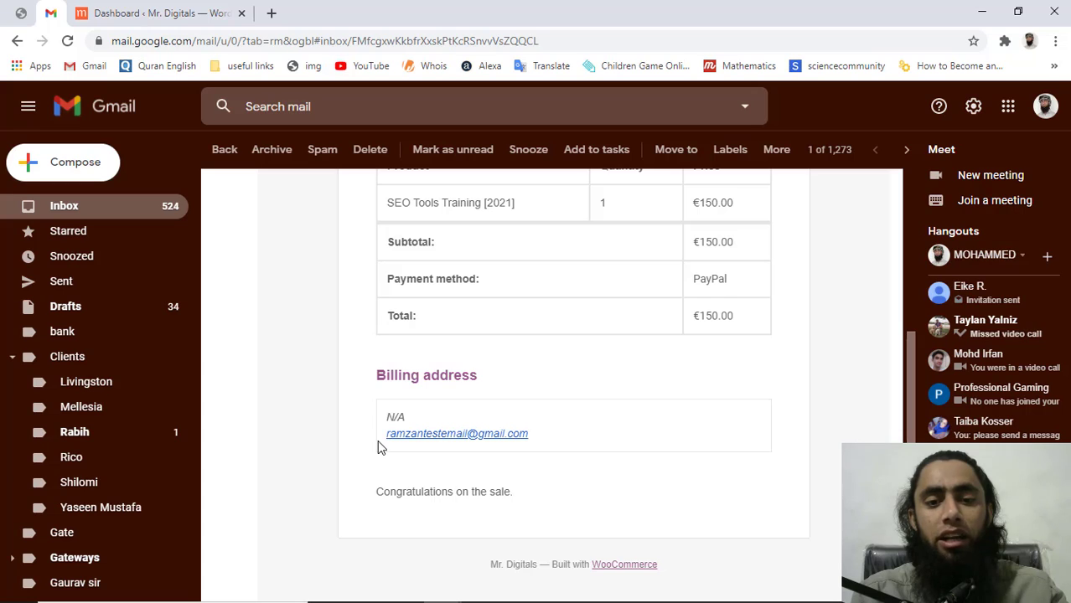
drag(377, 440, 536, 441)
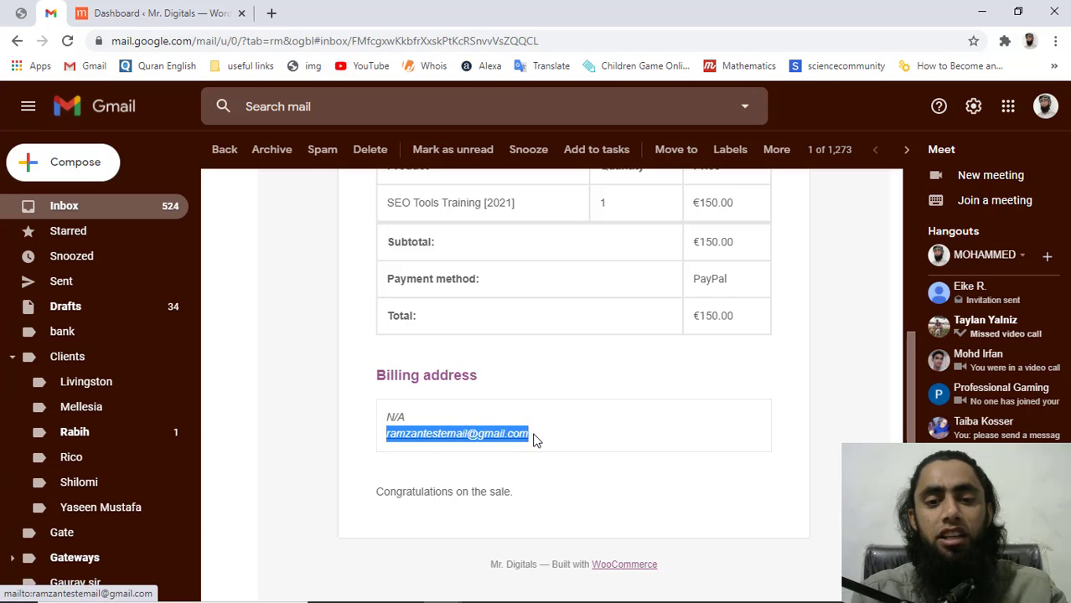
click(536, 442)
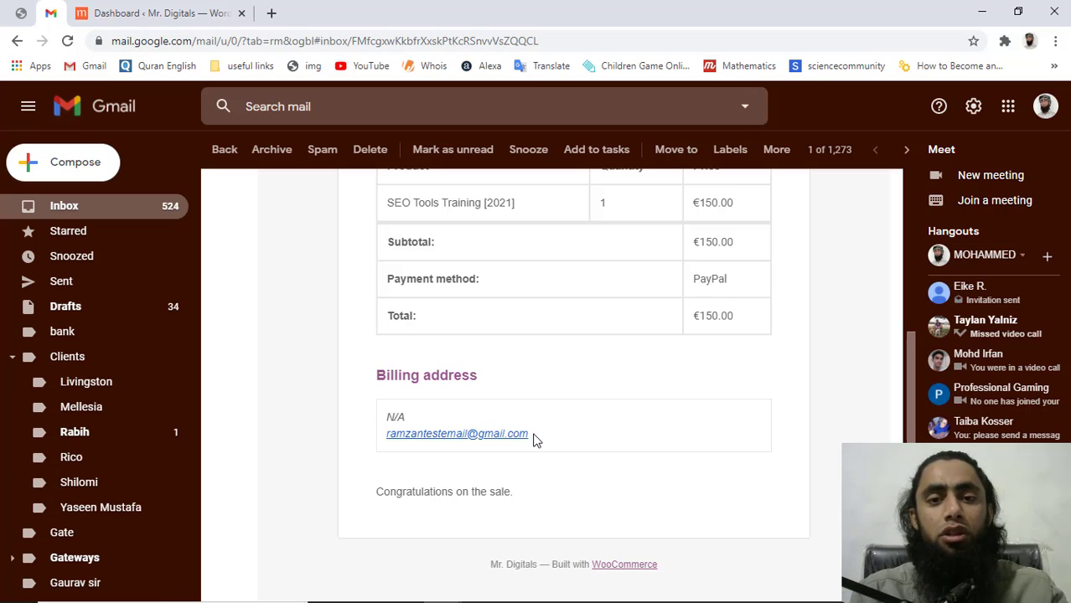
scroll(537, 442, up, 3)
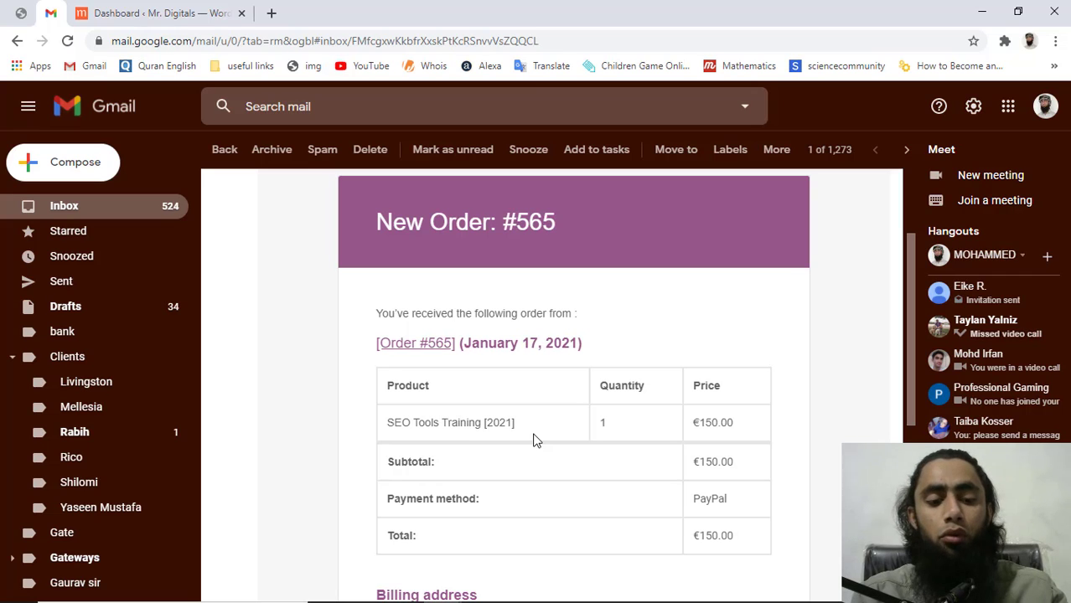
Open Products > All Products from the admin dashboard in a new tab
click(147, 7)
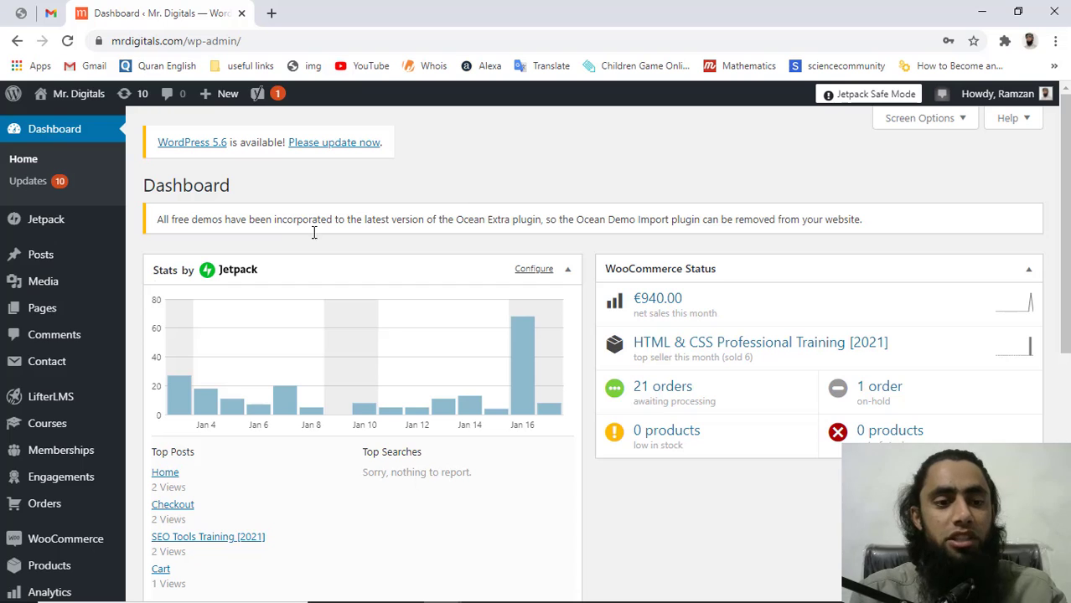
mouse_move(72, 438)
scroll(74, 437, down, 3)
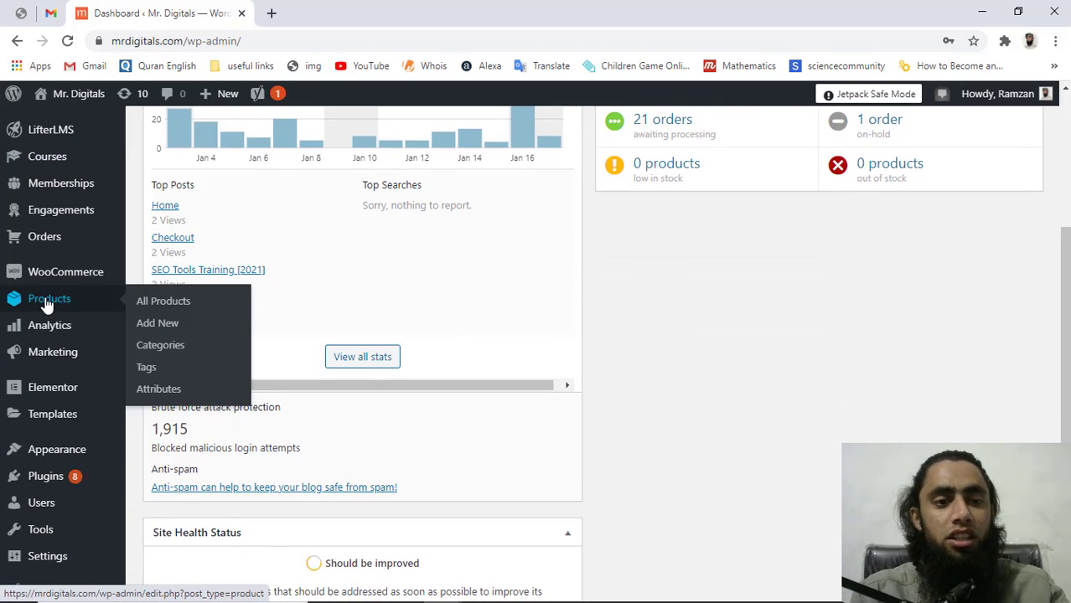
middle_click(46, 302)
click(289, 8)
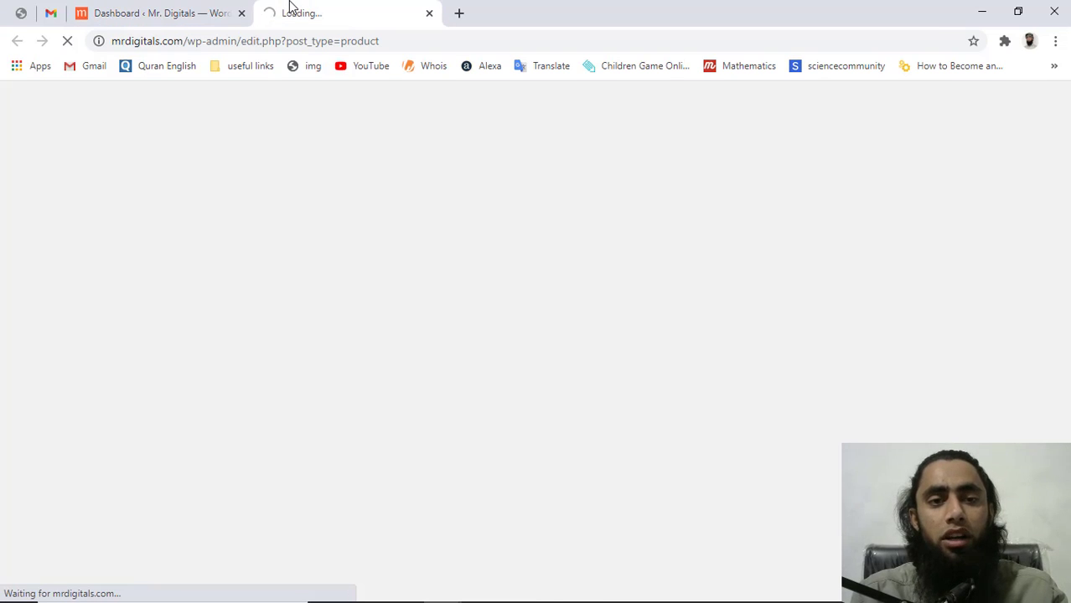
Open Appearance > Theme Editor in another tab and view the three-course Products list
click(152, 12)
mouse_move(123, 310)
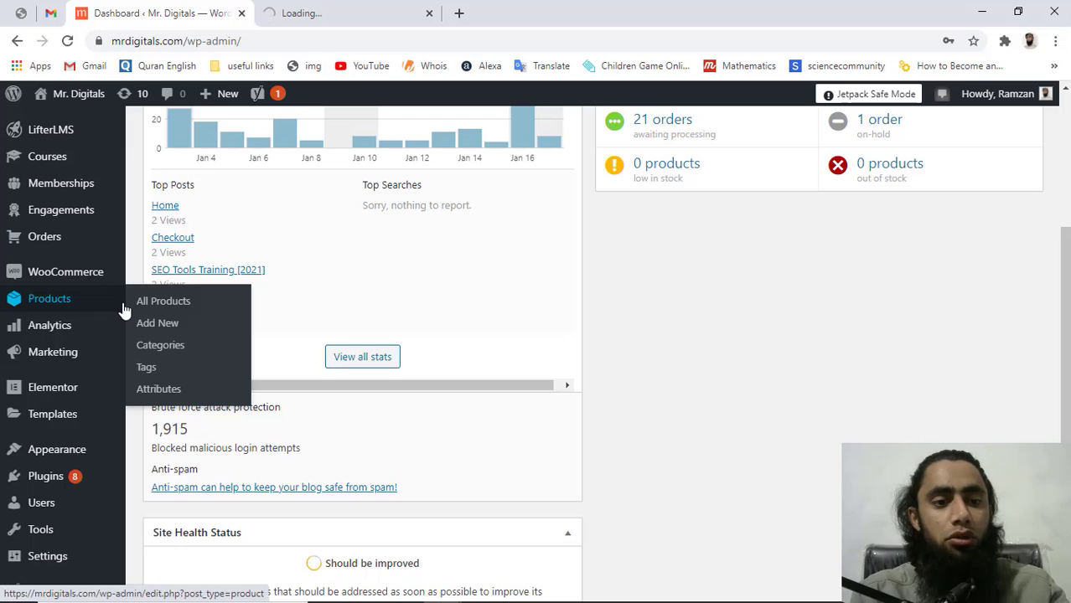
mouse_move(67, 454)
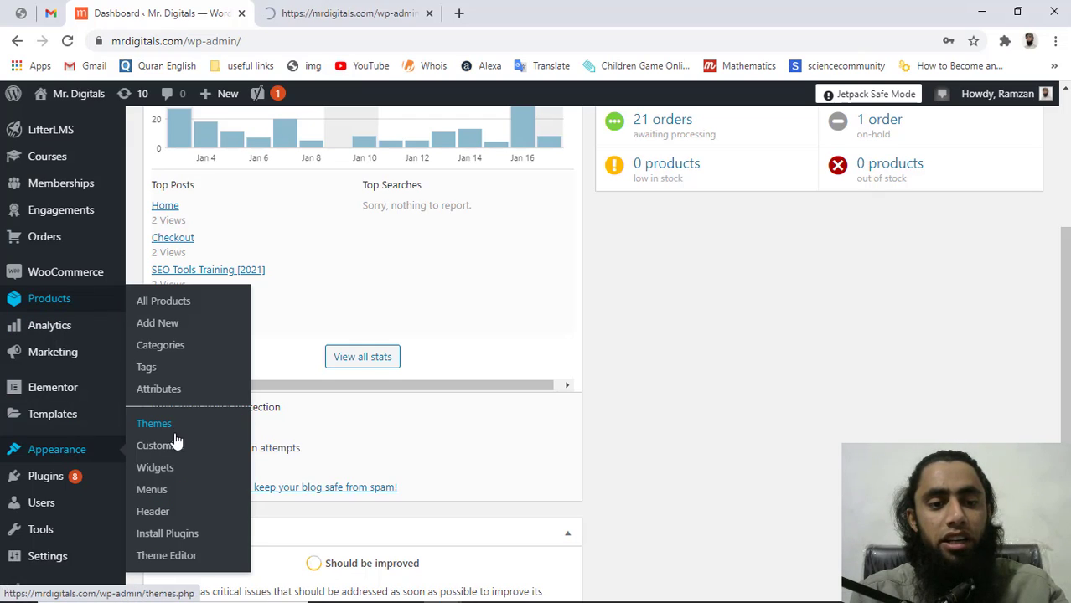
middle_click(172, 557)
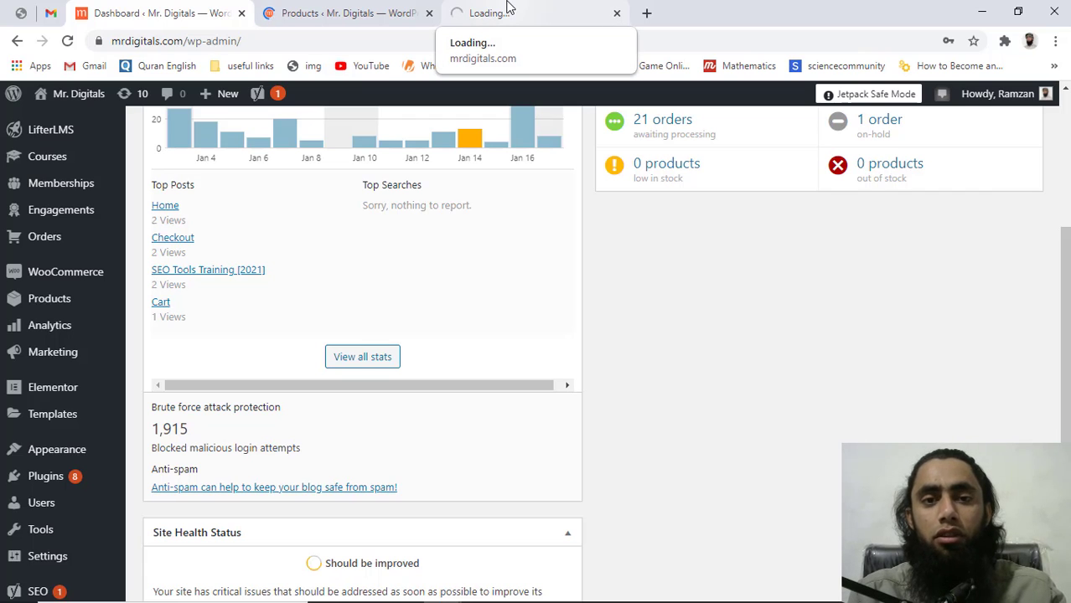
click(346, 13)
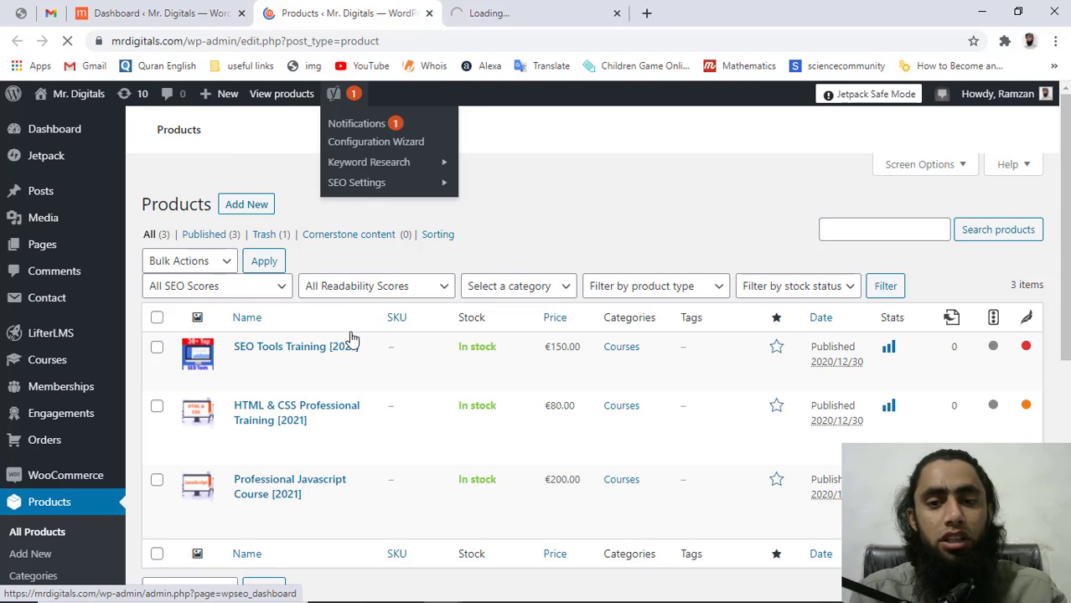
scroll(352, 338, down, 2)
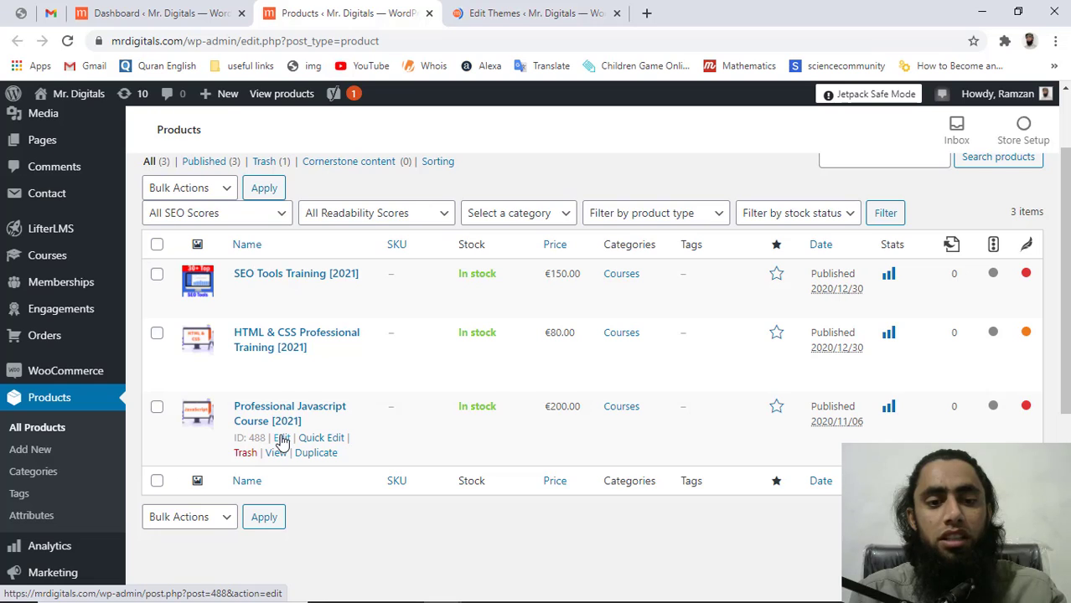
Open Professional Javascript Course [2021] and check its Product data: virtual, downloadable, price 200
click(281, 438)
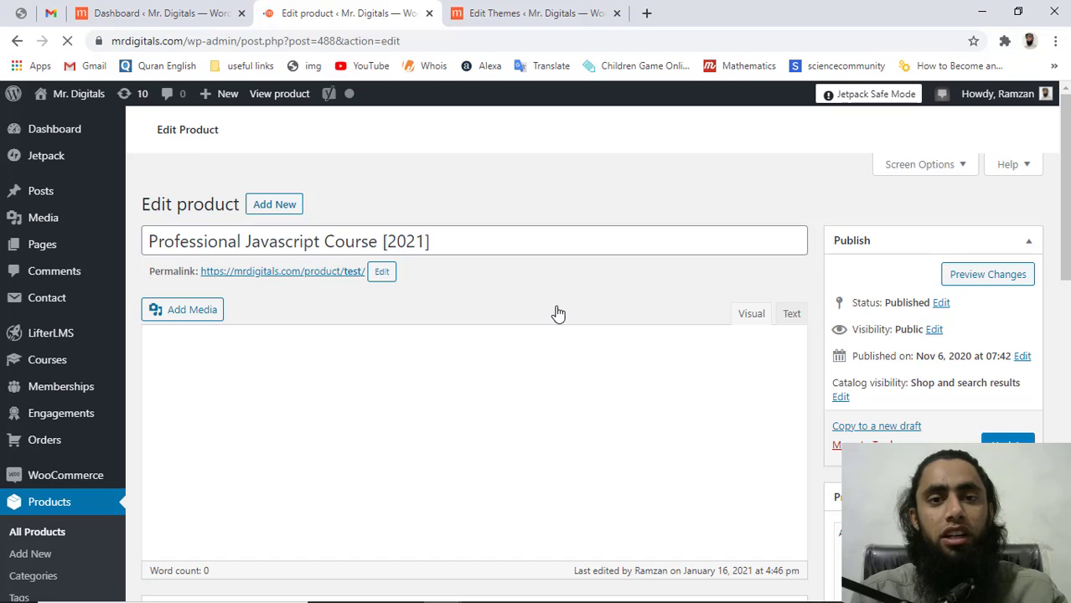
scroll(558, 314, down, 2)
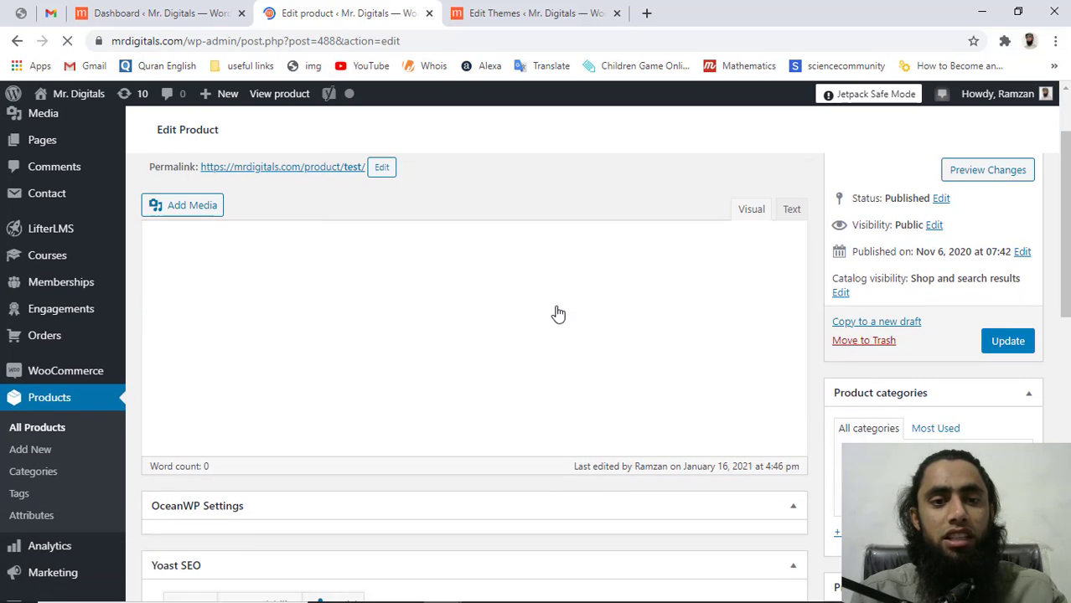
scroll(558, 313, down, 6)
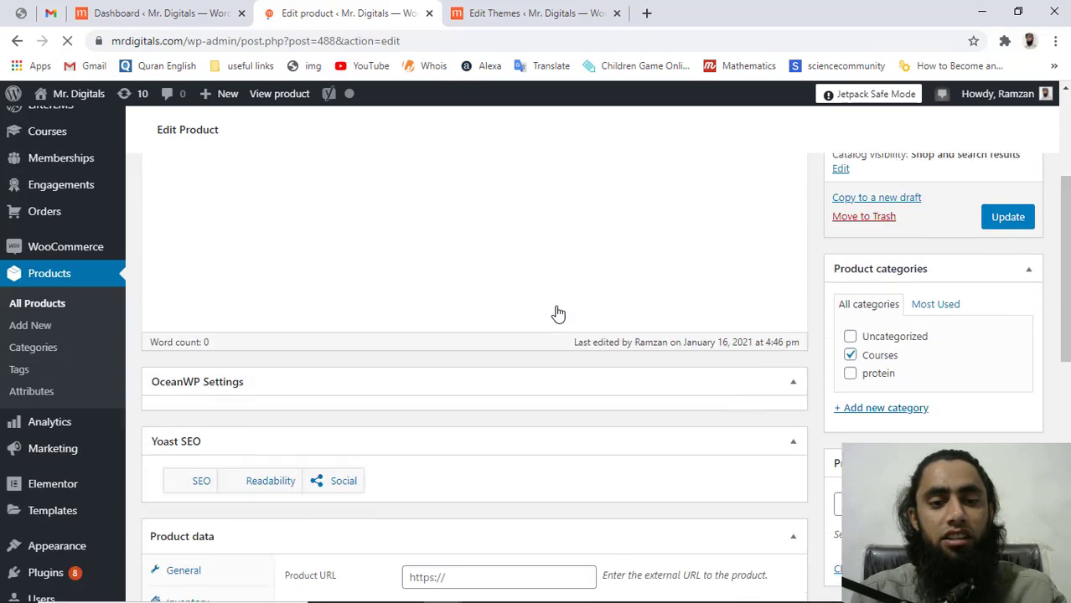
scroll(558, 313, down, 4)
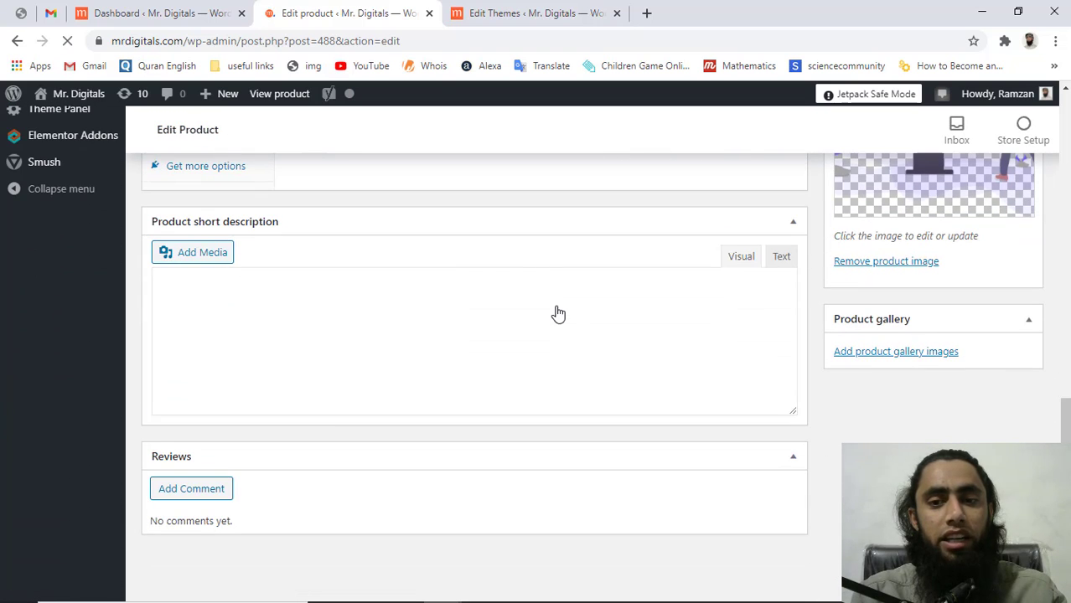
scroll(558, 313, up, 3)
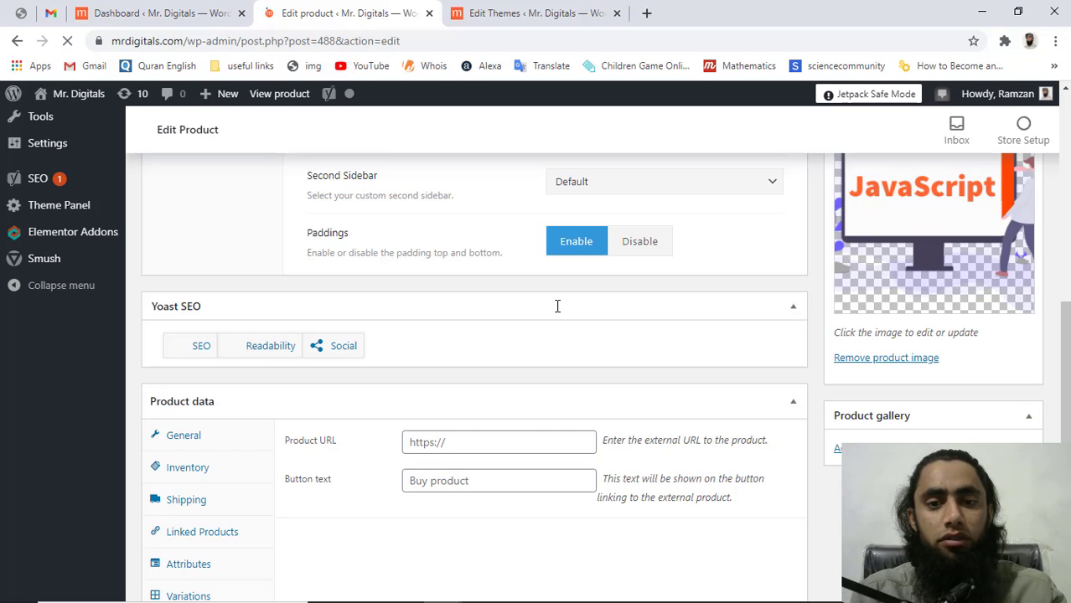
scroll(557, 306, down, 5)
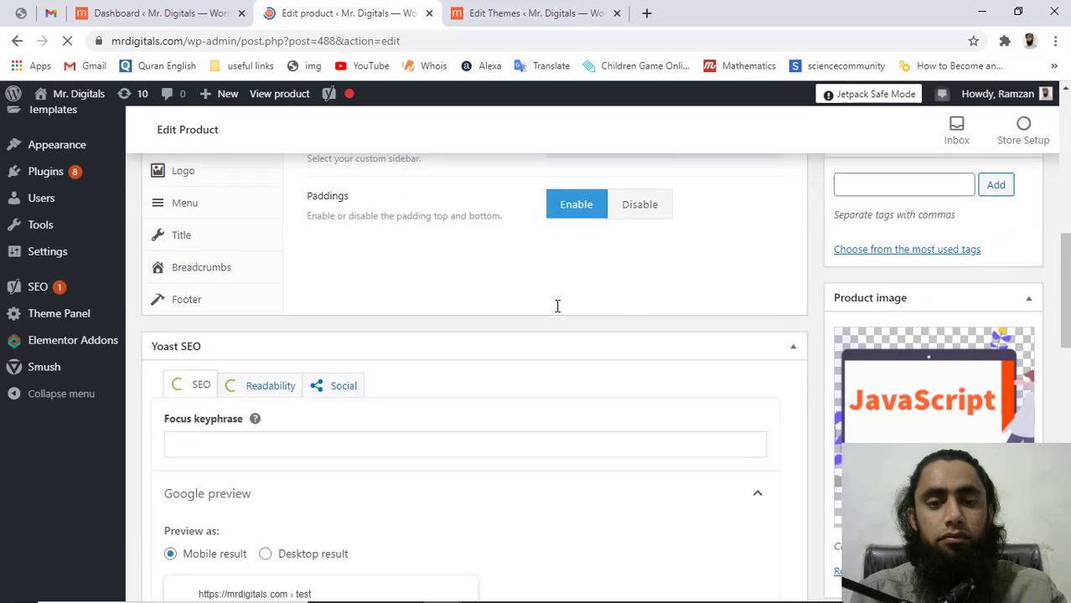
scroll(558, 305, down, 7)
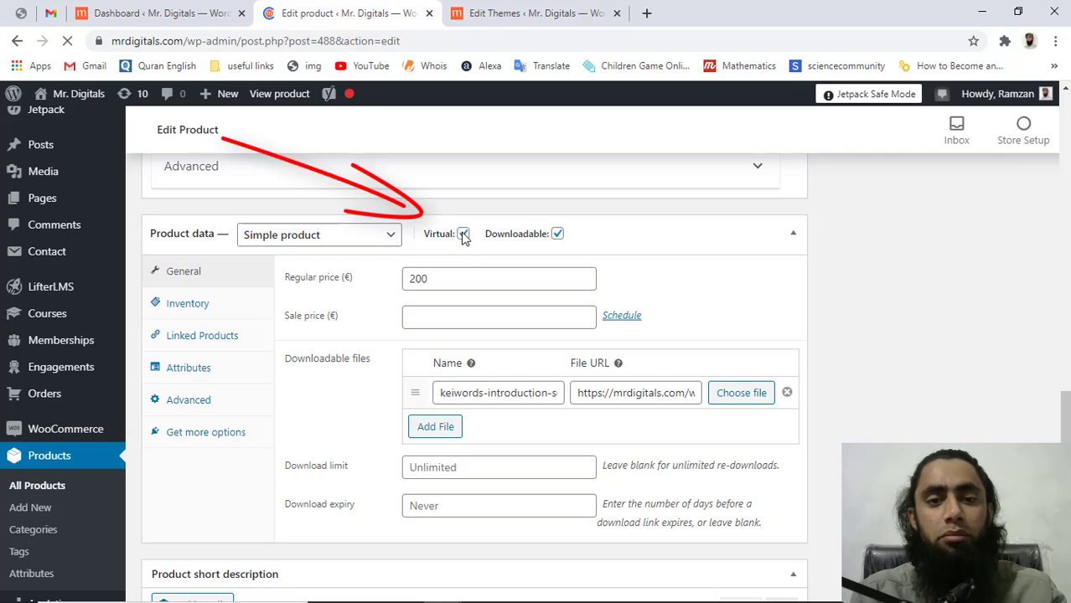
scroll(462, 236, down, 1)
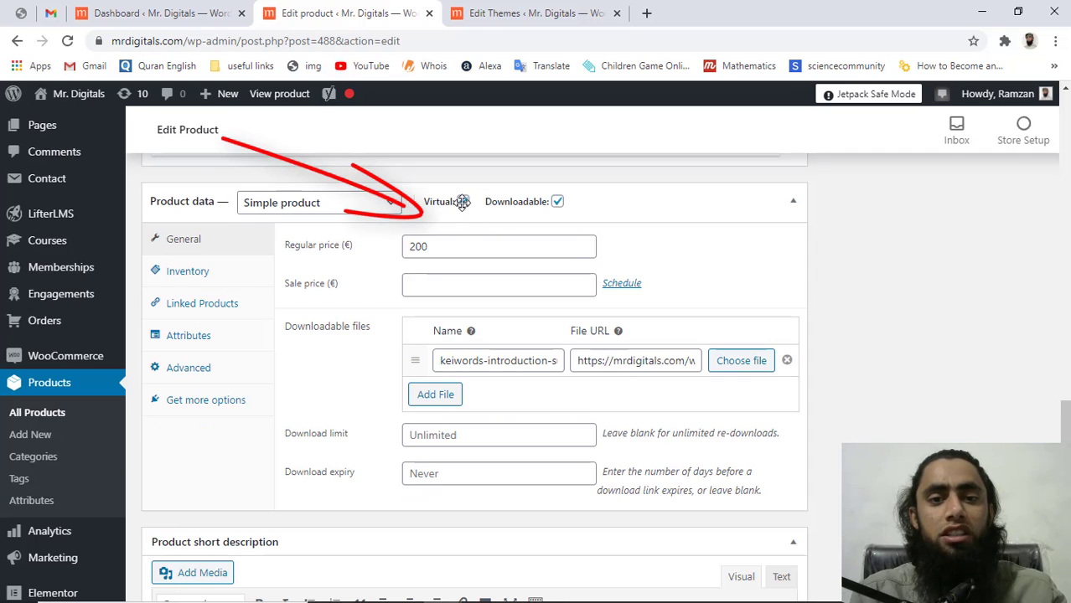
click(463, 202)
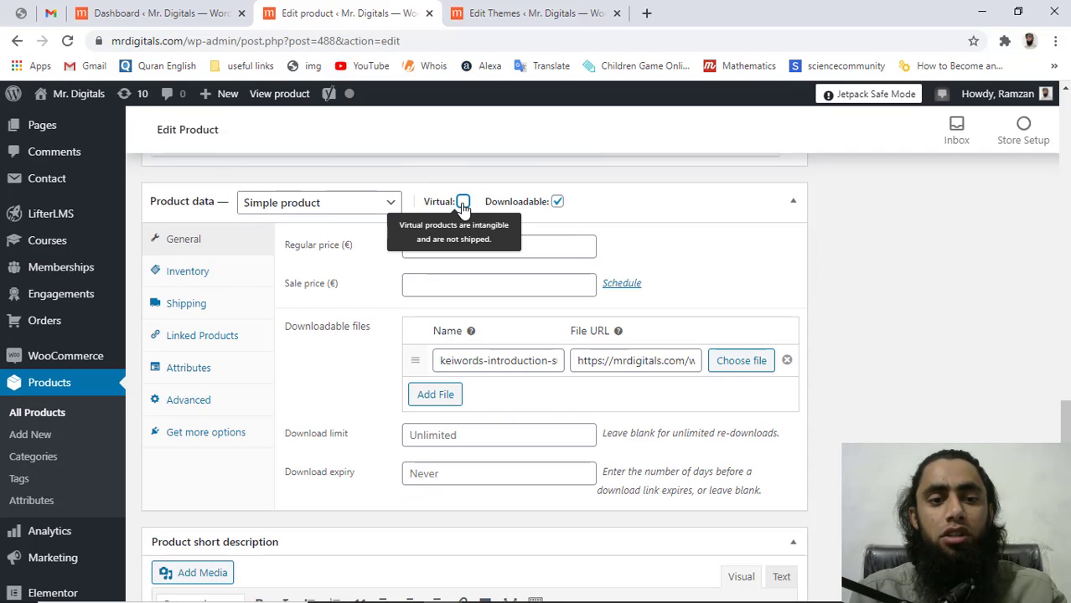
click(463, 203)
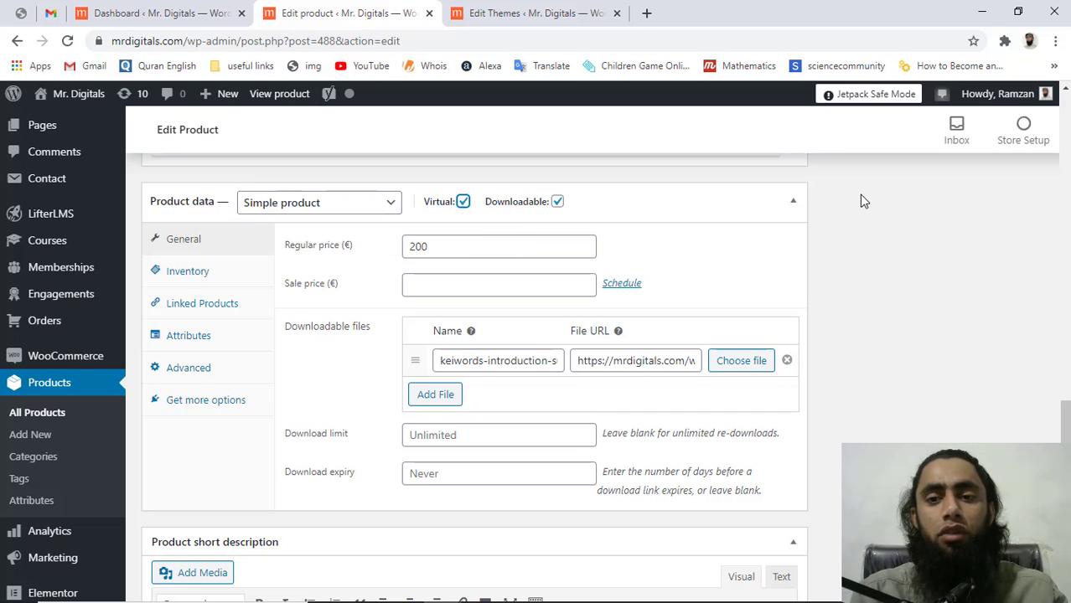
scroll(864, 201, up, 10)
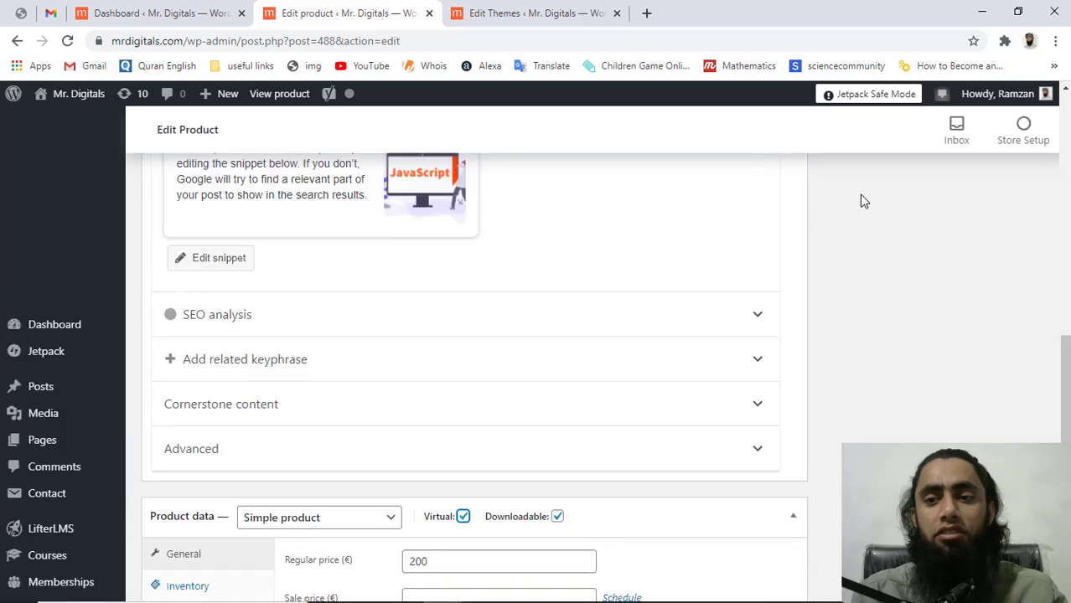
scroll(863, 201, up, 3)
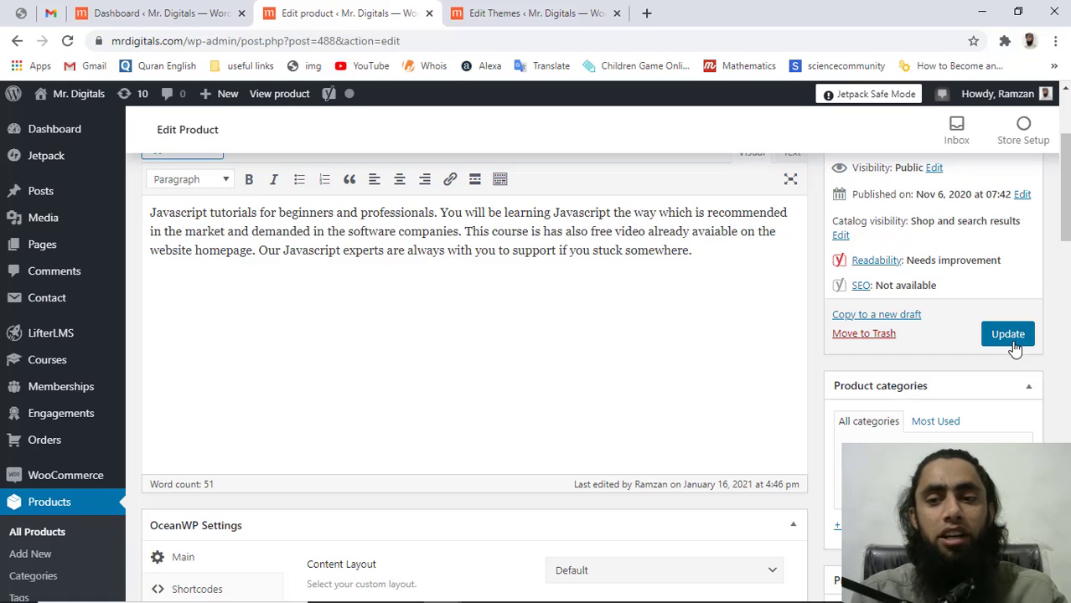
Close the product editor and reload the Theme Editor on OceanWP Child's style.css
click(429, 14)
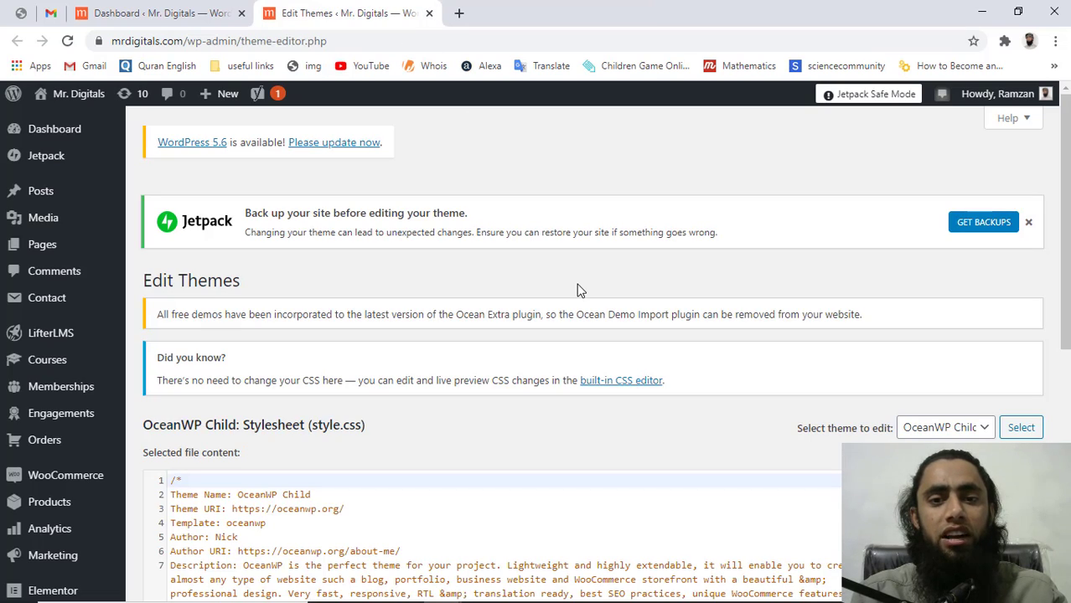
scroll(578, 290, down, 5)
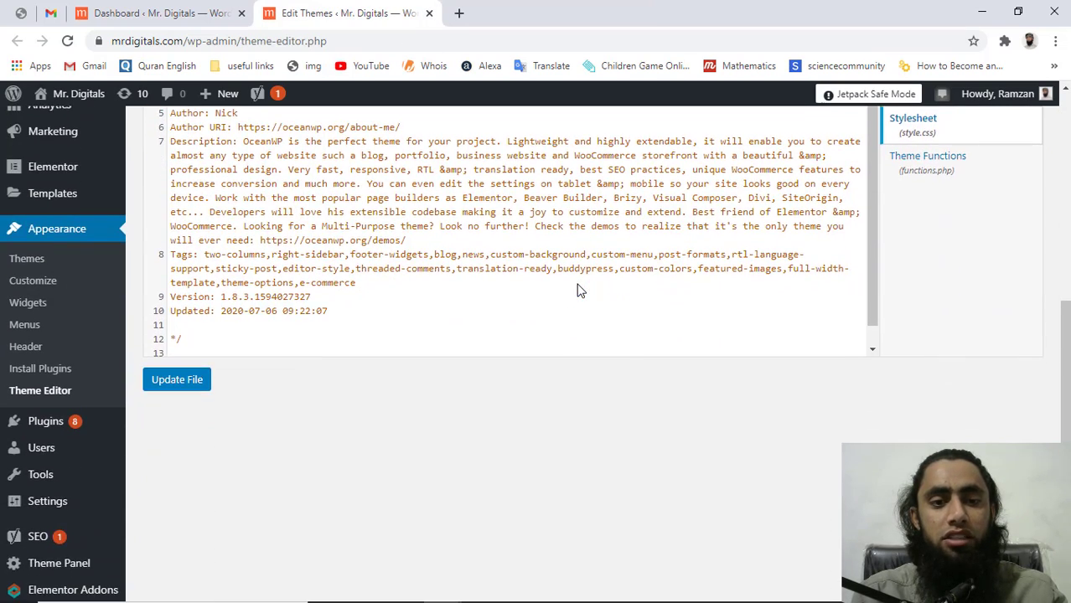
scroll(578, 291, up, 1)
scroll(579, 291, up, 1)
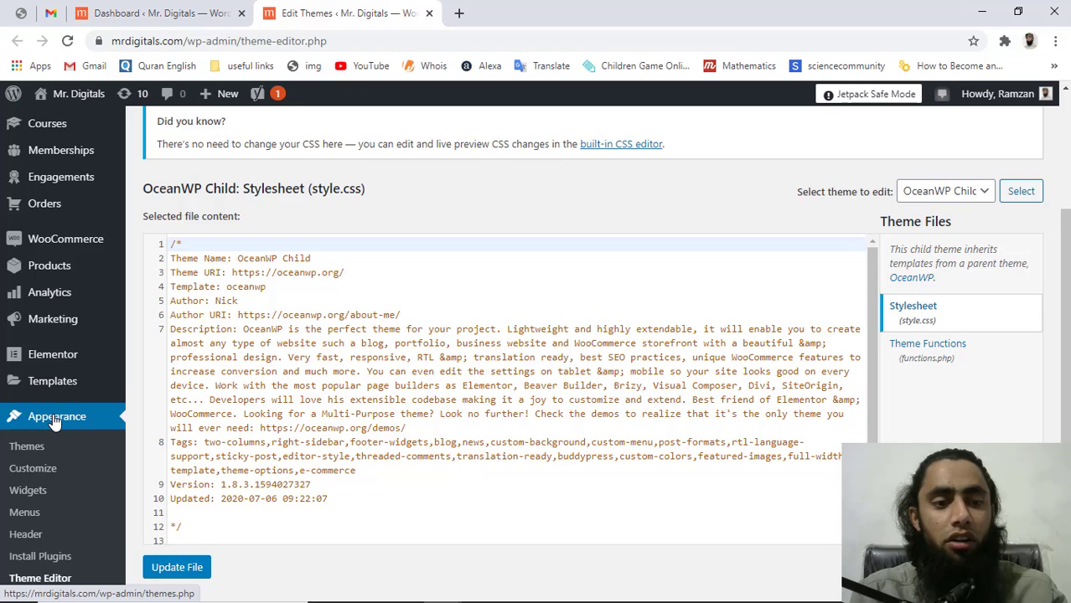
scroll(54, 421, down, 2)
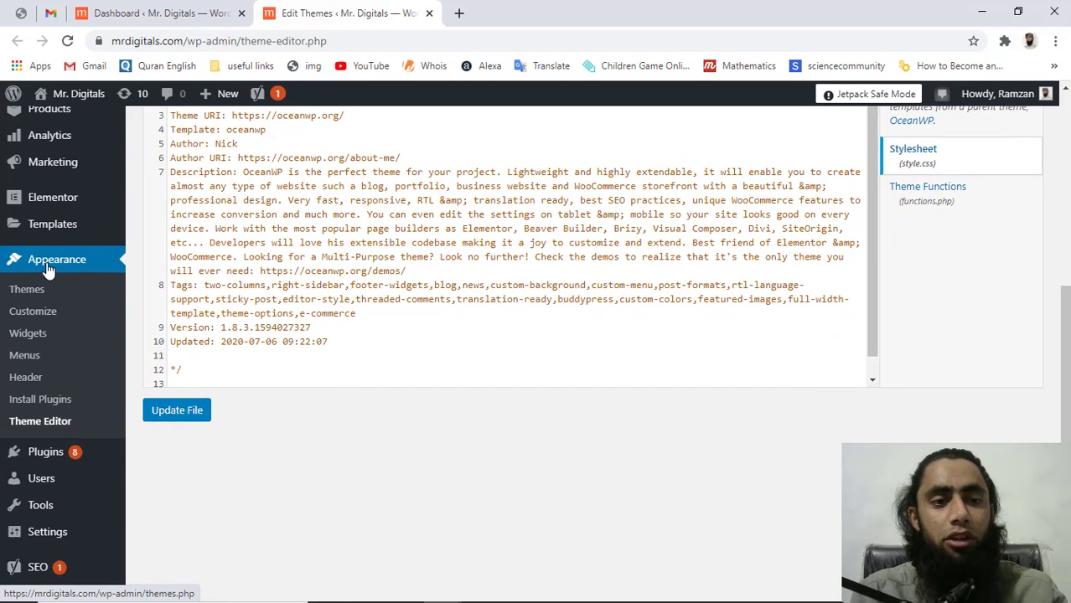
click(61, 426)
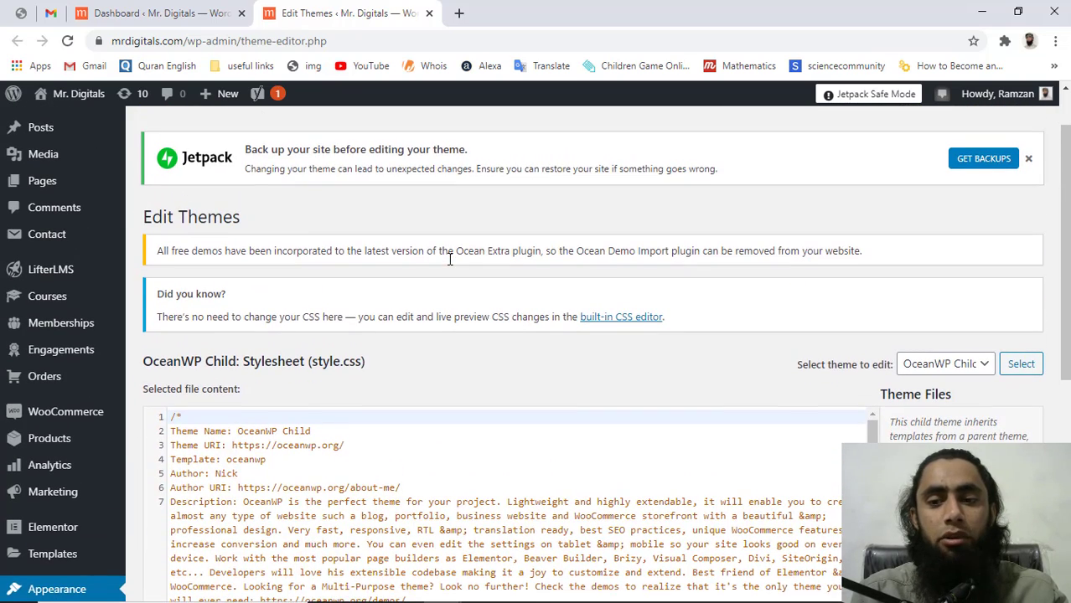
scroll(449, 259, down, 2)
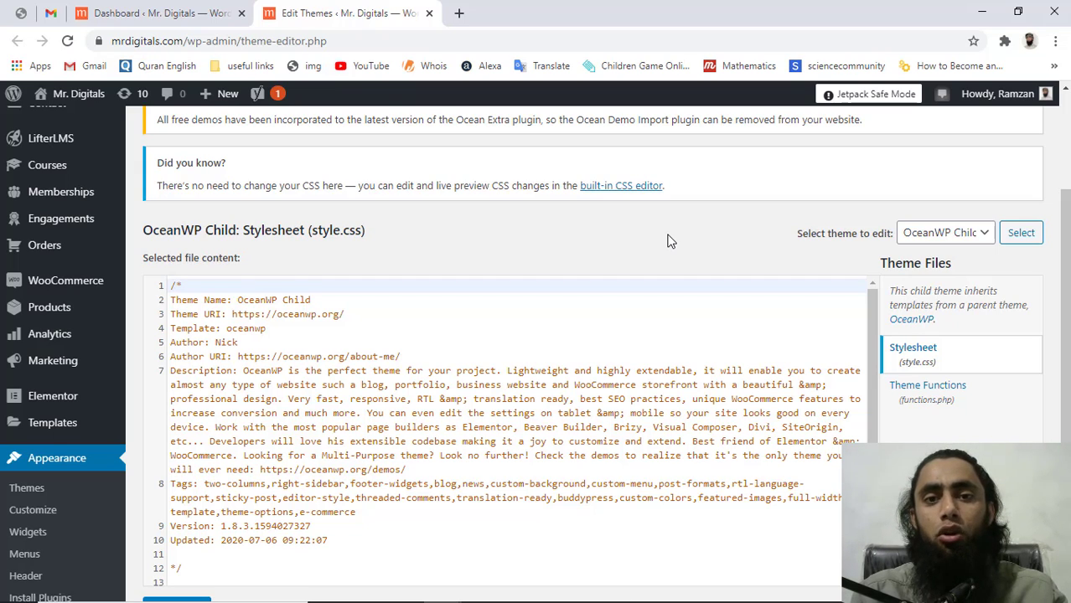
scroll(668, 242, down, 1)
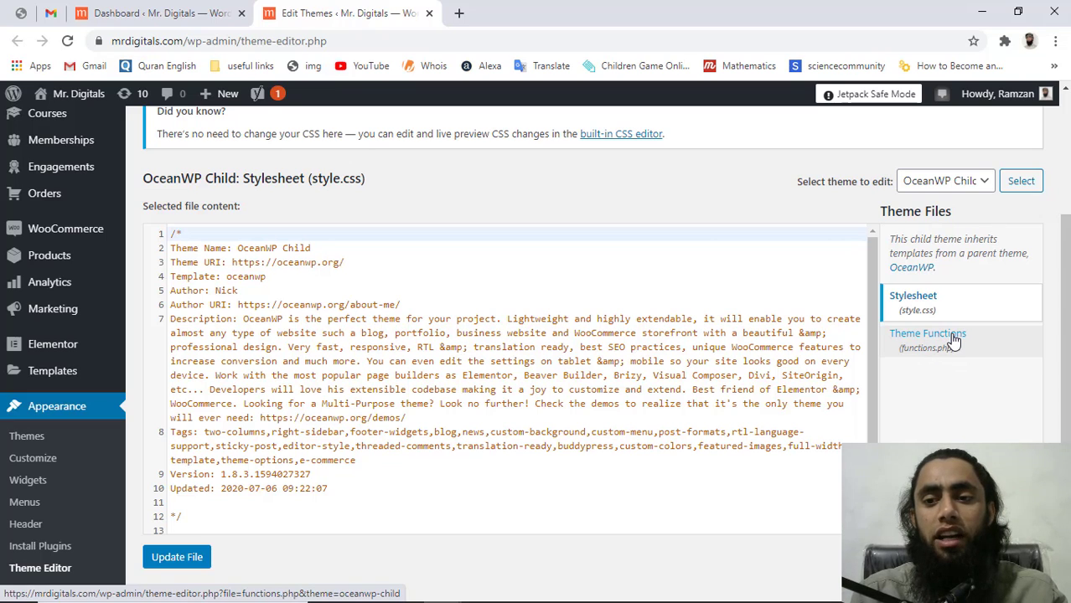
Open OceanWP Child's functions.php and add blank lines after the END ENQUEUE PARENT ACTION block
click(953, 338)
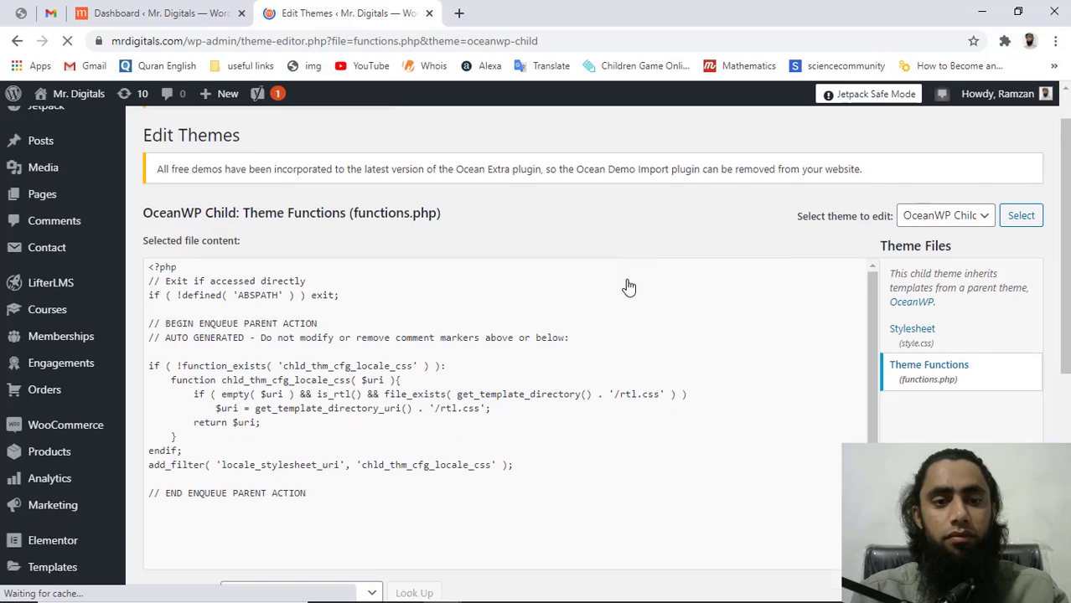
scroll(628, 287, down, 3)
click(191, 350)
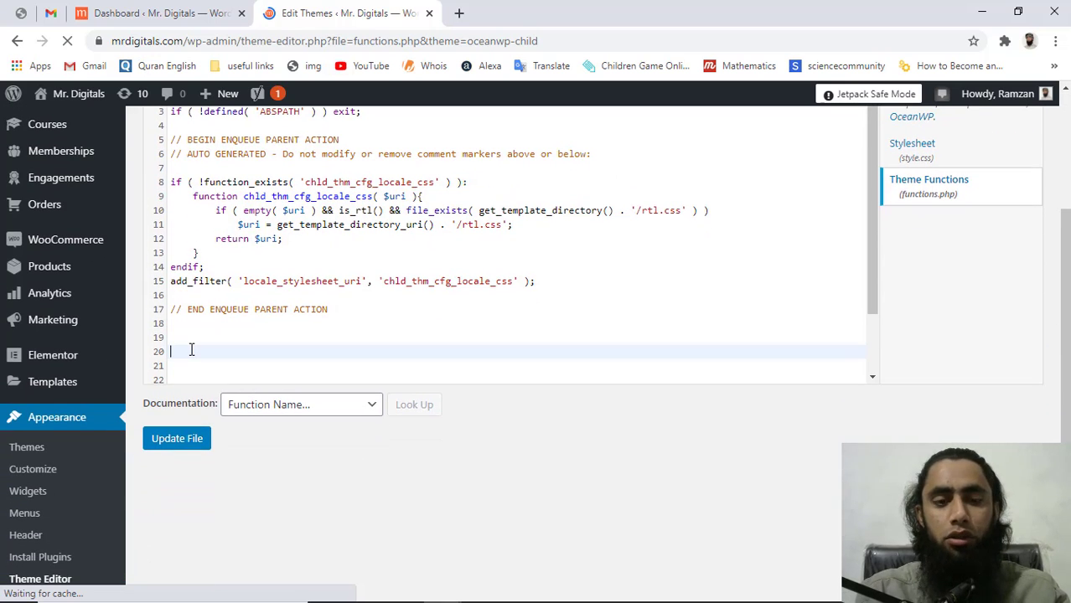
key(Return)
key(Return)
key(Return)
key(Return)
key(Return)
key(Return)
key(Return)
key(Return)
key(Return)
key(Return)
key(Return)
key(Return)
key(Return)
key(Return)
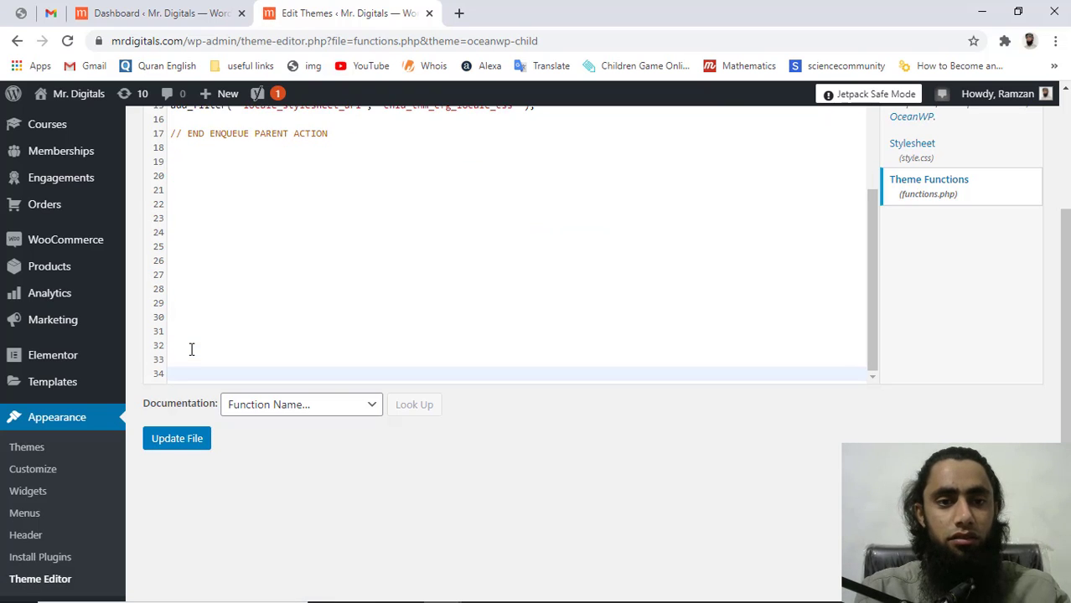
scroll(322, 268, up, 3)
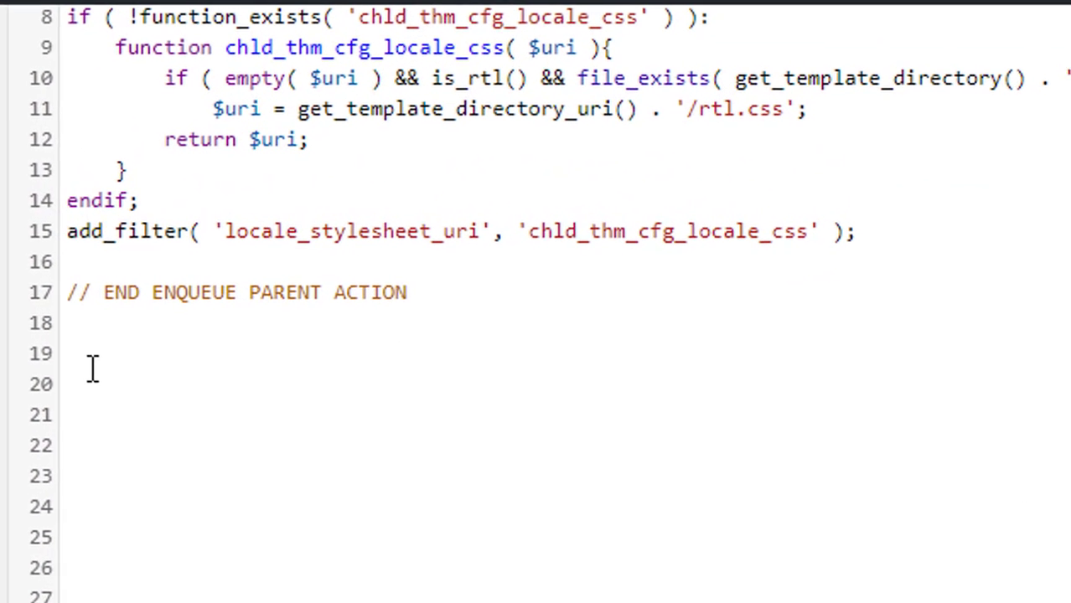
Write add_filter('woocommerce_billing_fields','fun_remove_billing_fields'); on line 19 of functions.php
click(183, 271)
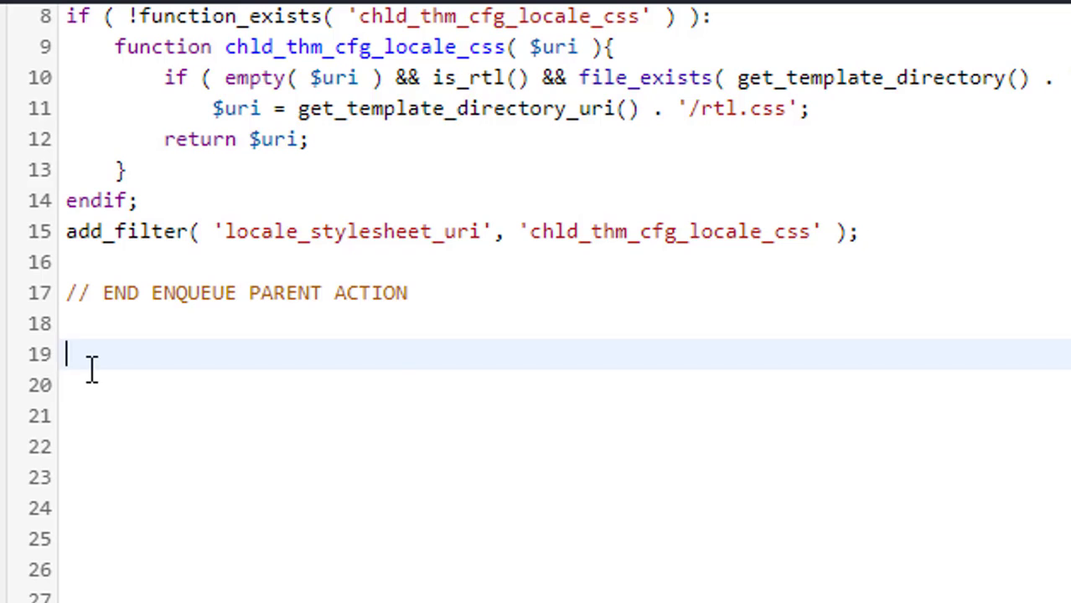
text(add)
text(_filter)
text((')
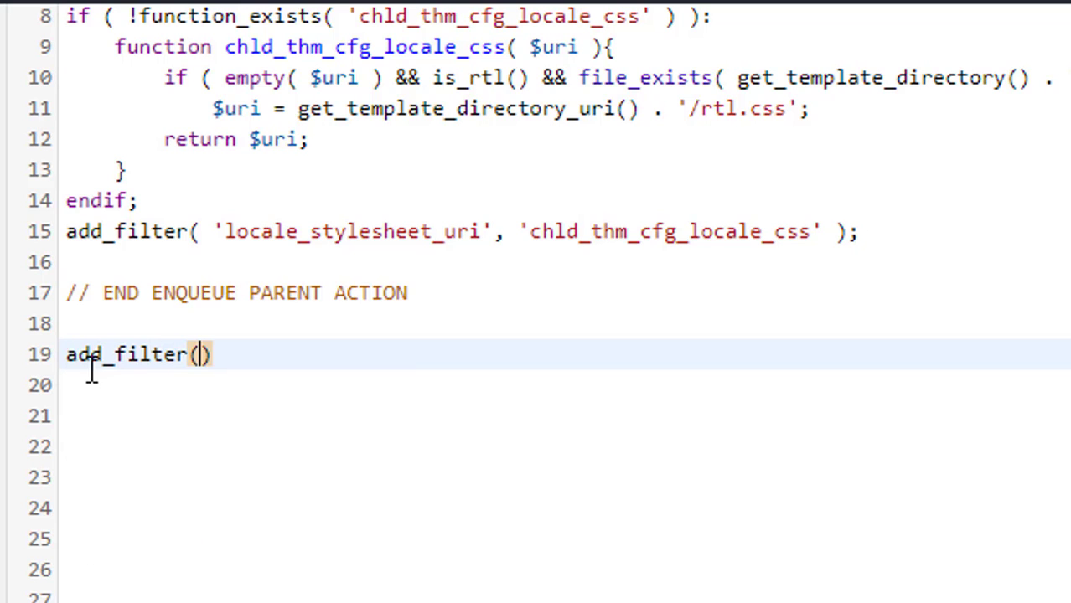
text(woocommerce)
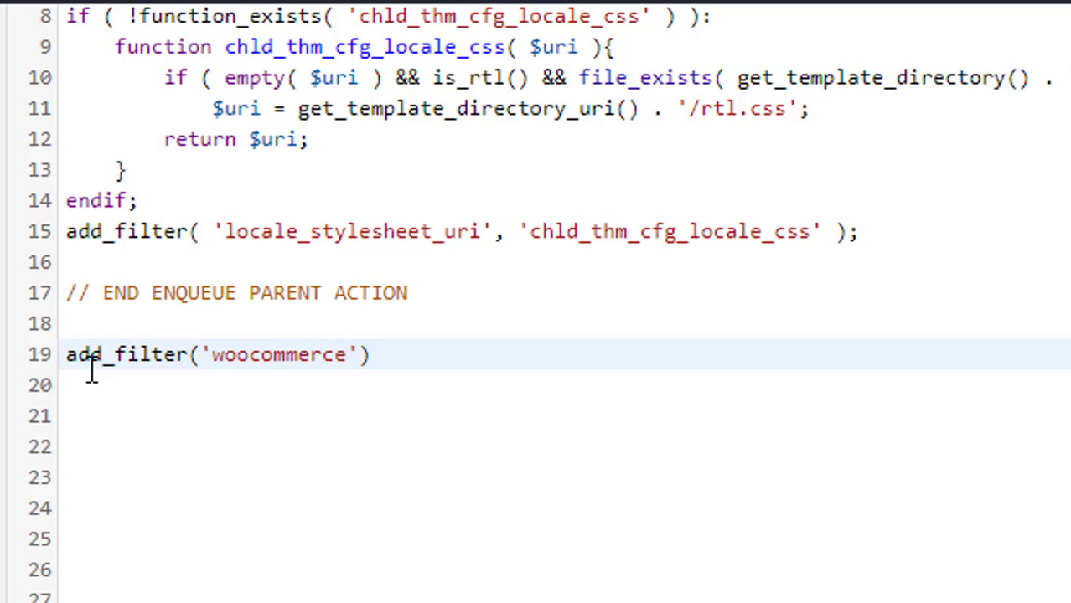
text(_)
text(billi)
text(ng_)
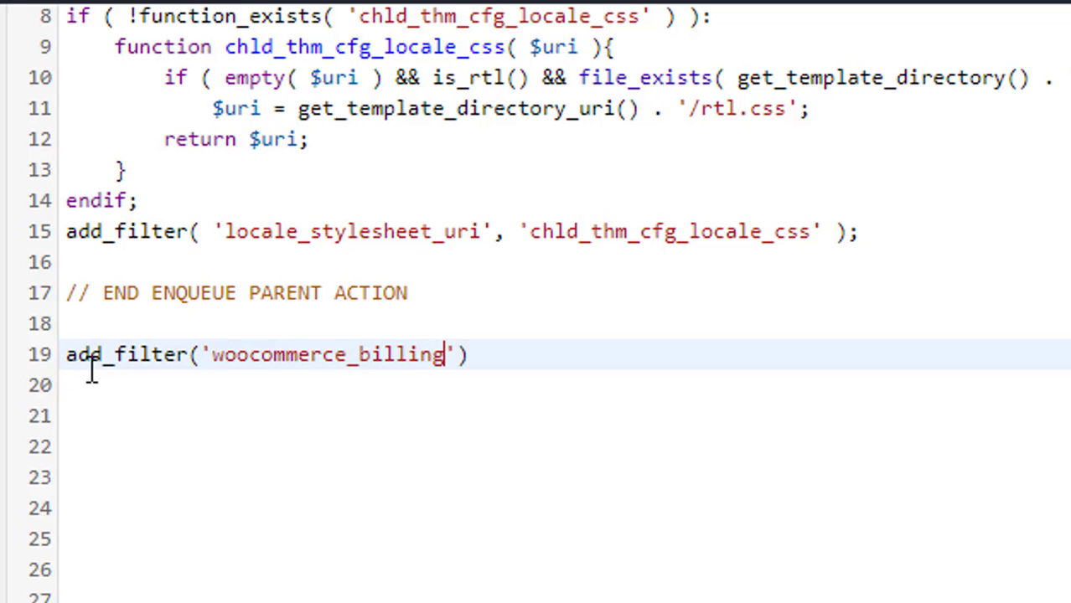
text(fields)
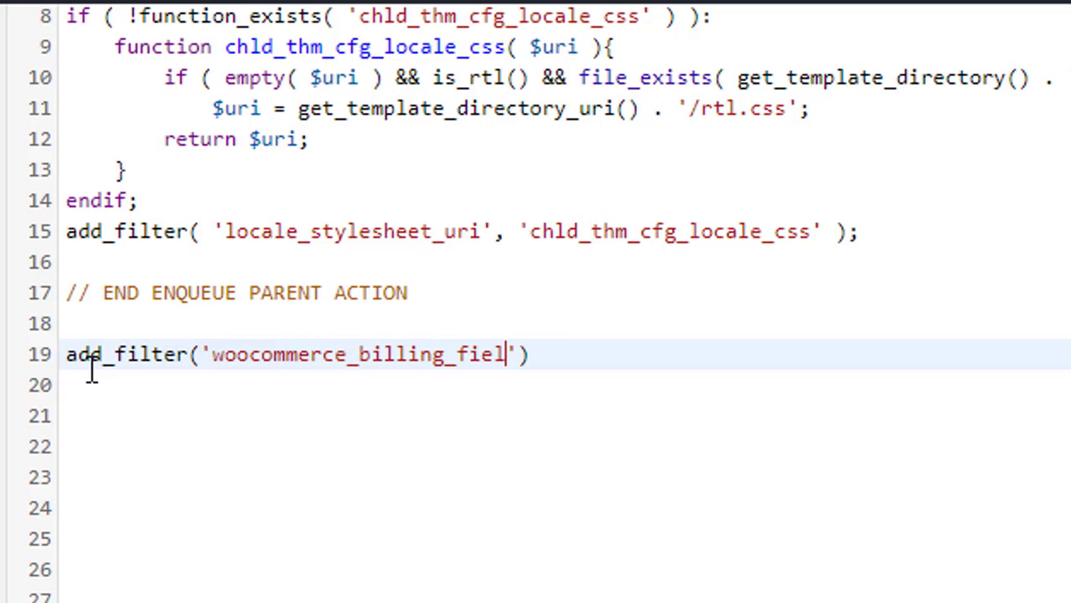
key(Right)
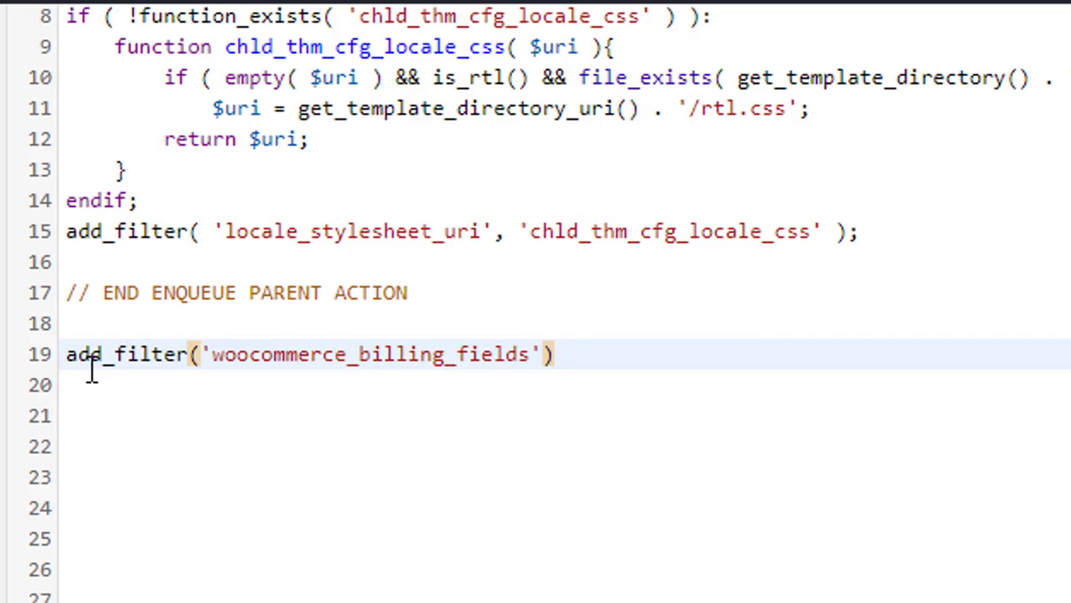
text(,)
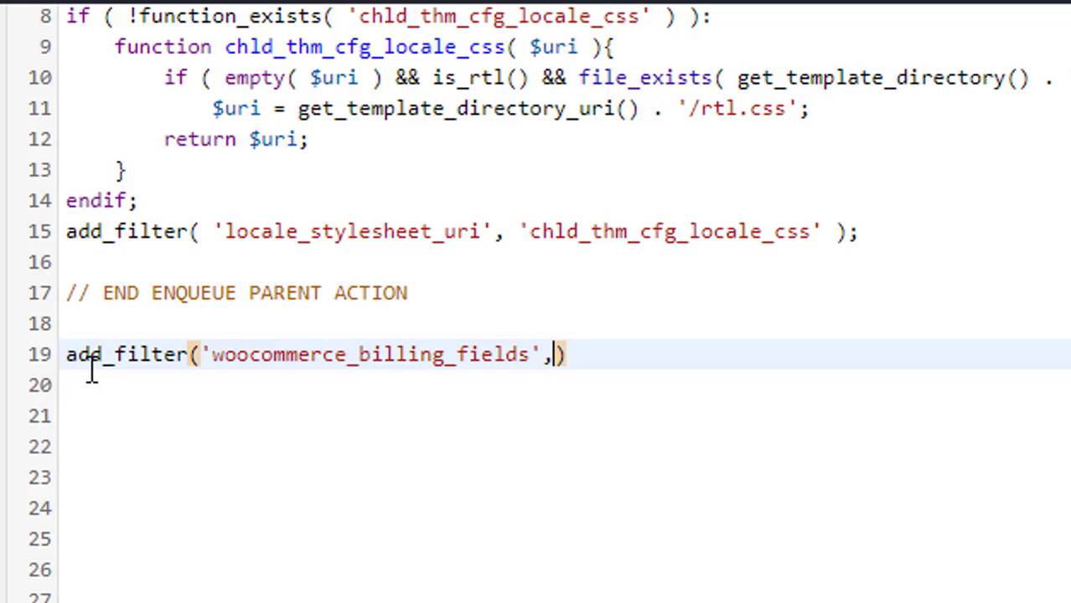
text('fu)
text(n_'))
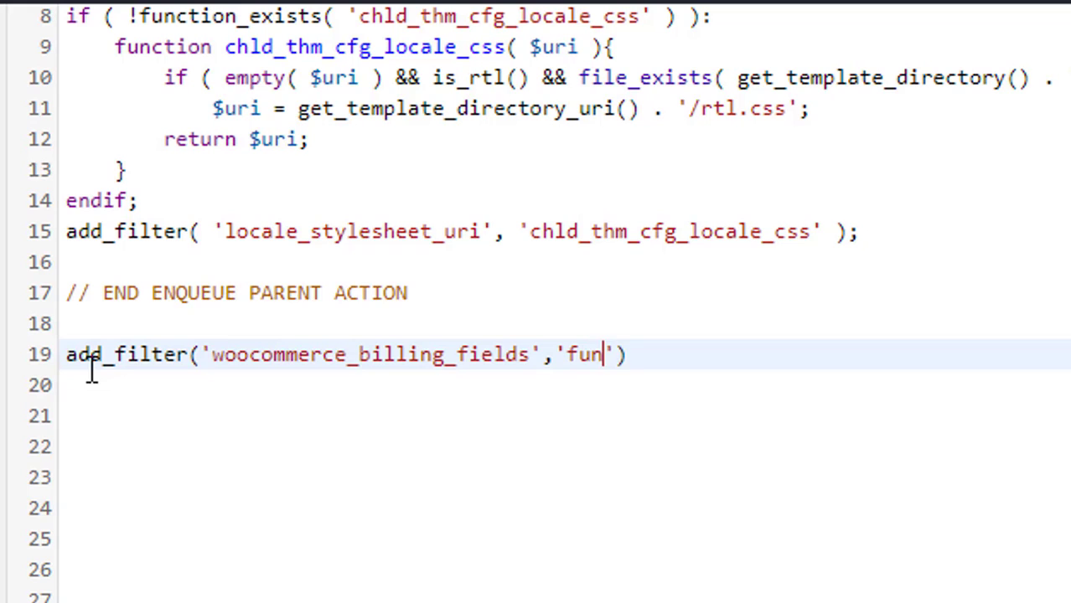
key(BackSpace)
text(_remove-bi)
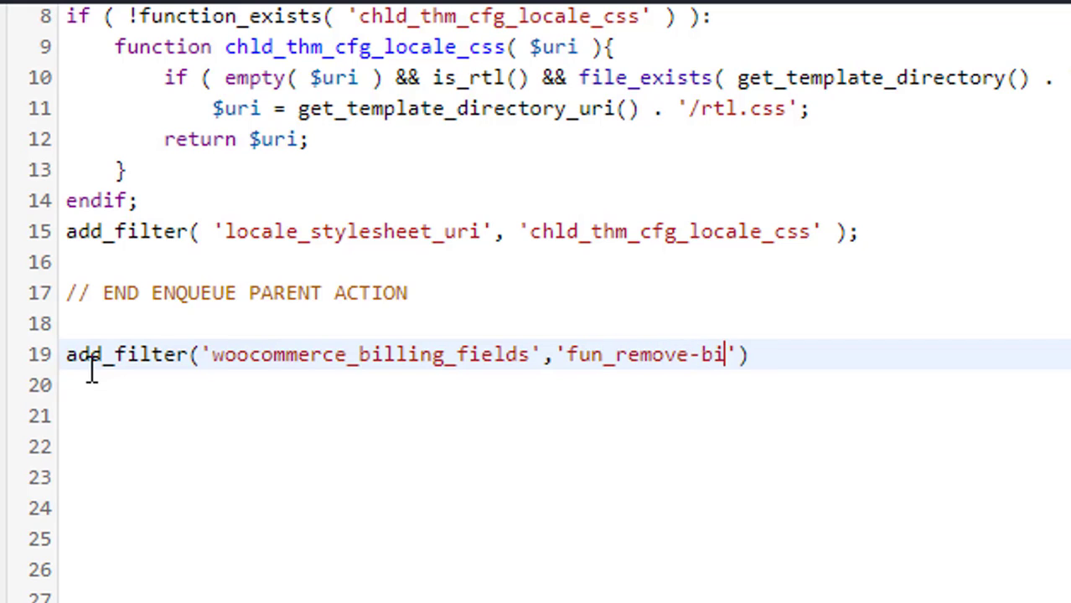
key(BackSpace)
key(BackSpace)
key(BackSpace)
text(_billing)
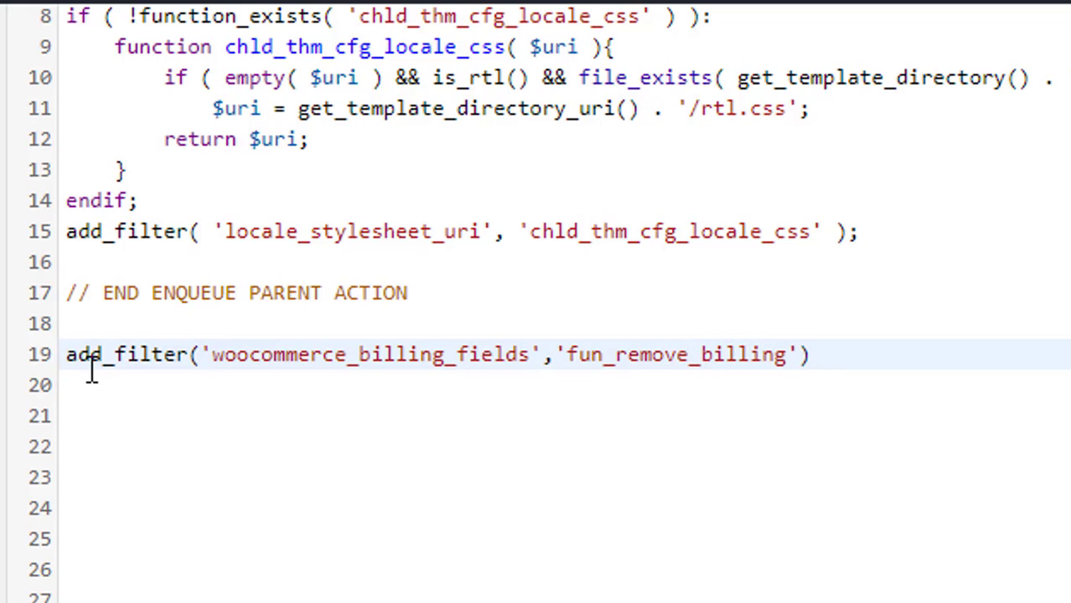
text(_fields)
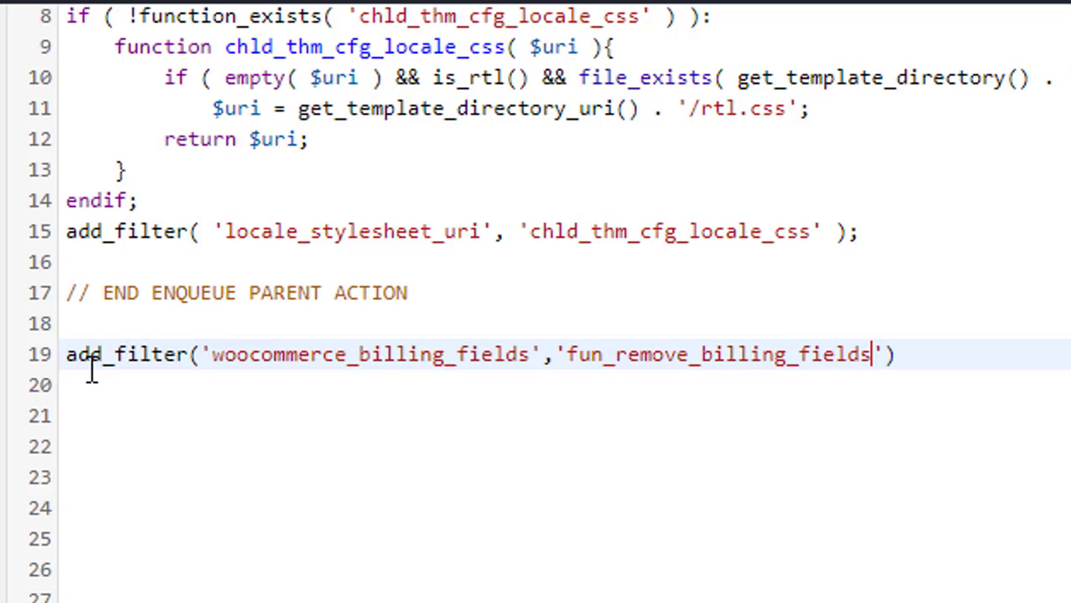
key(End)
text(;)
key(Return)
key(Return)
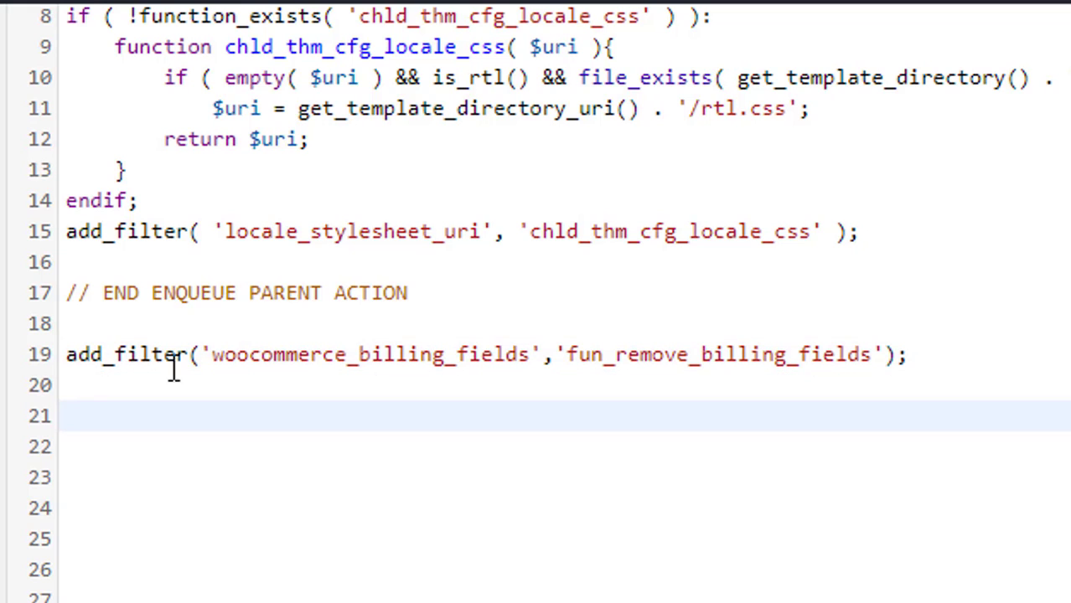
Write function fun_remove_billing_fields($fields) { unset($fields['billing_first_name']['required']) on line 21
double_click(706, 355)
key(ctrl+c)
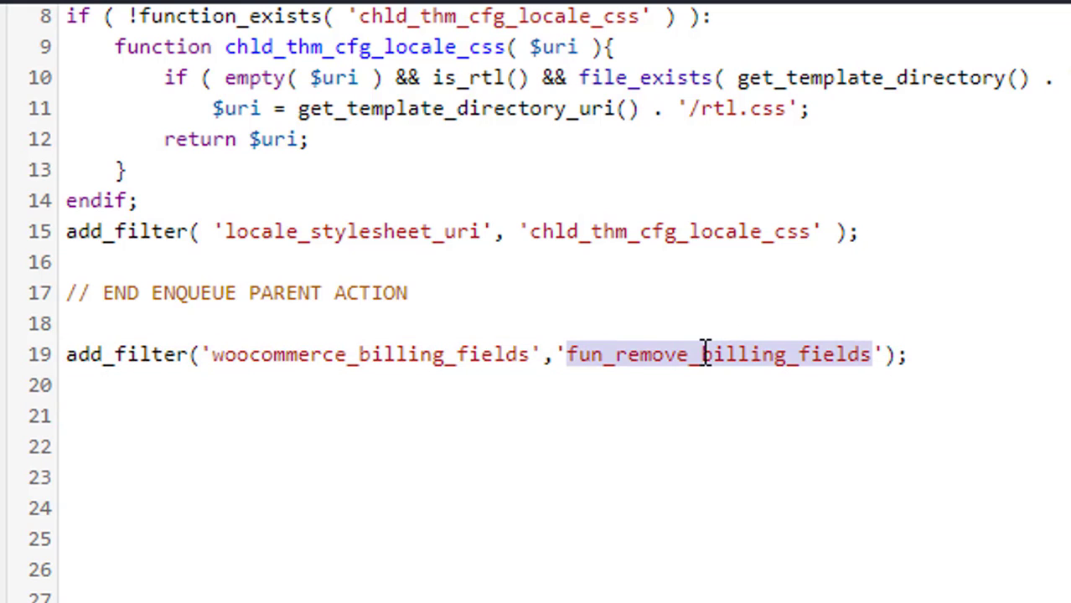
click(418, 426)
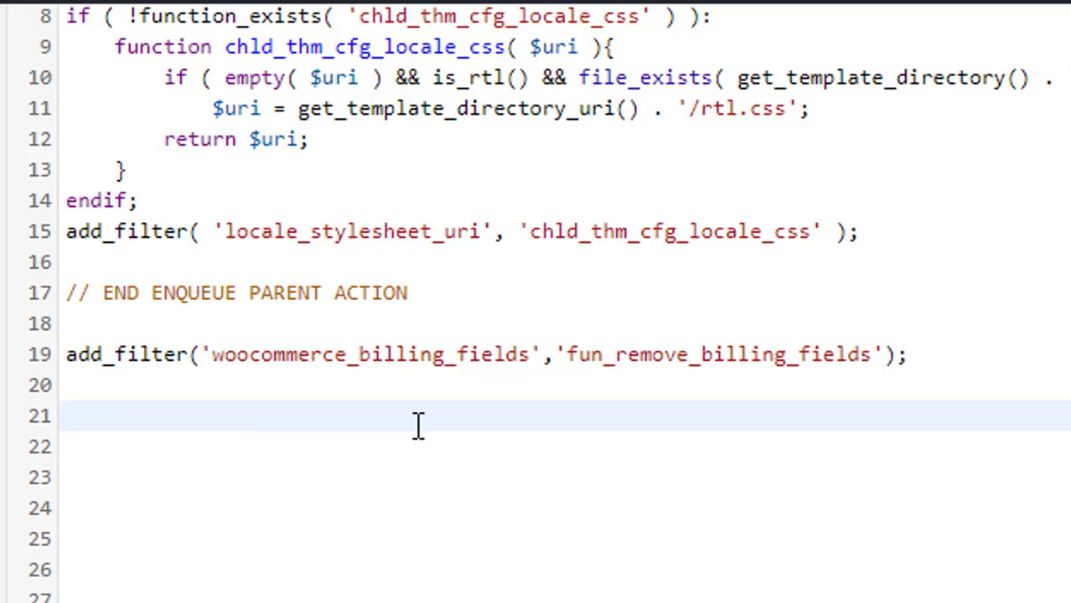
text(function)
key(ctrl+v)
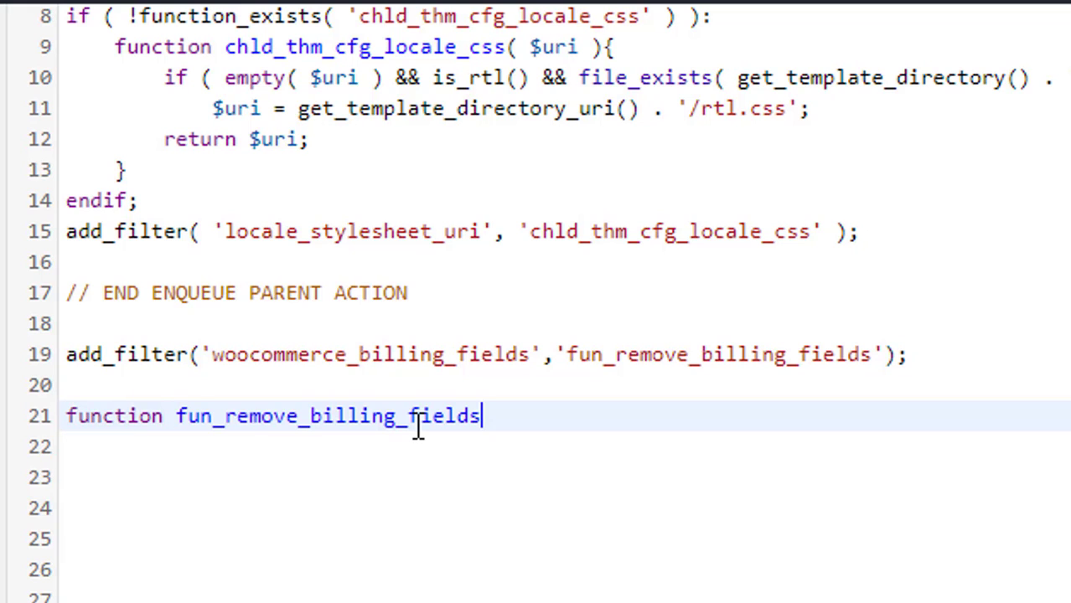
text(()
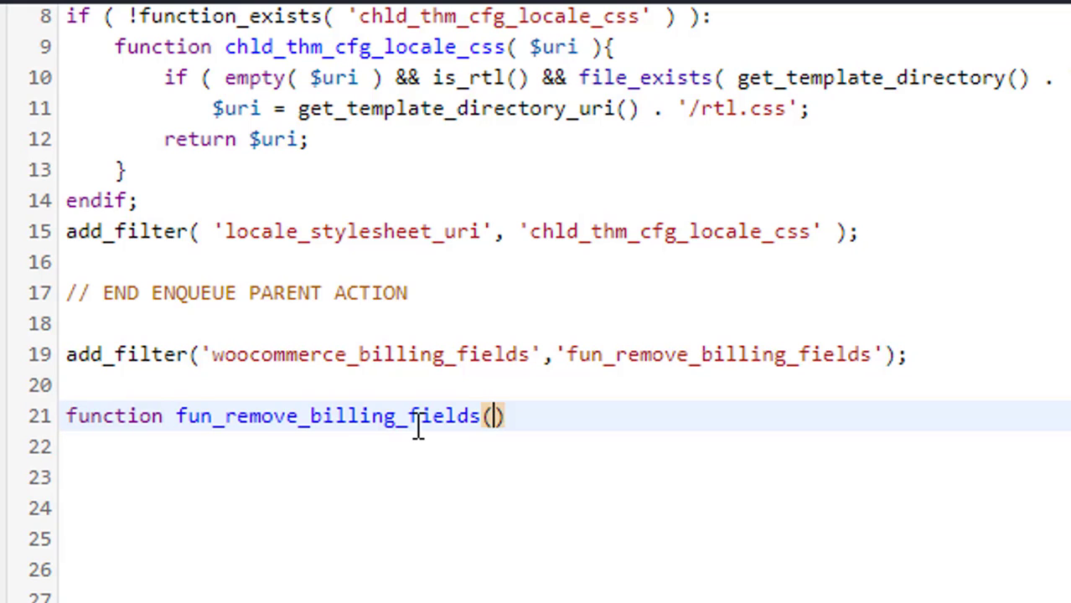
text($)
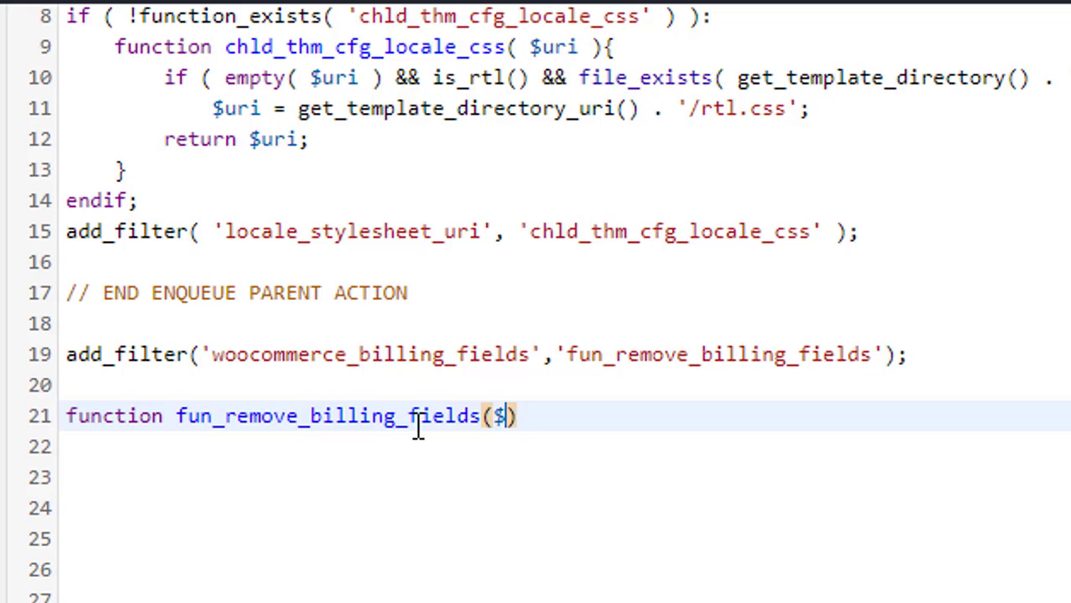
text(fields)
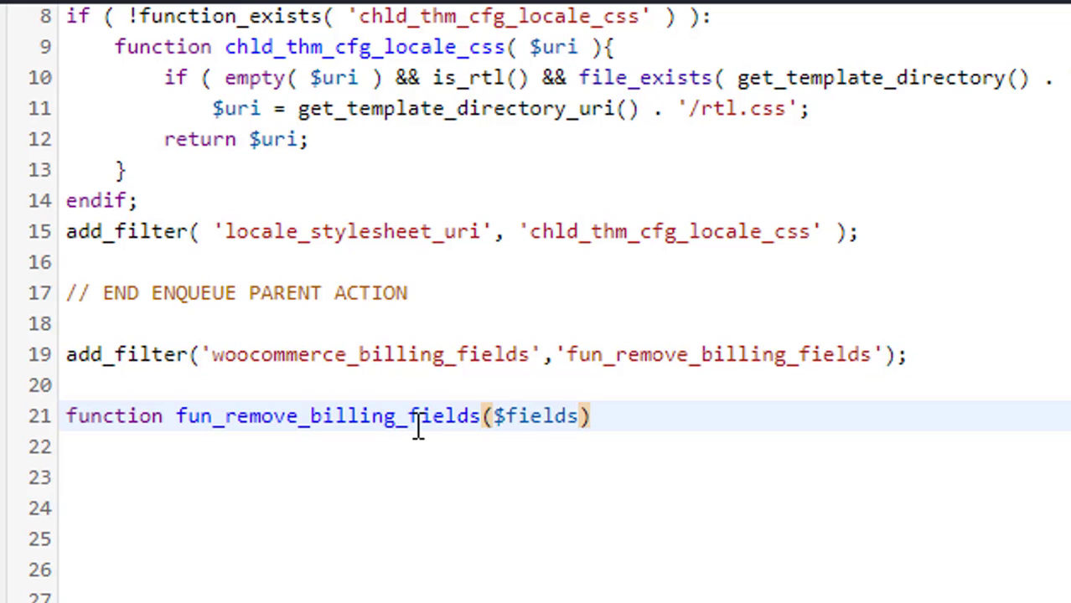
key(Right)
text({)
key(Return)
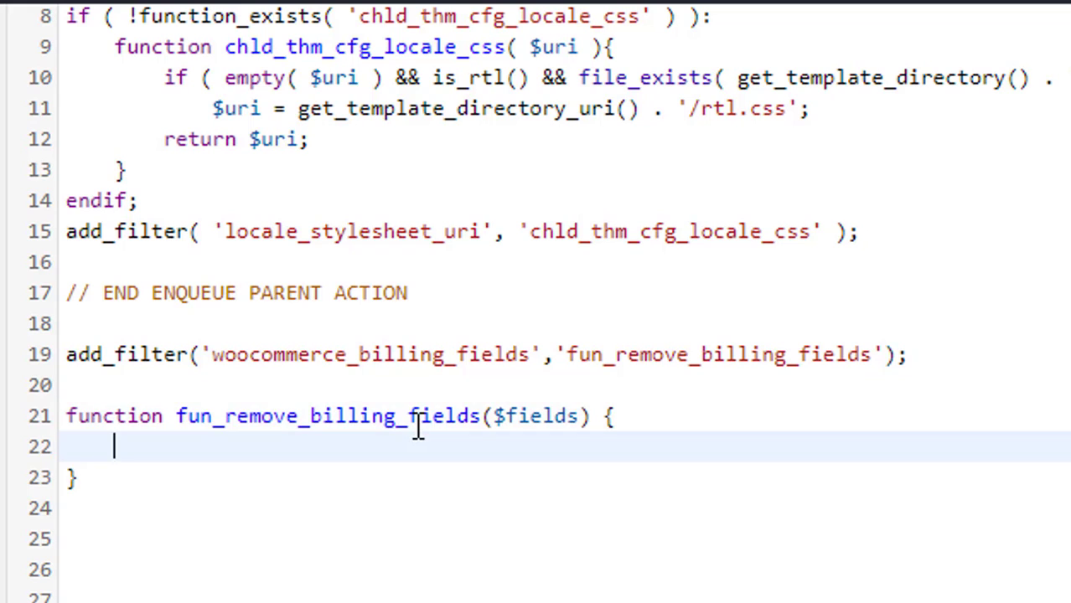
text(un)
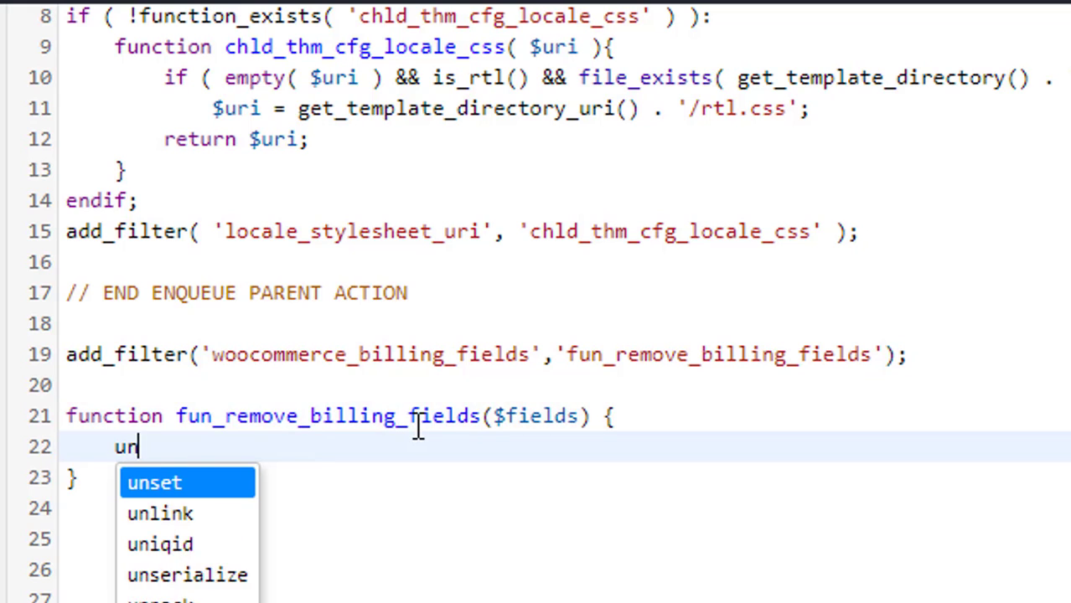
text(set()
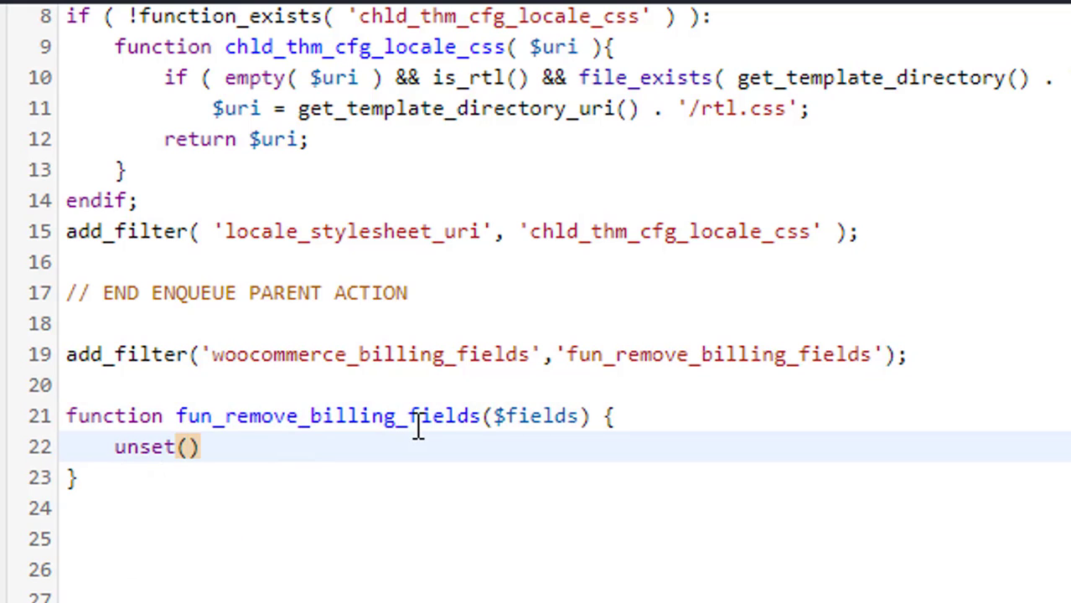
text($fi)
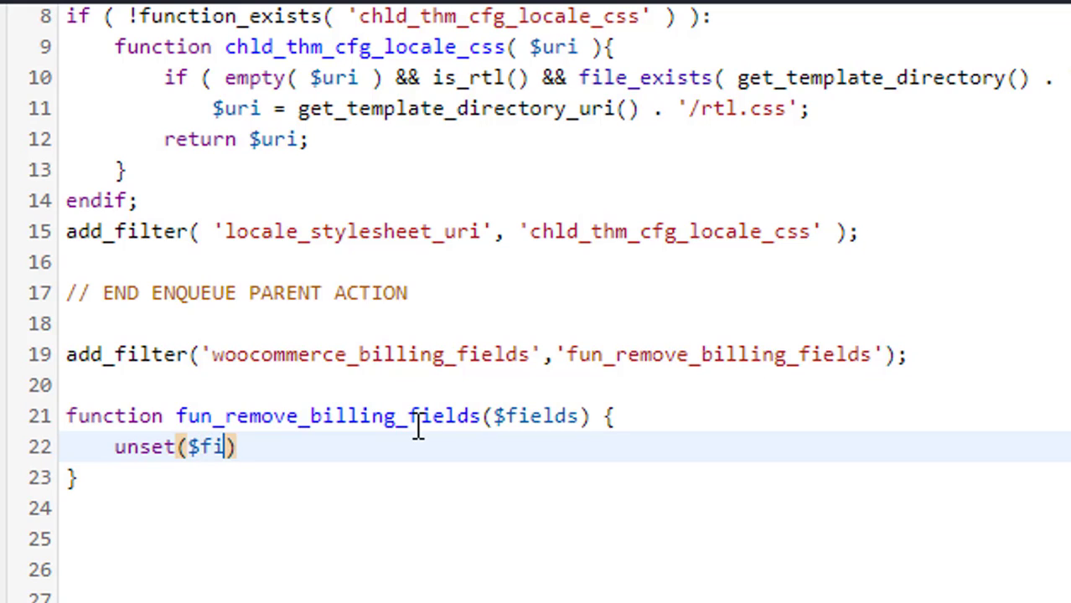
text(eld)
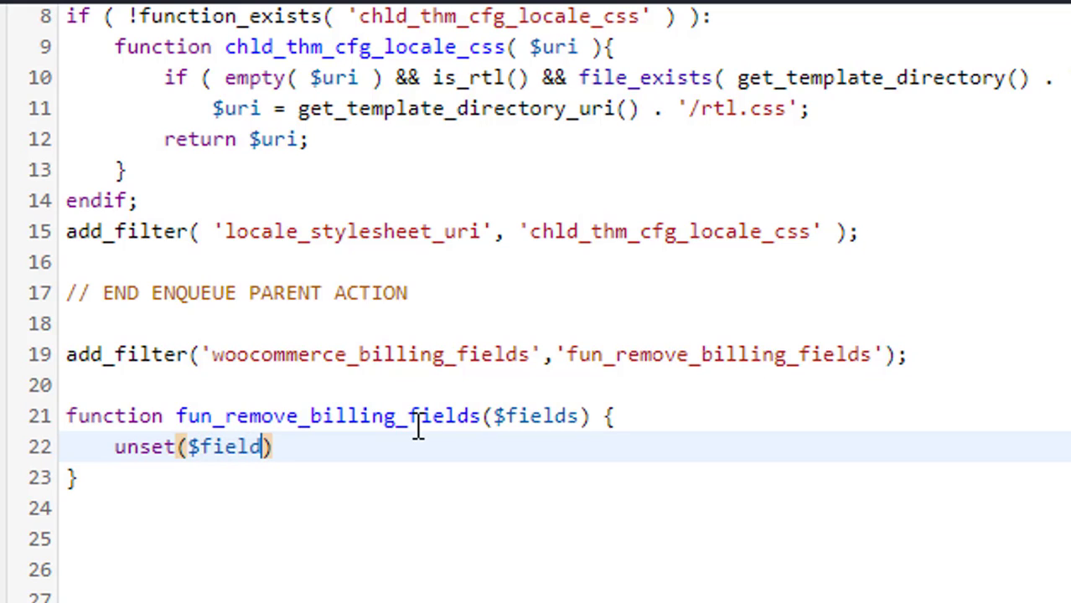
text(s[')
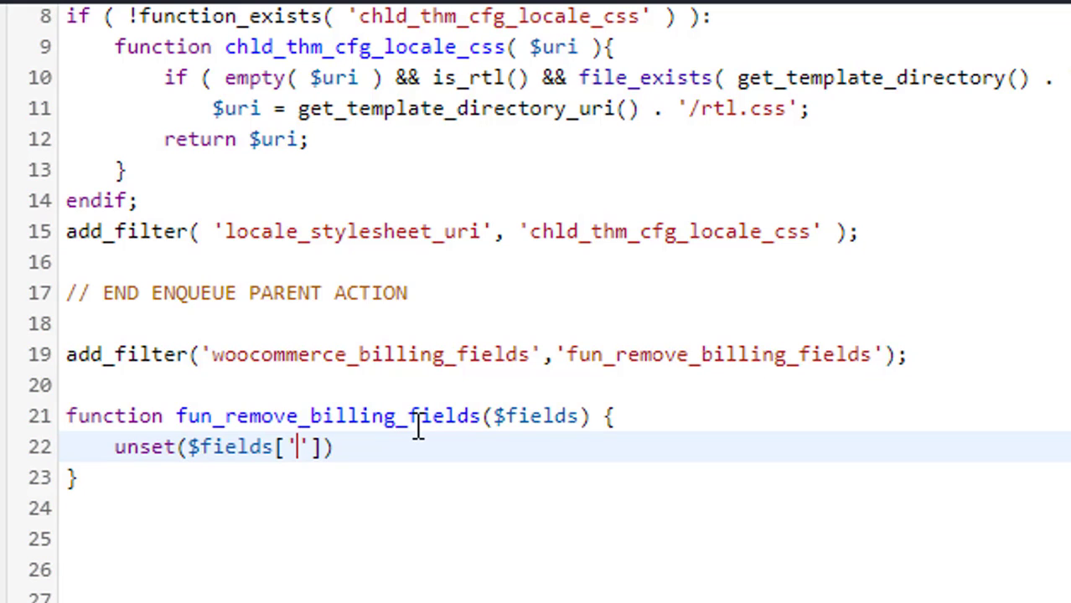
text(billing_)
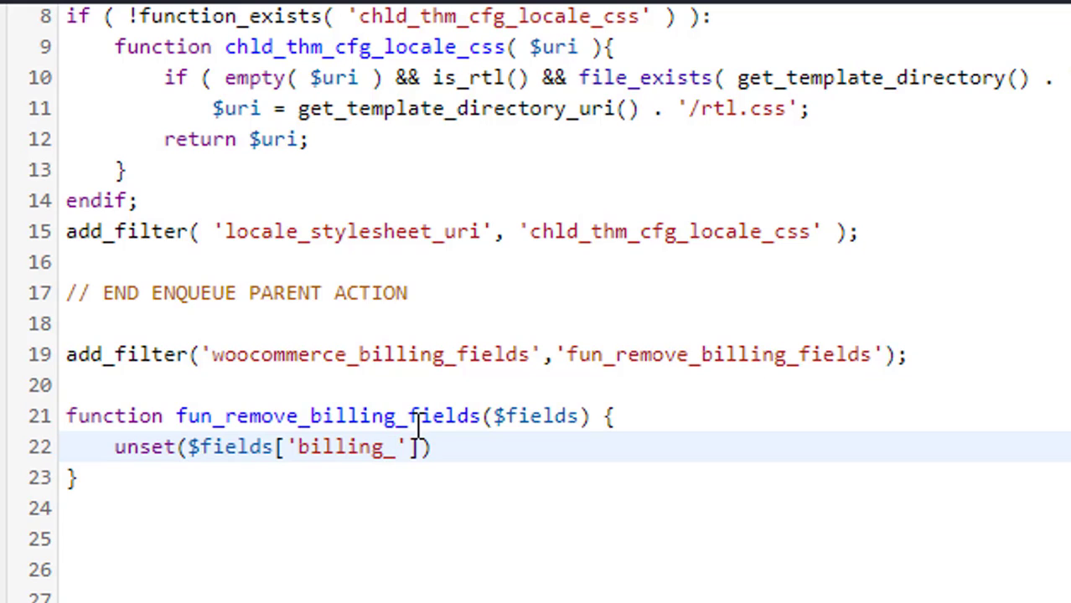
text(first_name)
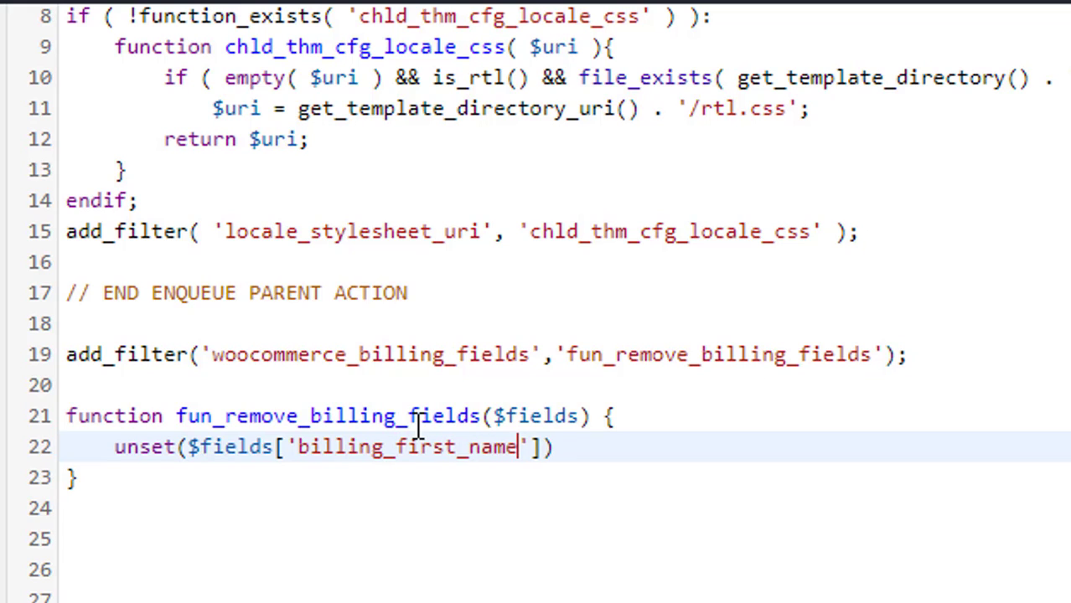
key(Right)
key(Right)
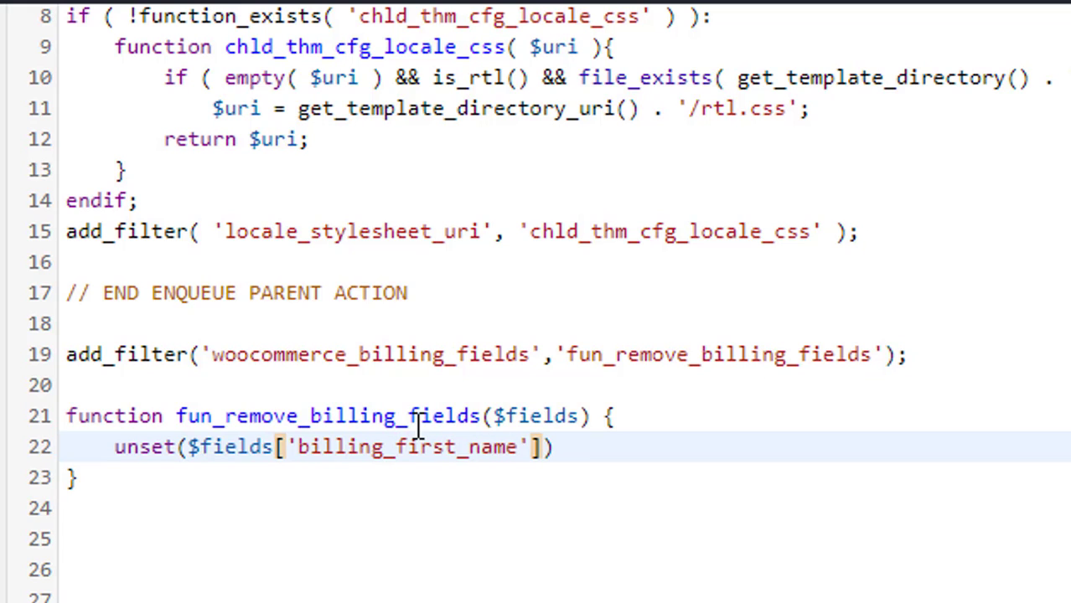
text([')
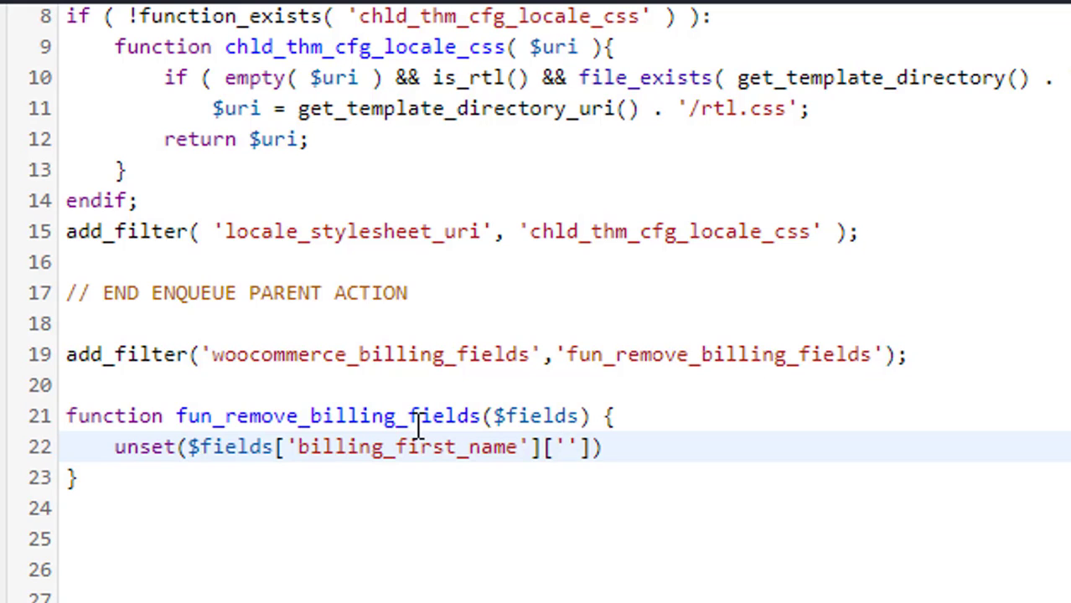
text(required)
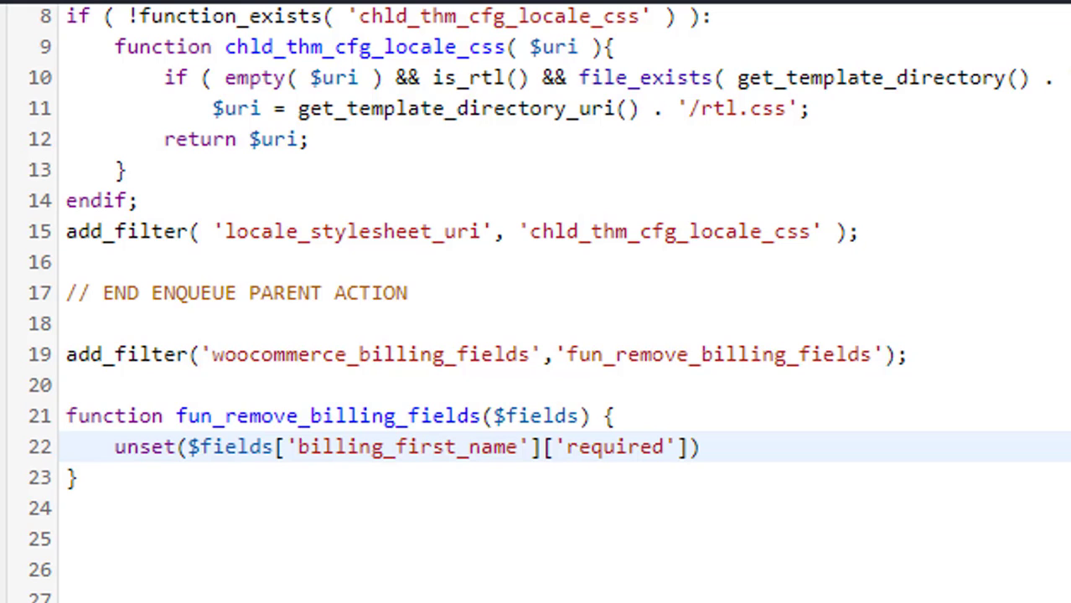
Bring up the incognito mrdigitals.com checkout page
drag(220, 41, 112, 42)
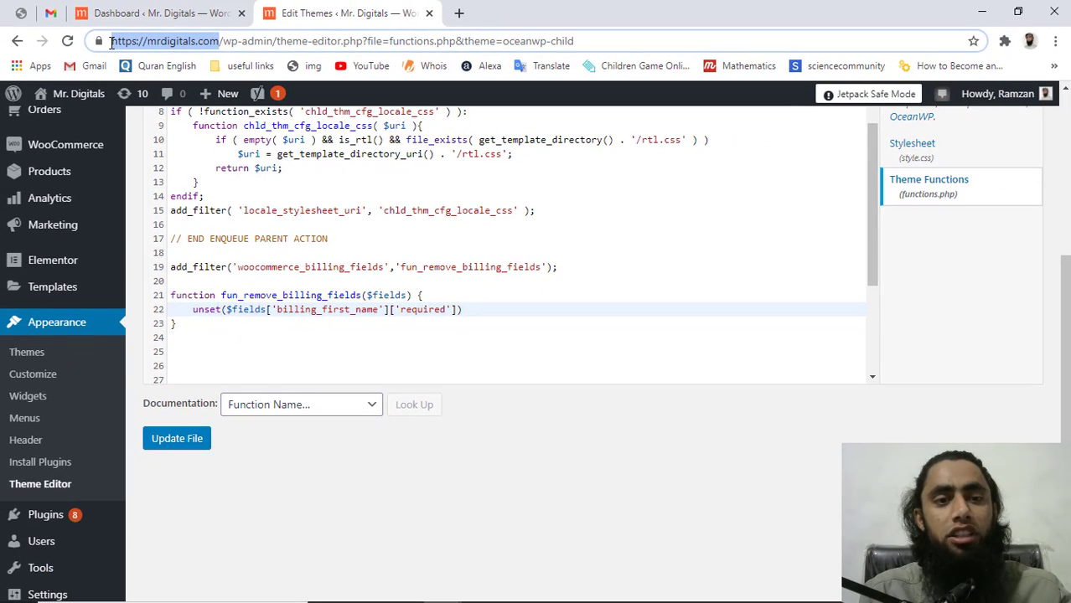
key(alt+Tab)
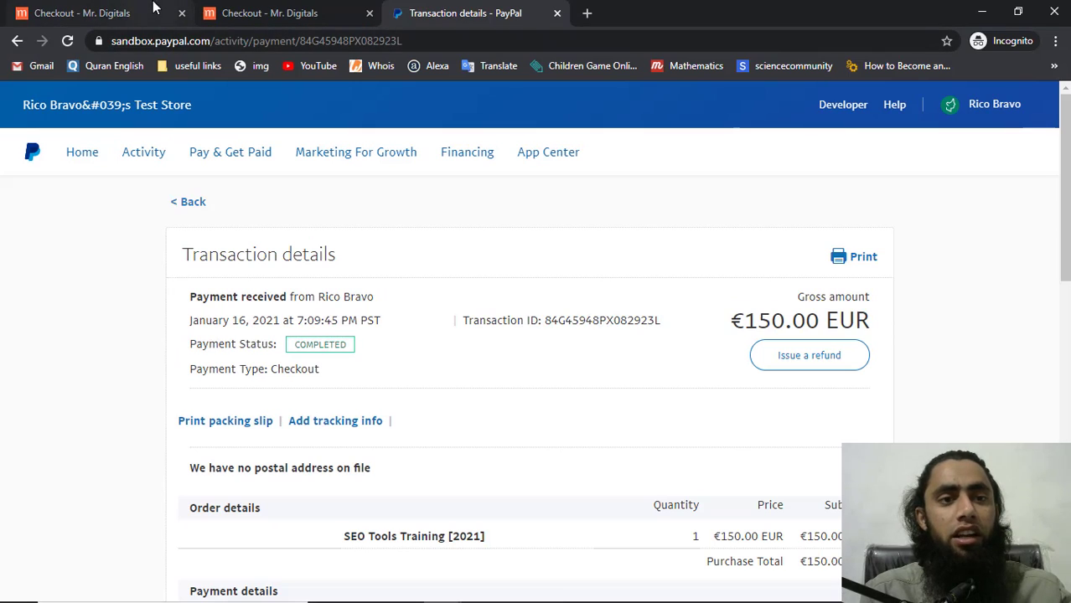
click(149, 10)
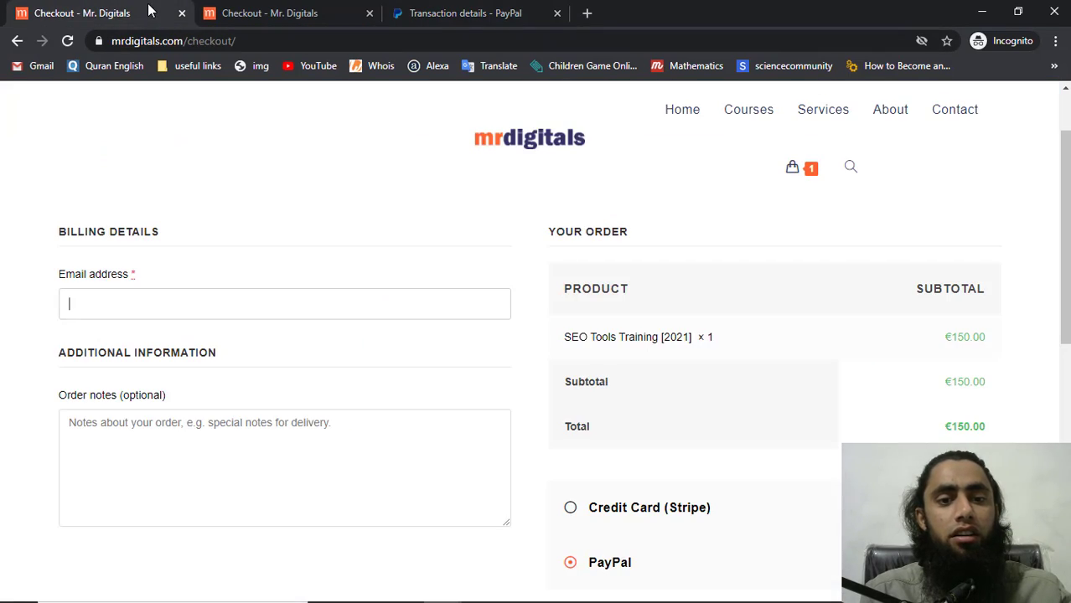
Reload the checkout and find First name still required in the full billing form
click(67, 41)
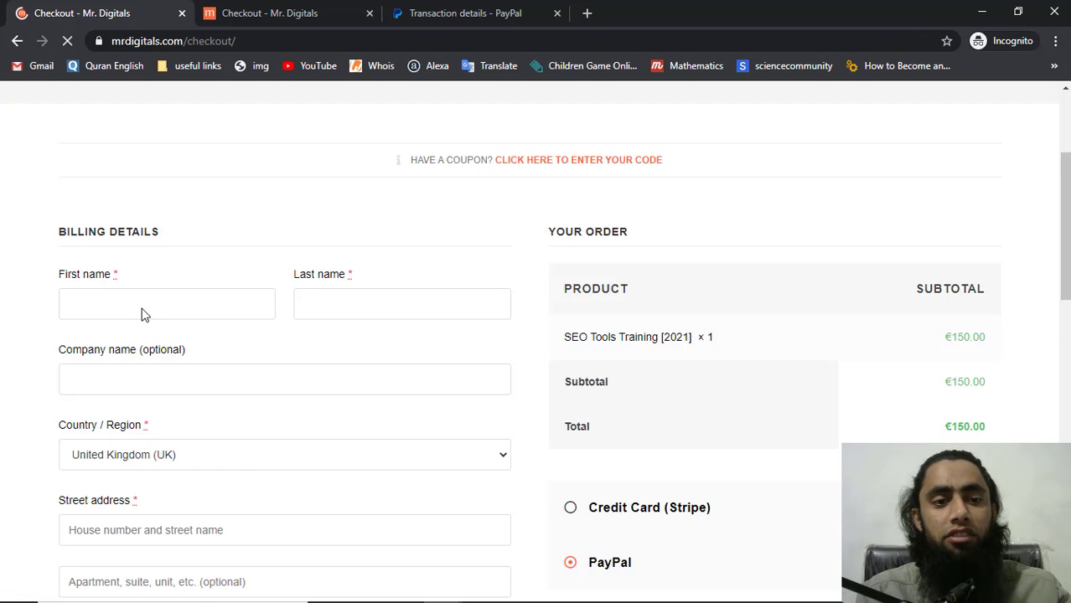
click(144, 312)
click(339, 311)
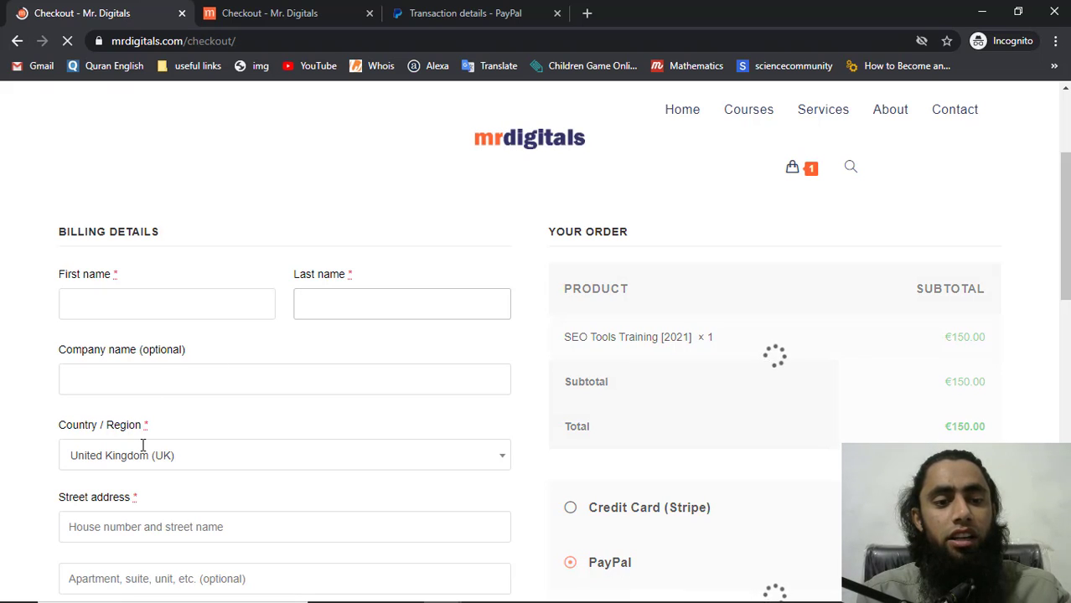
scroll(8, 485, down, 6)
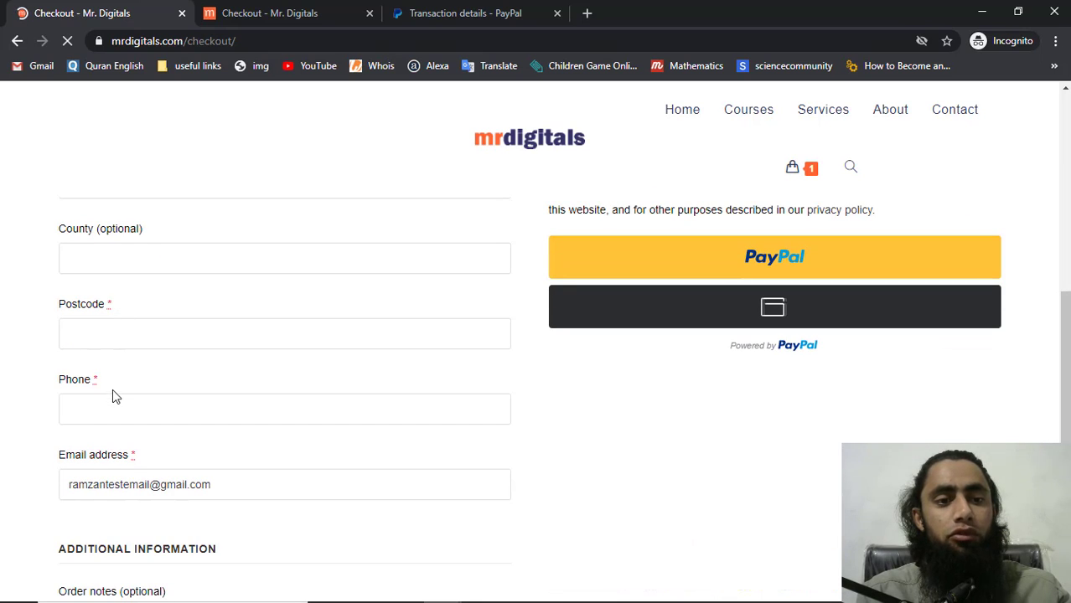
scroll(143, 249, up, 8)
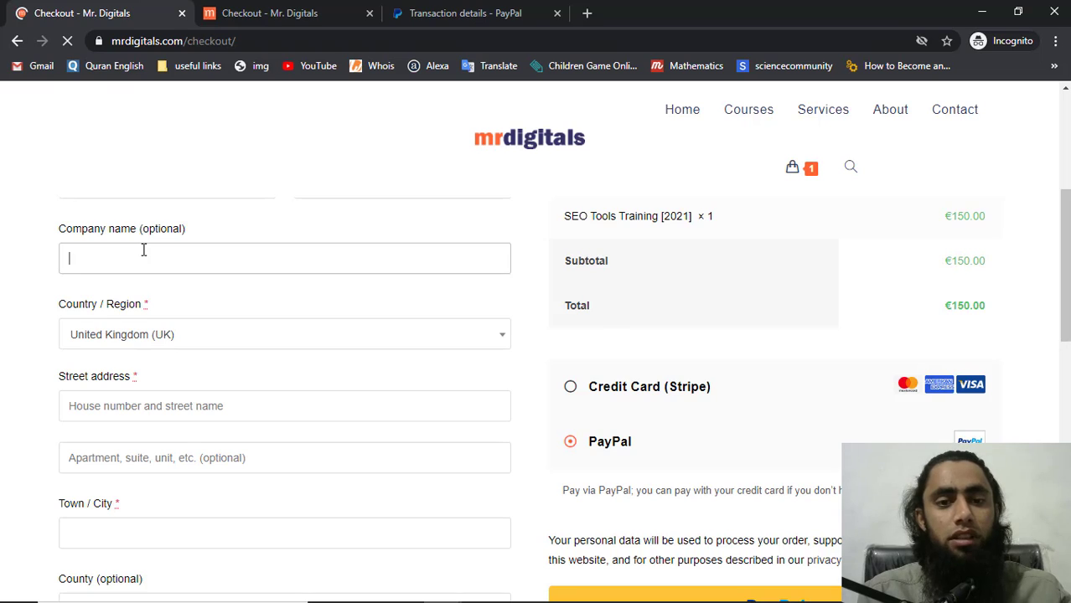
key(alt+Tab)
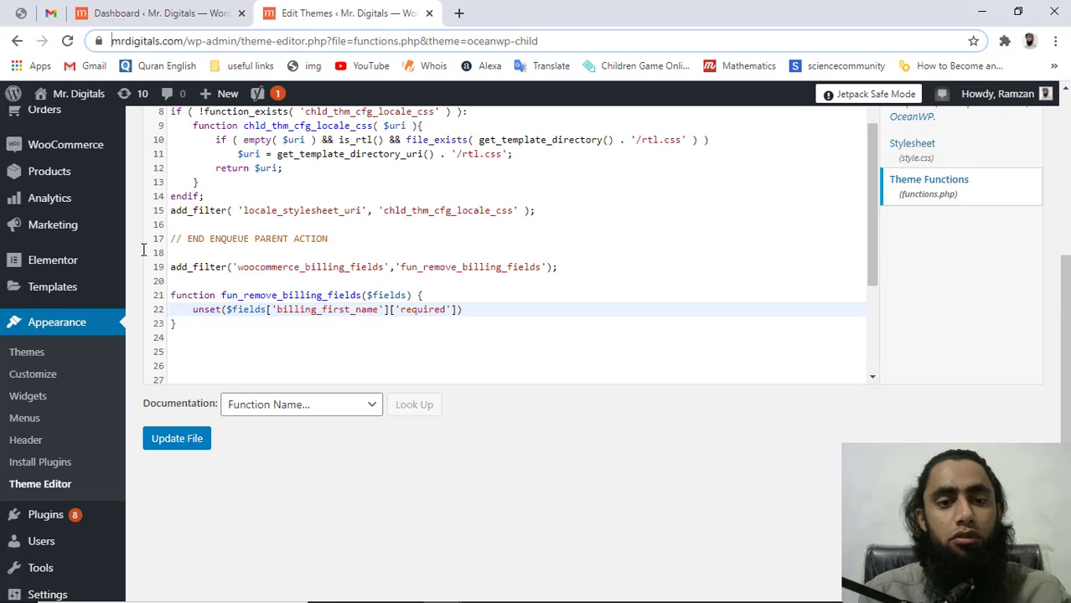
End line 22's unset call with a semicolon and copy the whole line
click(470, 312)
text(;)
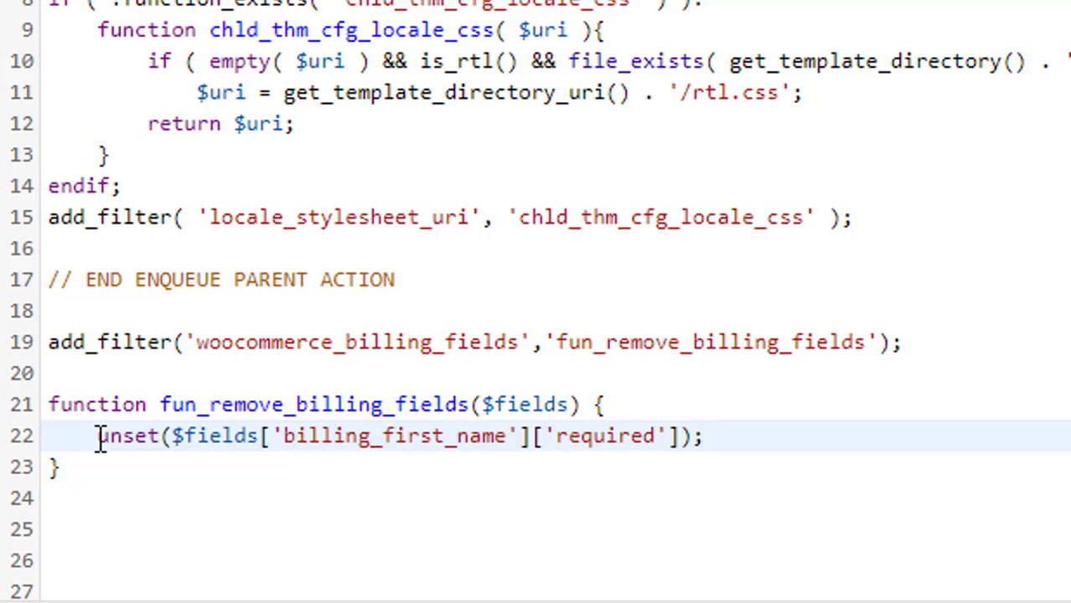
shift+click(98, 437)
key(ctrl+c)
Paste the first copies of the unset line below line 22, removing an extra line
key(End)
key(Return)
key(ctrl+v)
key(Return)
key(ctrl+v)
key(ctrl+v)
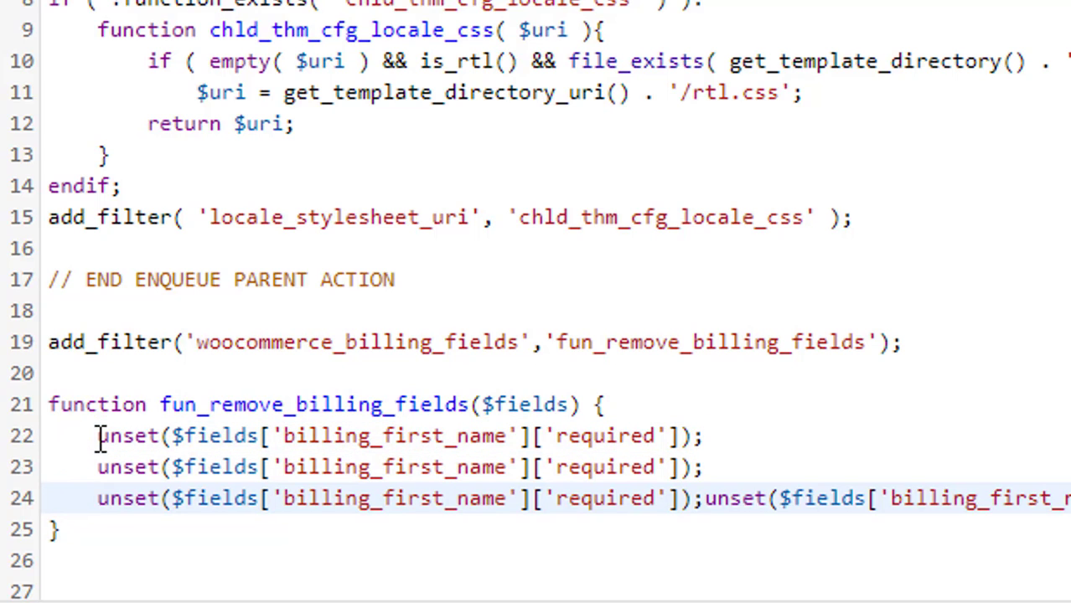
key(Return)
key(BackSpace)
key(ctrl+z)
Paste more copies until ten identical unset lines fill lines 22–31
key(Return)
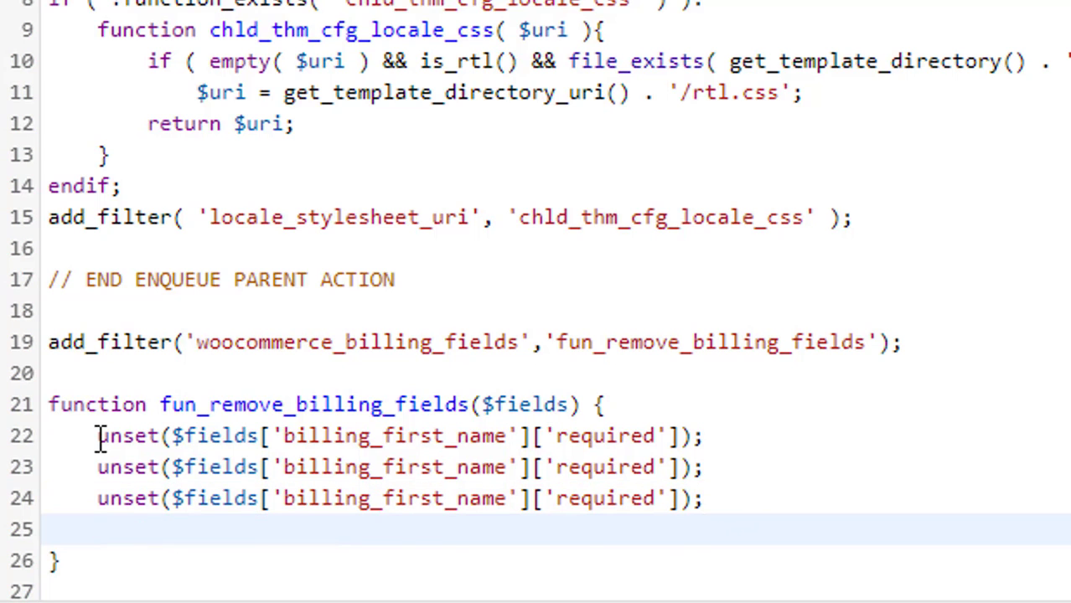
key(ctrl+v)
key(Return)
key(ctrl+v)
key(Return)
key(ctrl+v)
key(Return)
key(ctrl+v)
key(Return)
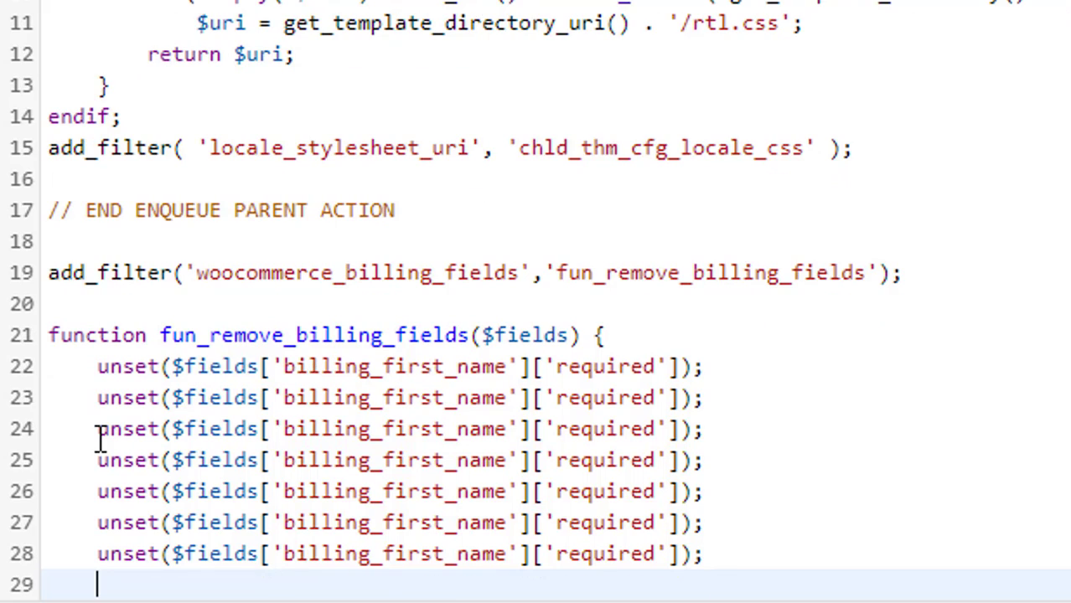
key(ctrl+v)
key(Return)
key(ctrl+v)
key(Return)
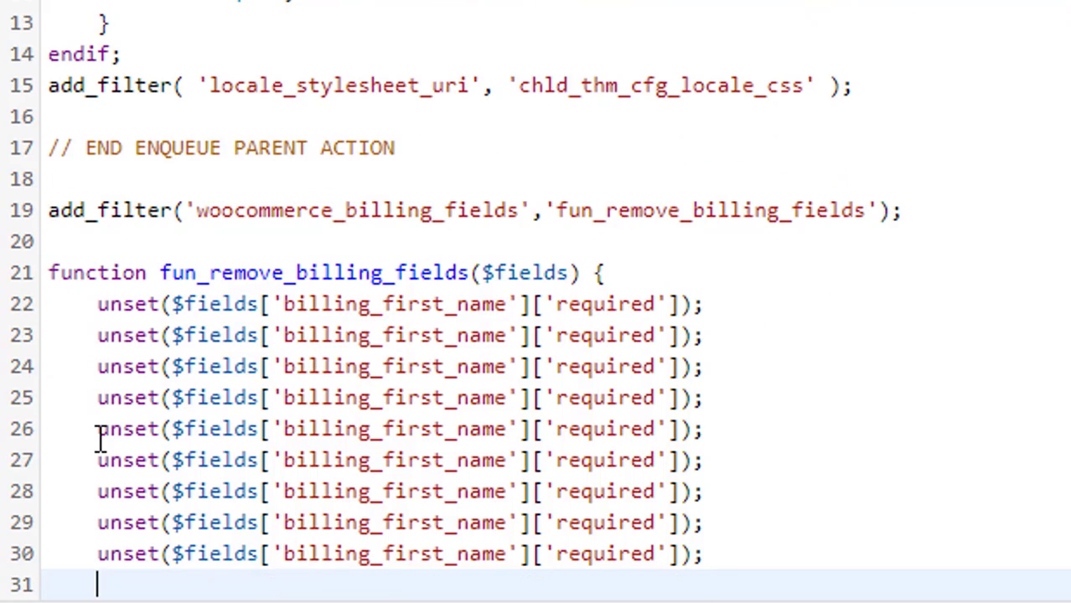
key(ctrl+v)
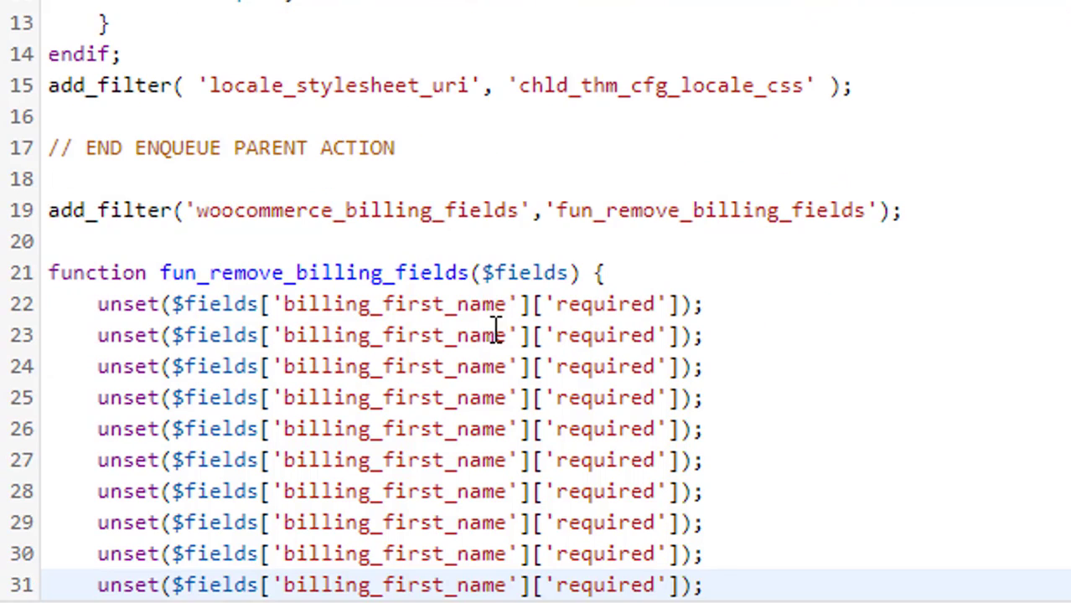
Change lines 23–25 to unset billing_last_name, billing_country and billing_state
click(450, 335)
key(BackSpace)
key(BackSpace)
key(BackSpace)
key(BackSpace)
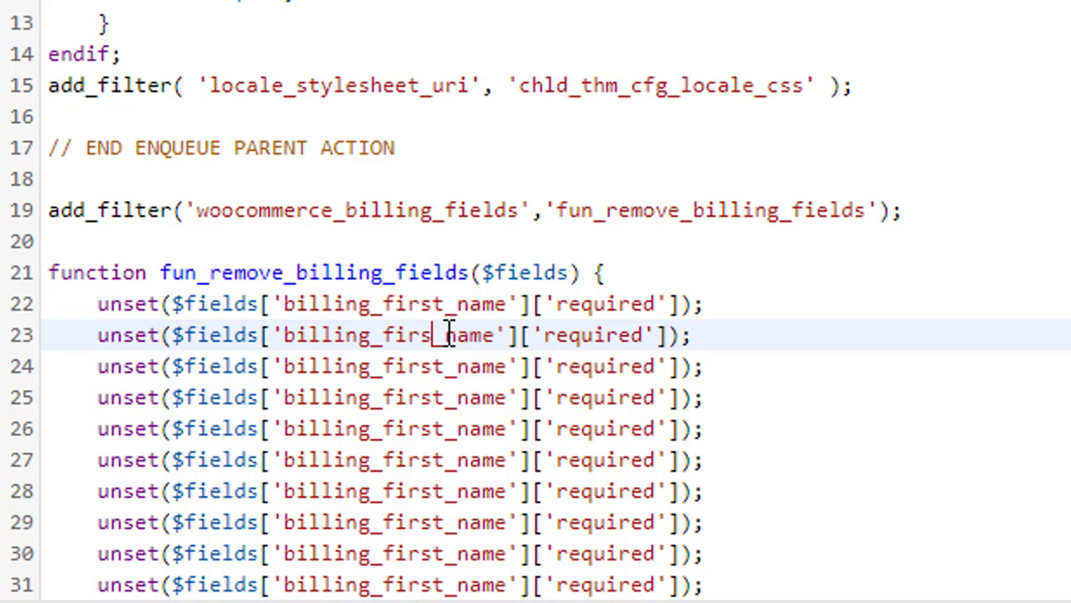
key(BackSpace)
text(last)
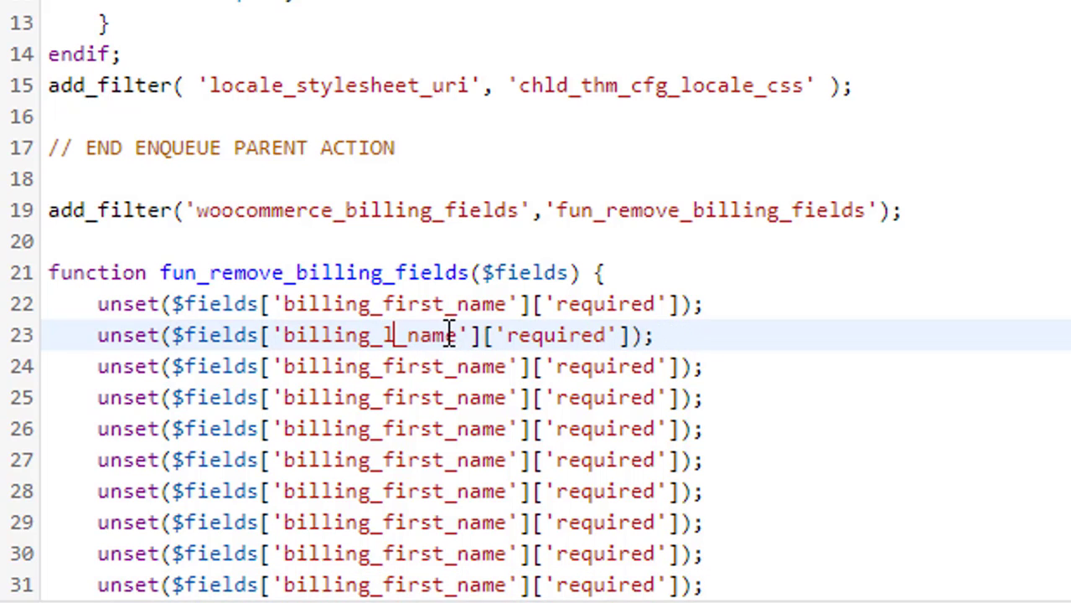
key(Down)
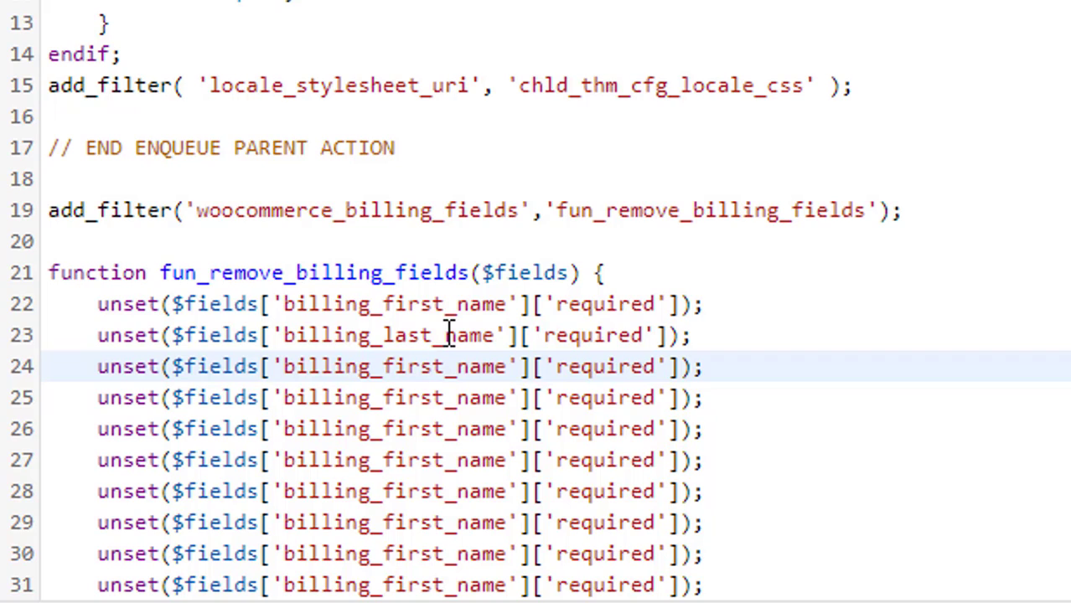
key(Right)
key(Right)
key(Right)
key(Right)
key(Right)
key(Right)
key(BackSpace)
key(BackSpace)
key(BackSpace)
key(BackSpace)
key(BackSpace)
key(BackSpace)
key(BackSpace)
key(BackSpace)
key(BackSpace)
key(BackSpace)
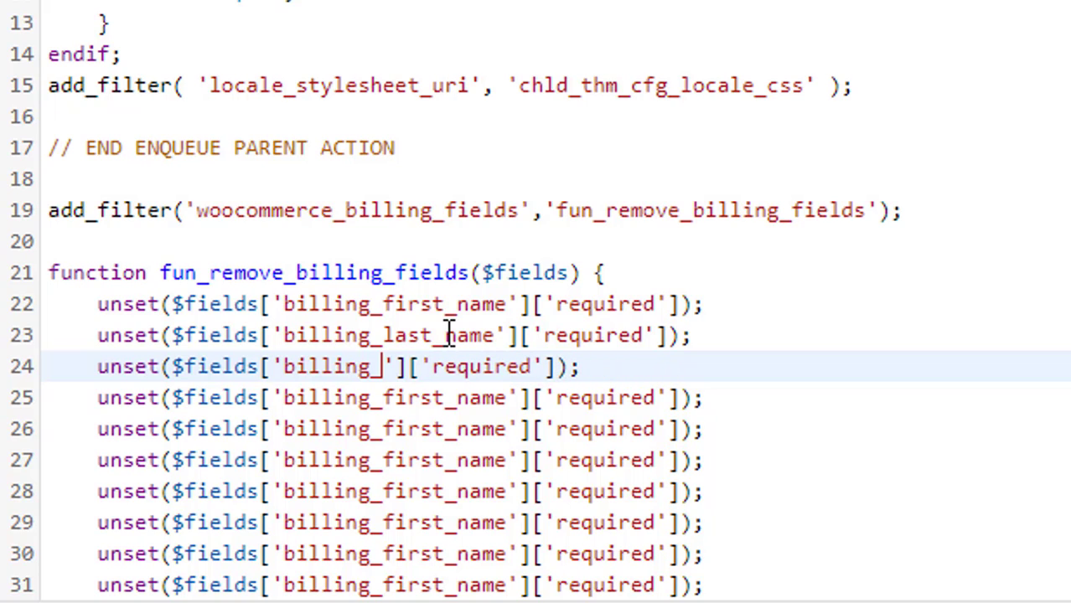
text(country)
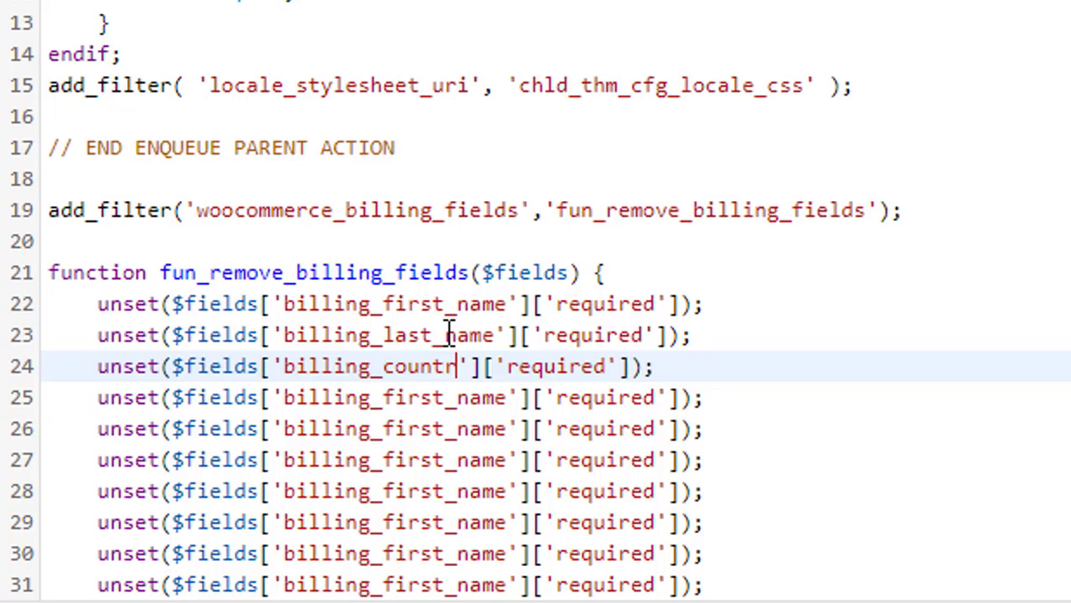
key(Down)
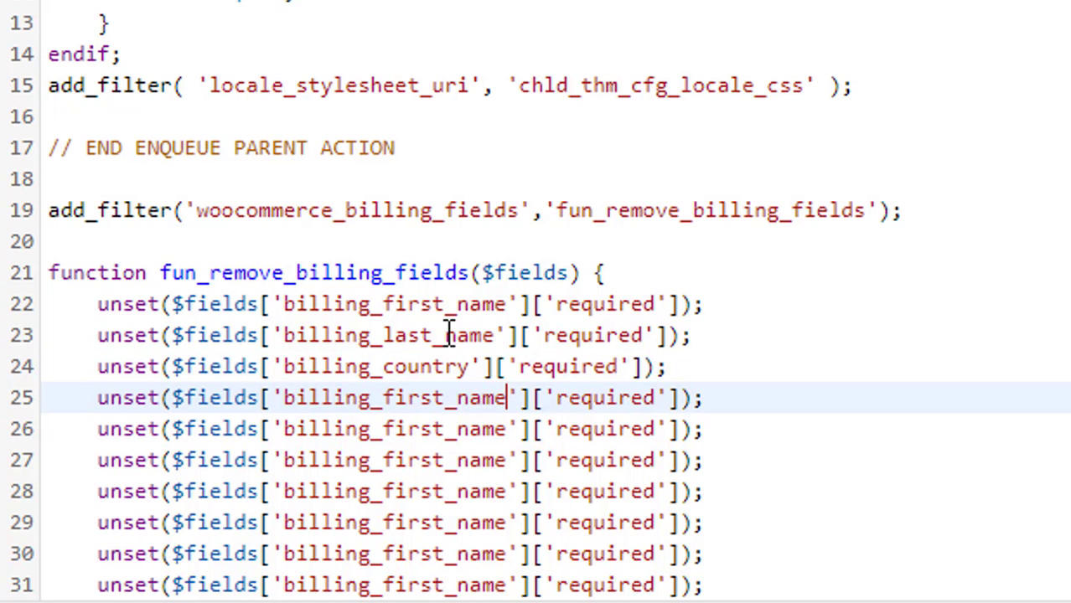
key(Delete)
key(Delete)
key(Delete)
key(BackSpace)
key(BackSpace)
key(BackSpace)
key(BackSpace)
key(BackSpace)
key(BackSpace)
key(BackSpace)
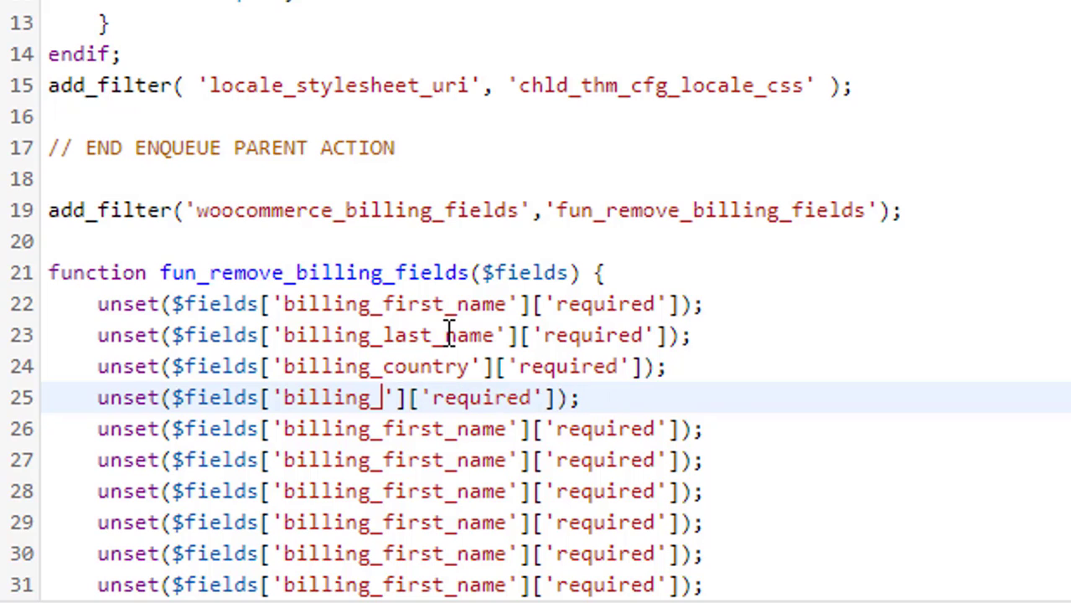
text(state)
Change lines 26–28 to billing_city, billing_address_1 and billing_address_2
key(Down)
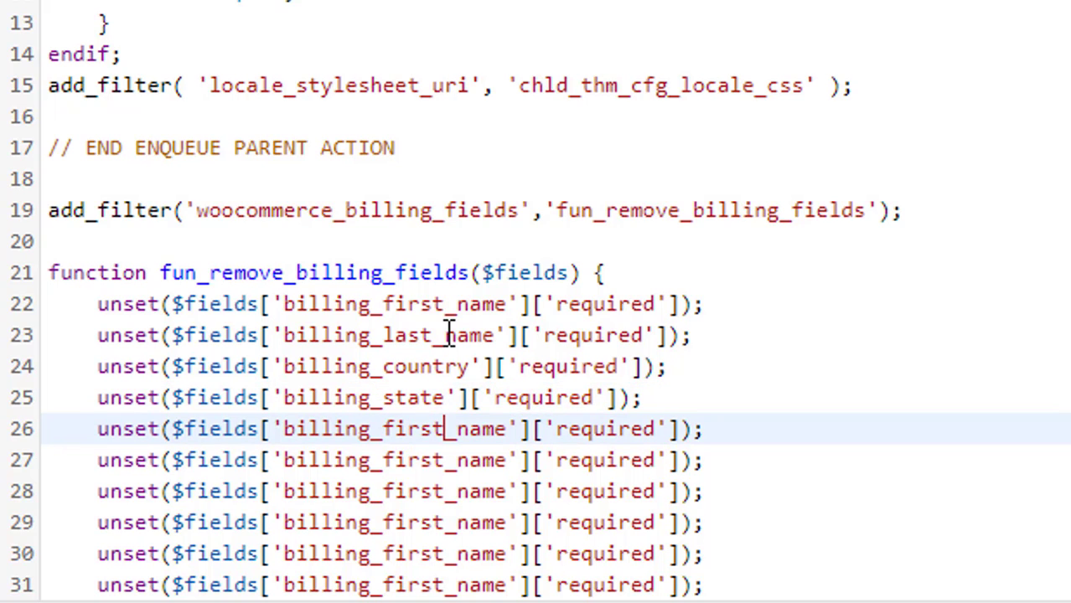
key(Right)
key(Right)
key(Right)
key(Right)
key(Right)
key(BackSpace)
key(BackSpace)
key(BackSpace)
key(BackSpace)
key(BackSpace)
key(BackSpace)
key(BackSpace)
key(BackSpace)
key(BackSpace)
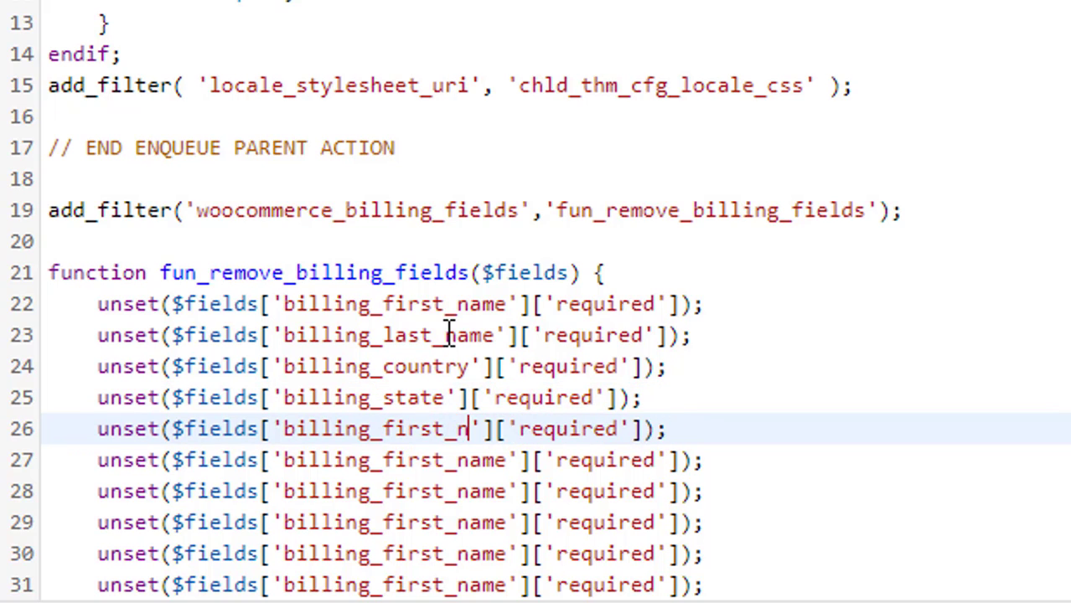
key(BackSpace)
text(ci)
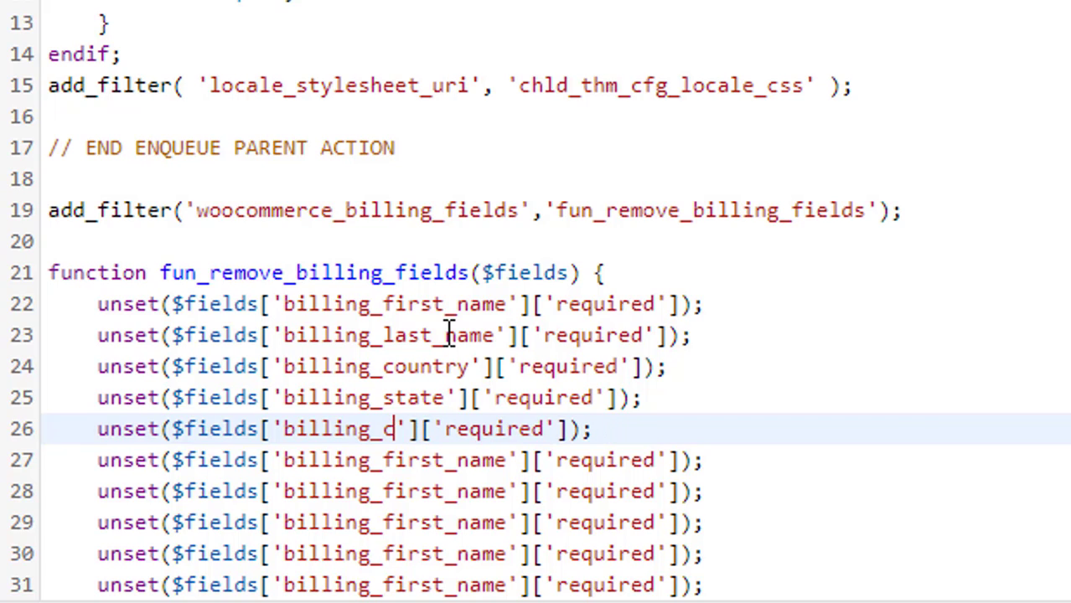
text(ty)
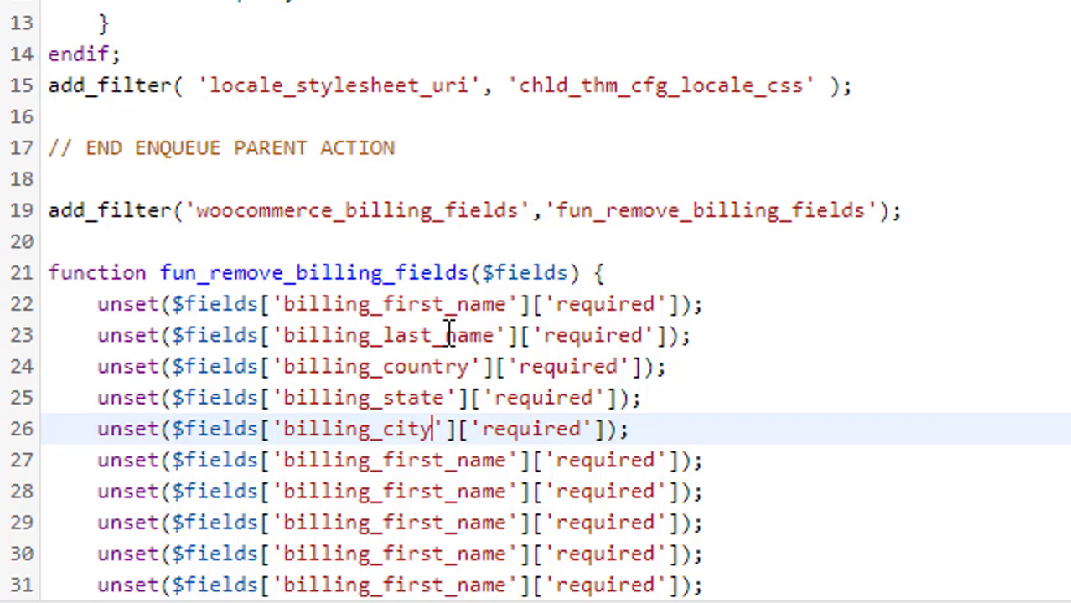
key(Down)
key(Right)
key(Right)
key(Right)
key(Right)
key(Right)
key(Right)
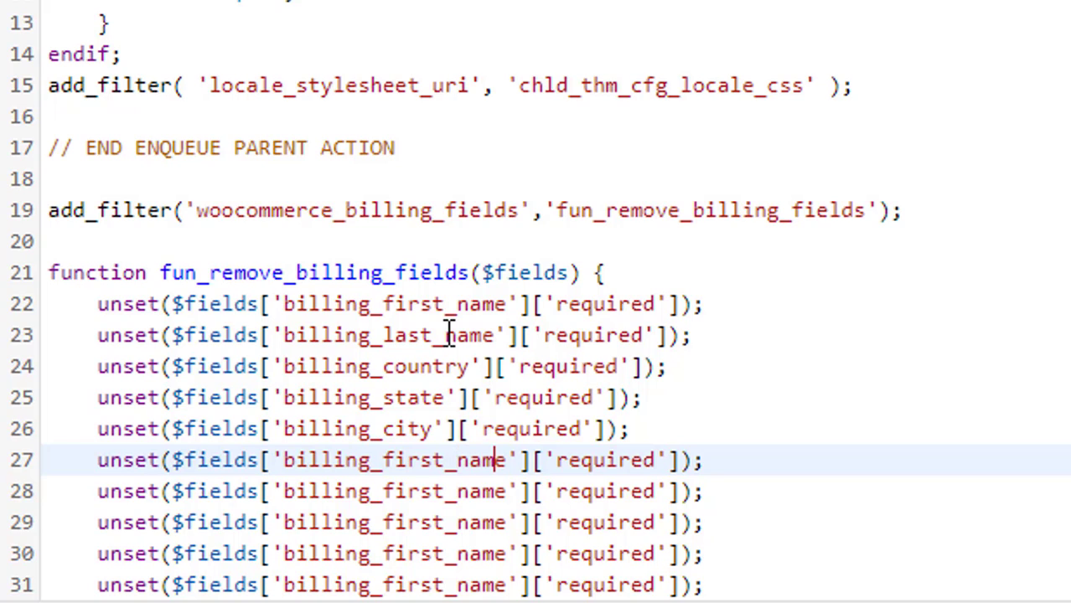
key(BackSpace)
key(BackSpace)
key(BackSpace)
key(BackSpace)
key(BackSpace)
key(BackSpace)
key(BackSpace)
key(BackSpace)
key(BackSpace)
key(BackSpace)
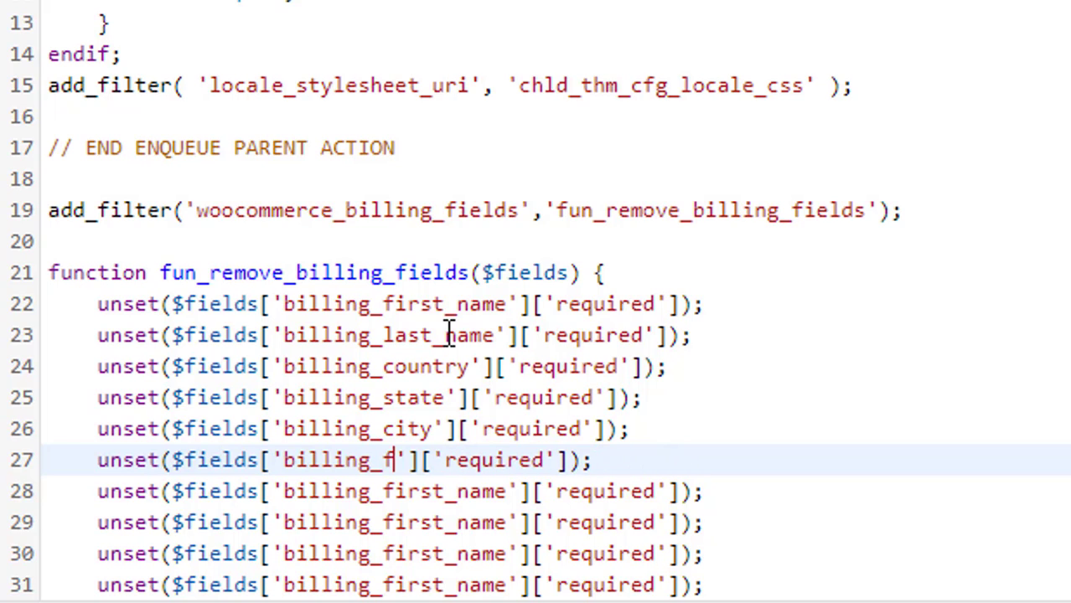
text(address_)
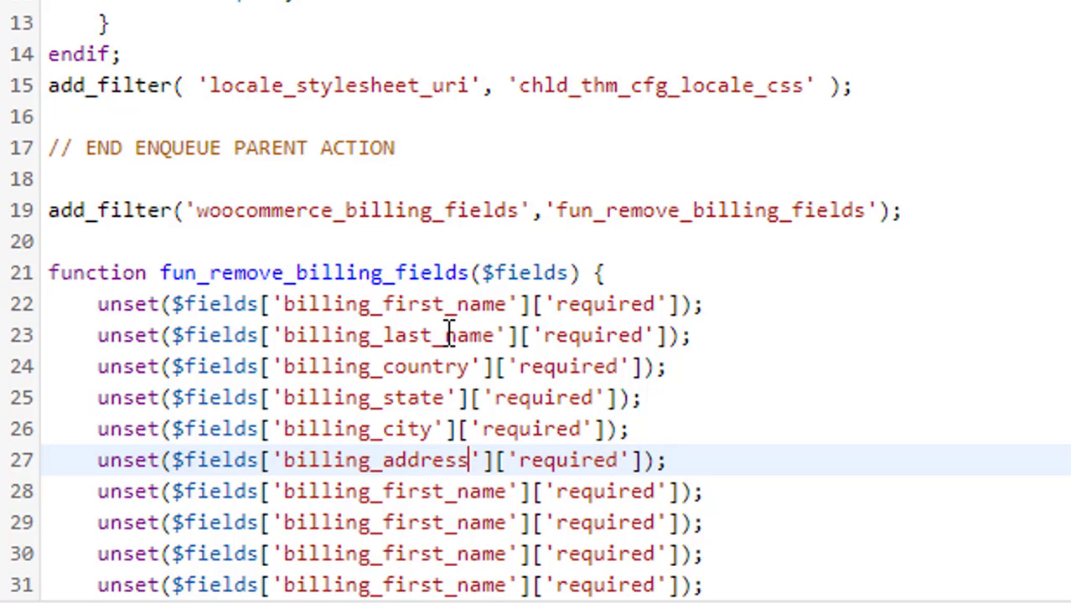
text(1)
key(Down)
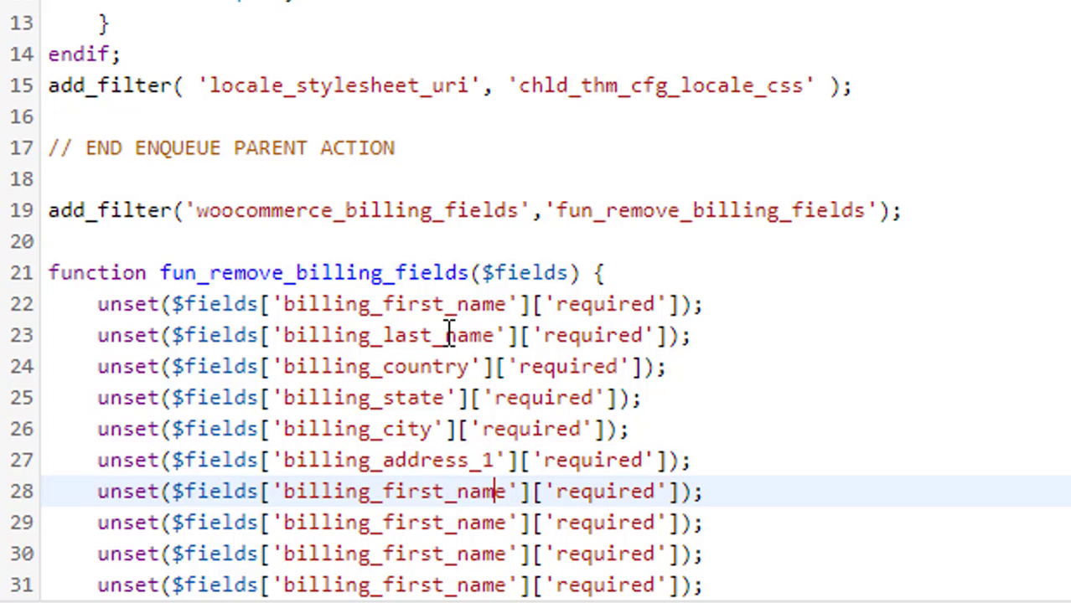
key(BackSpace)
key(BackSpace)
key(BackSpace)
key(BackSpace)
key(BackSpace)
key(BackSpace)
key(BackSpace)
key(BackSpace)
key(BackSpace)
key(BackSpace)
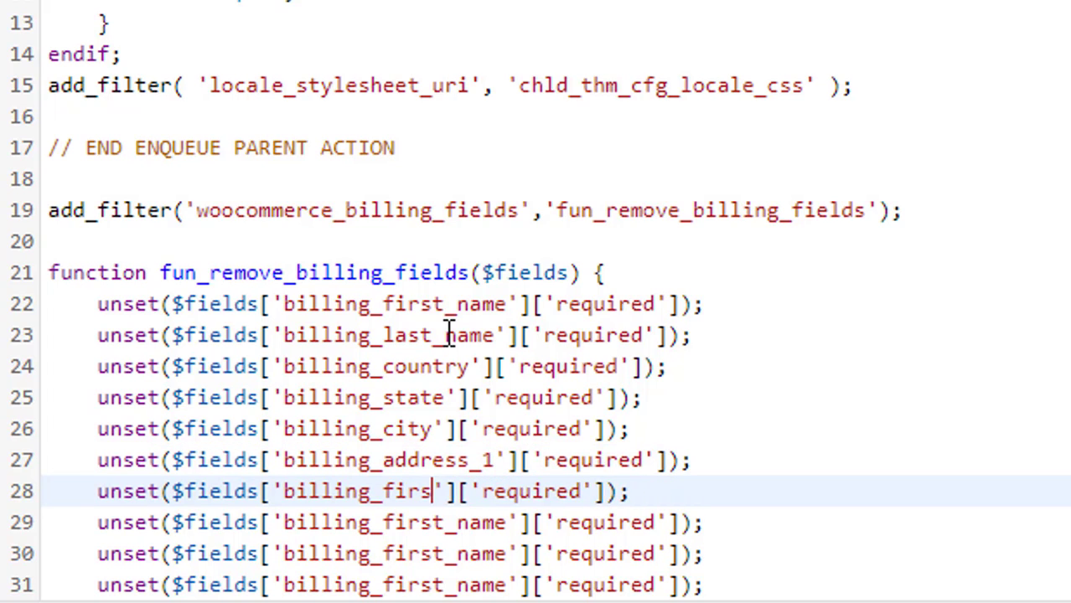
text(address_)
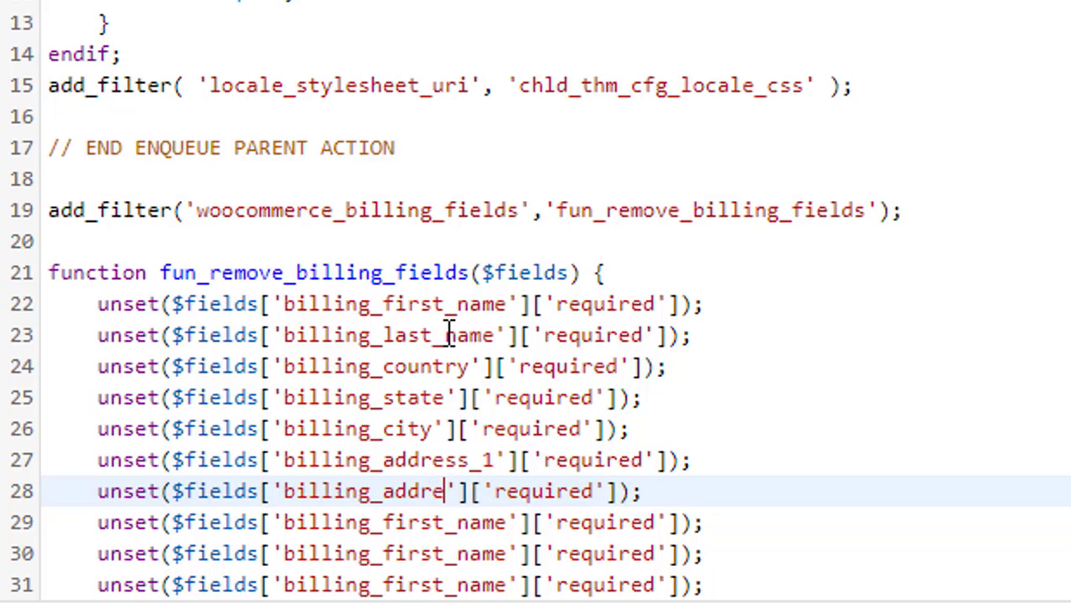
text(2)
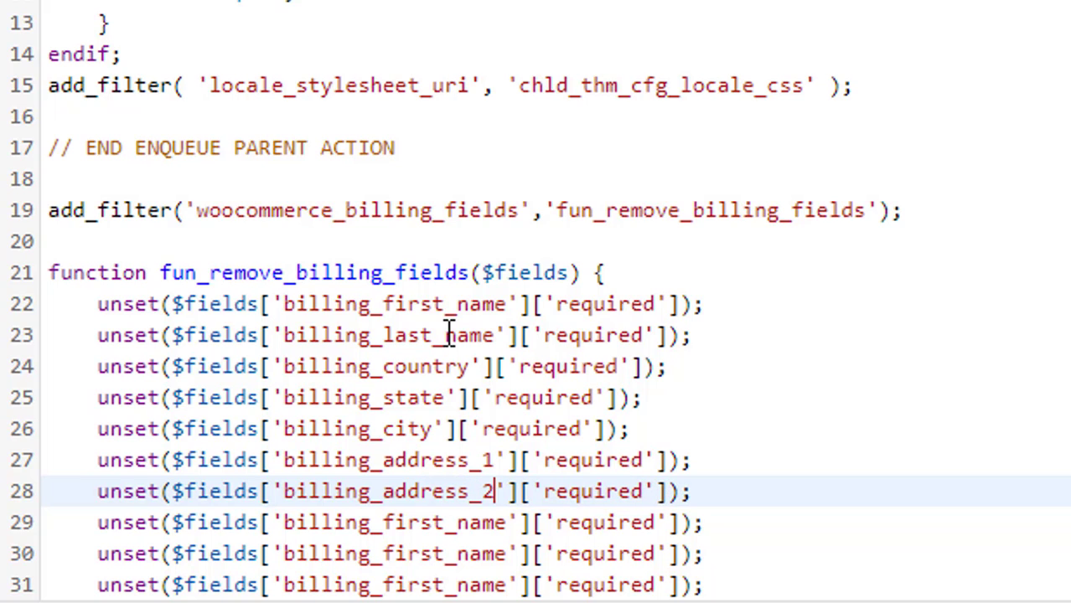
Change lines 29–30 to billing_phone and billing_postcode, and trim line 31's field name
key(Down)
key(BackSpace)
key(BackSpace)
key(BackSpace)
key(BackSpace)
key(BackSpace)
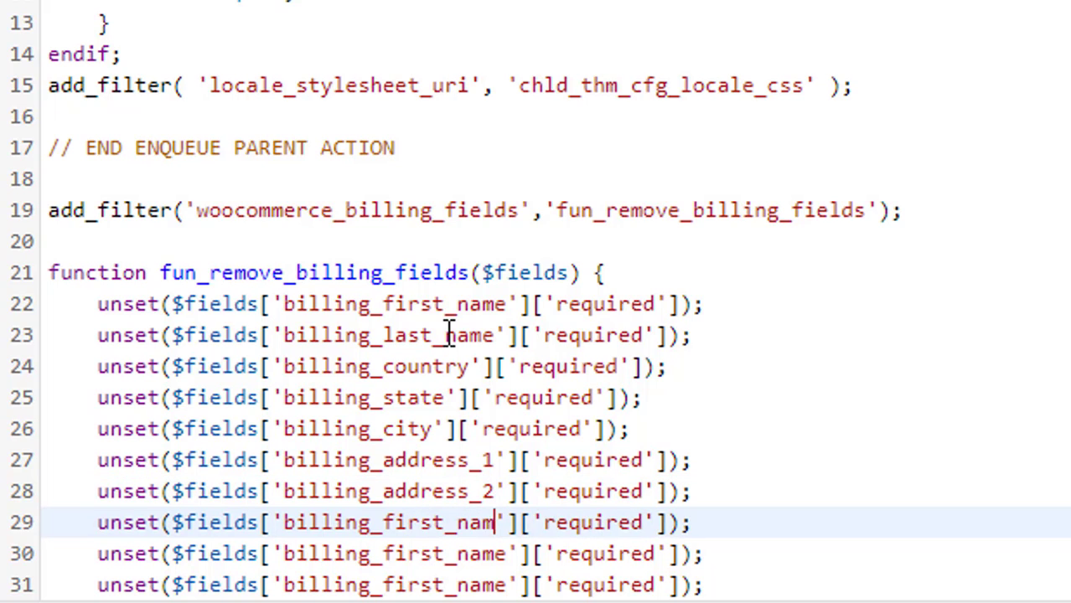
key(BackSpace)
key(BackSpace)
key(BackSpace)
key(BackSpace)
key(BackSpace)
text(pho)
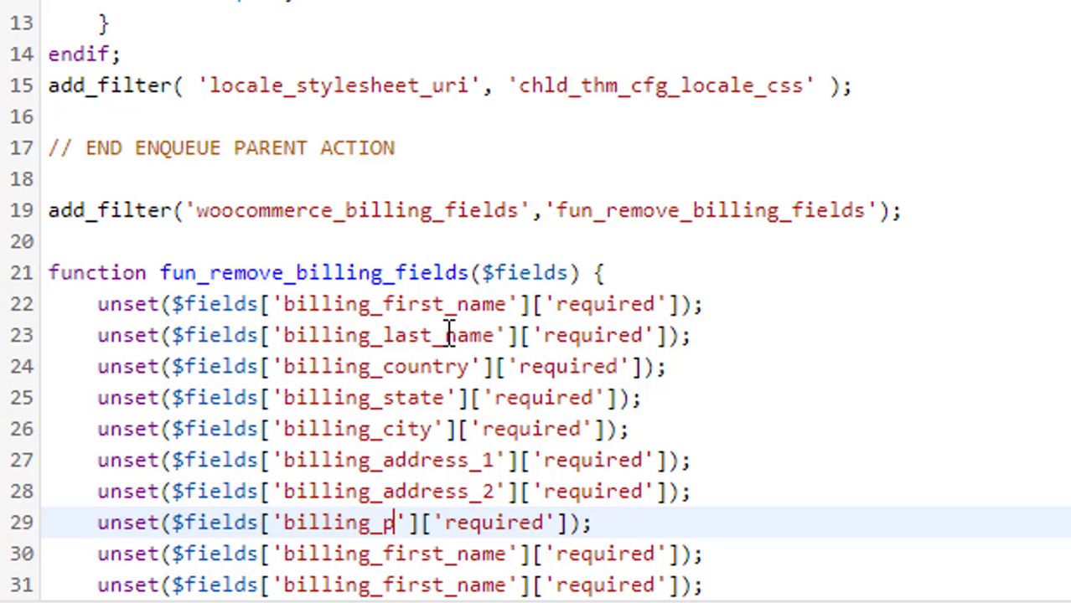
text(ne)
key(Down)
key(Right)
key(Right)
key(Right)
key(Right)
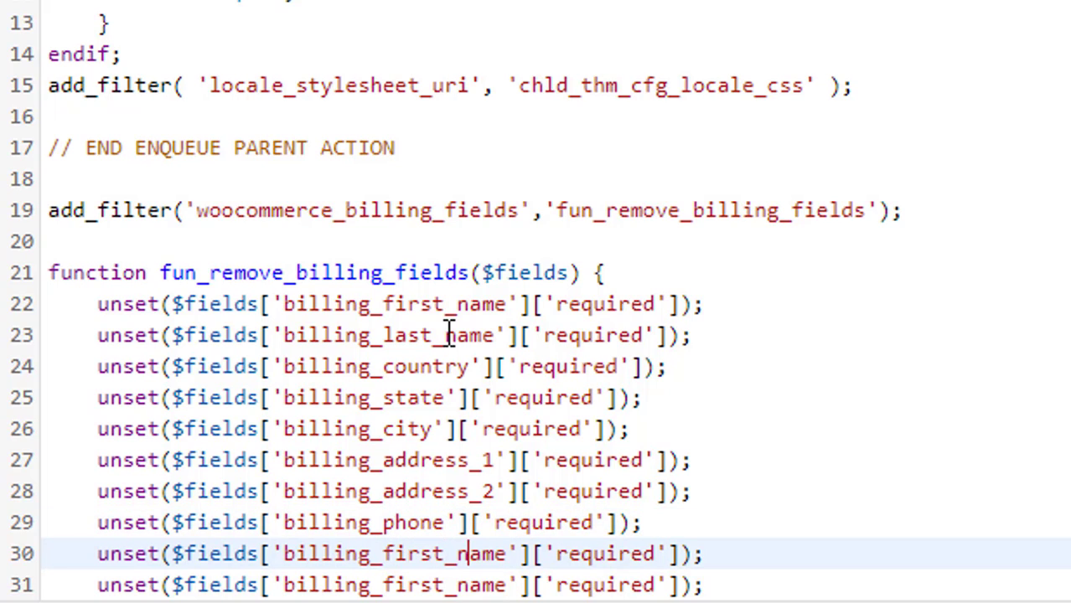
key(Right)
key(BackSpace)
key(BackSpace)
key(BackSpace)
key(BackSpace)
key(BackSpace)
key(BackSpace)
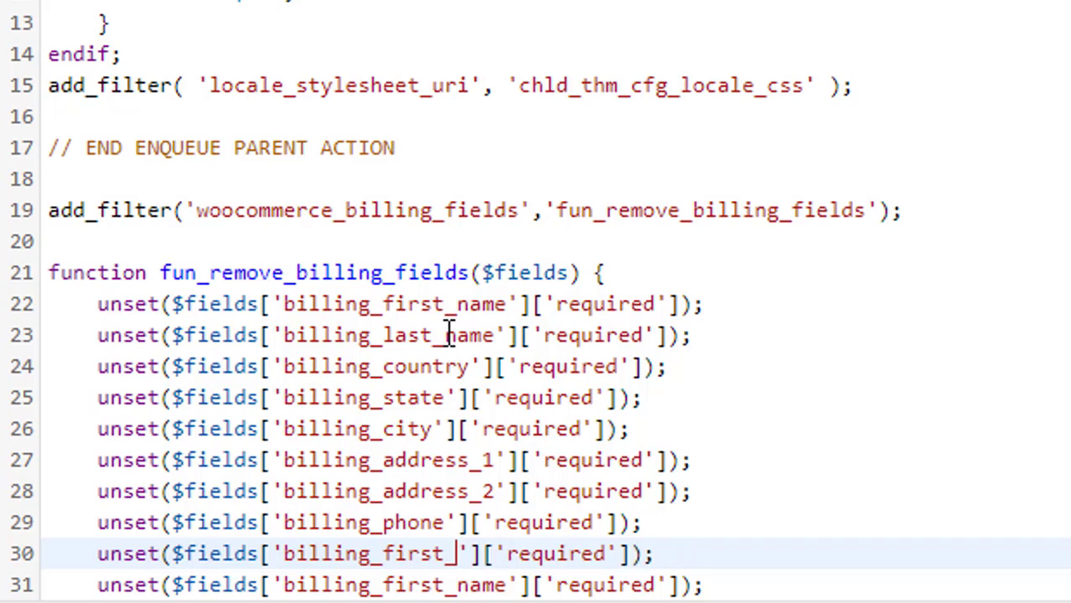
key(BackSpace)
key(BackSpace)
key(BackSpace)
key(BackSpace)
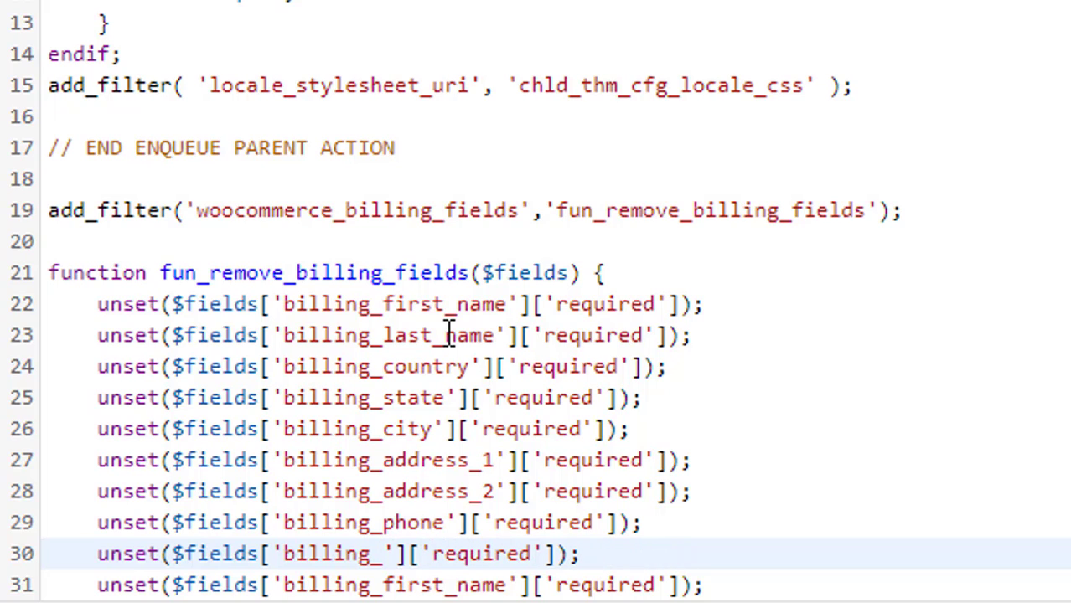
text(postcode)
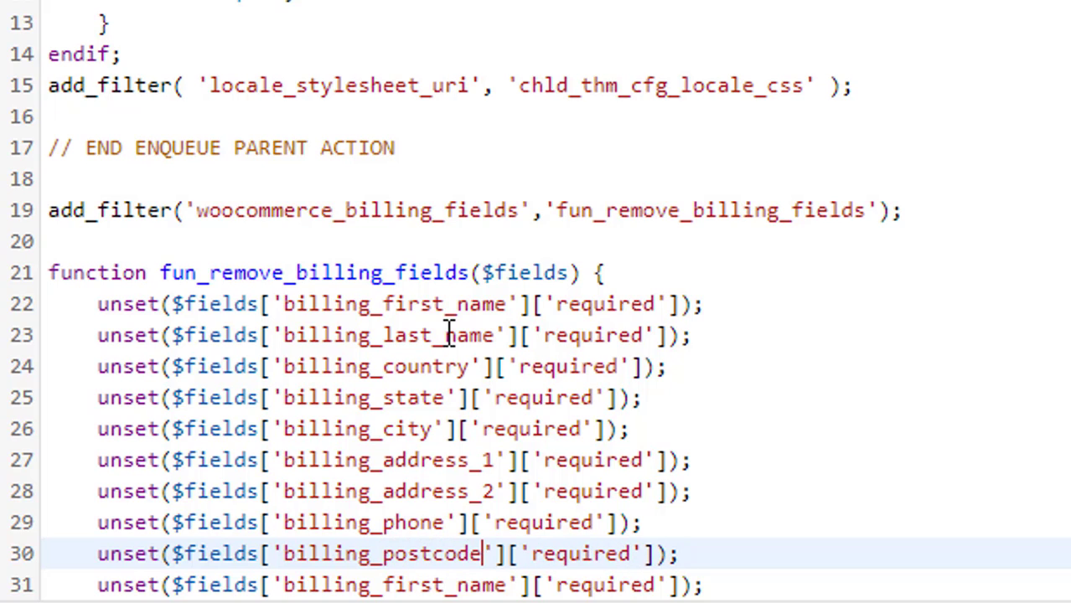
key(Down)
key(Right)
key(Right)
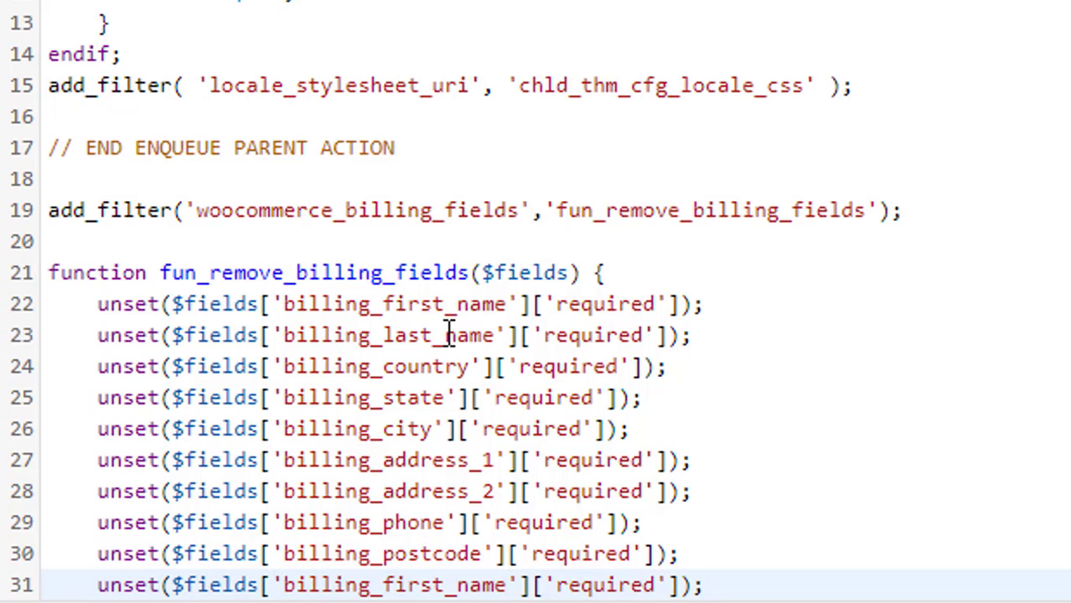
key(BackSpace)
key(BackSpace)
key(BackSpace)
key(BackSpace)
key(BackSpace)
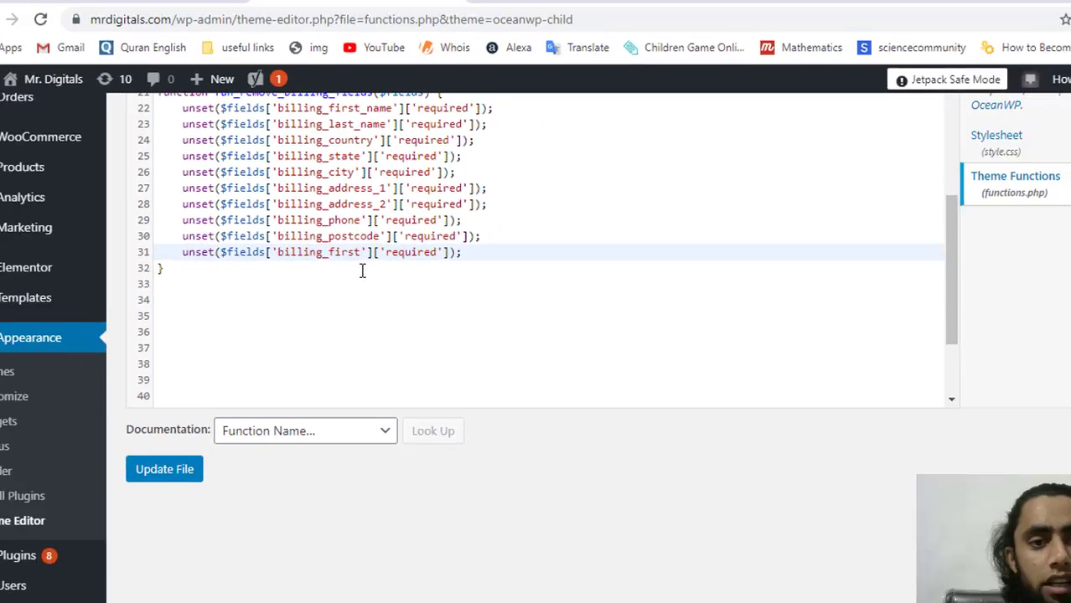
key(alt+Tab)
click(351, 260)
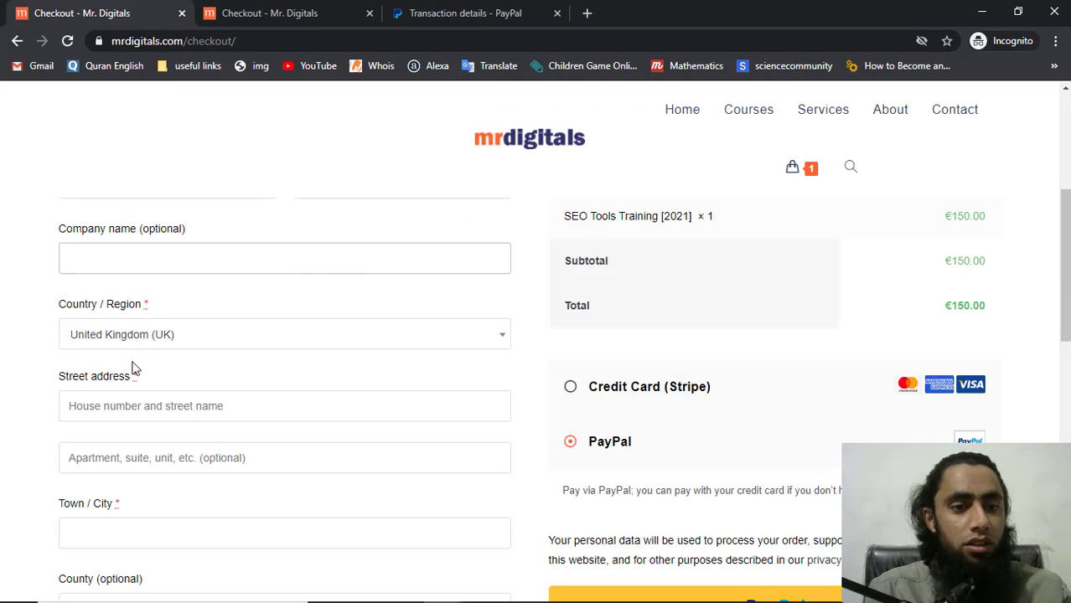
scroll(132, 366, down, 1)
scroll(131, 367, down, 5)
scroll(132, 367, up, 2)
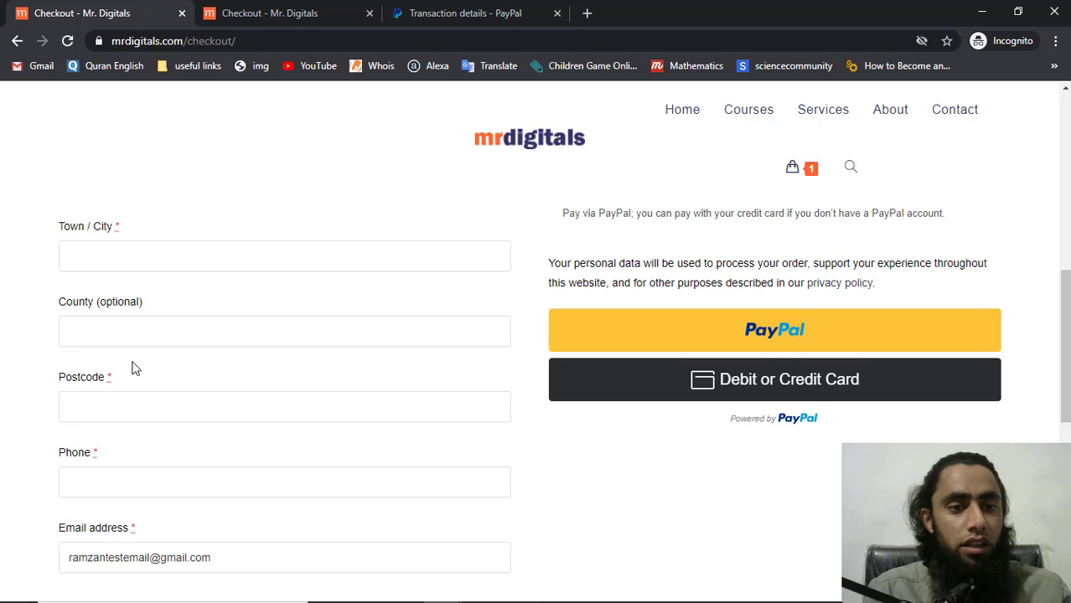
scroll(132, 366, down, 3)
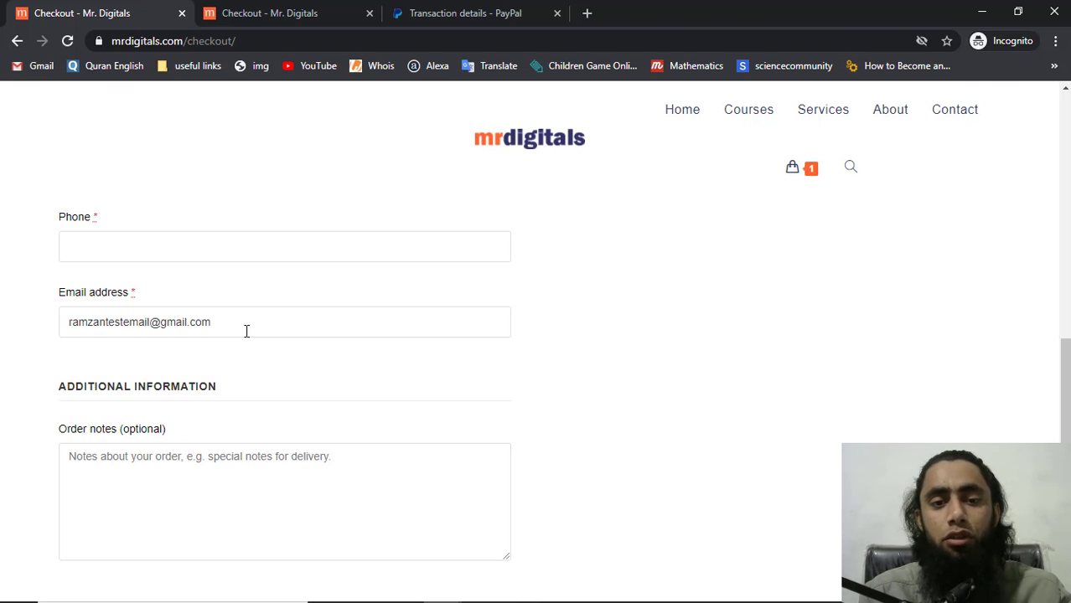
key(alt+Tab)
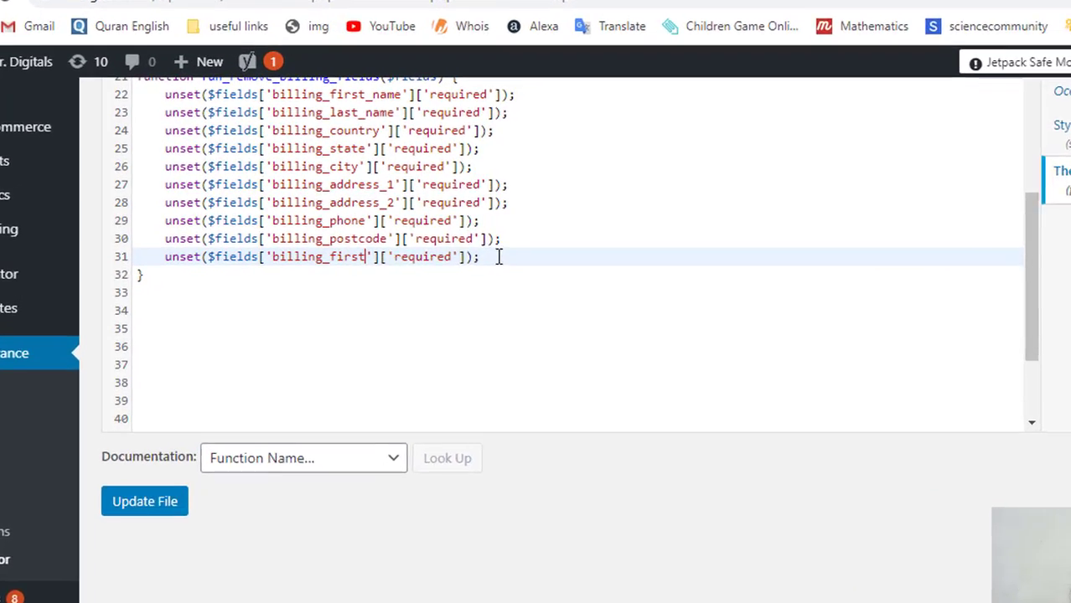
Delete leftover line 31, add return $fields; after the postcode line, and save functions.php
key(ctrl+d)
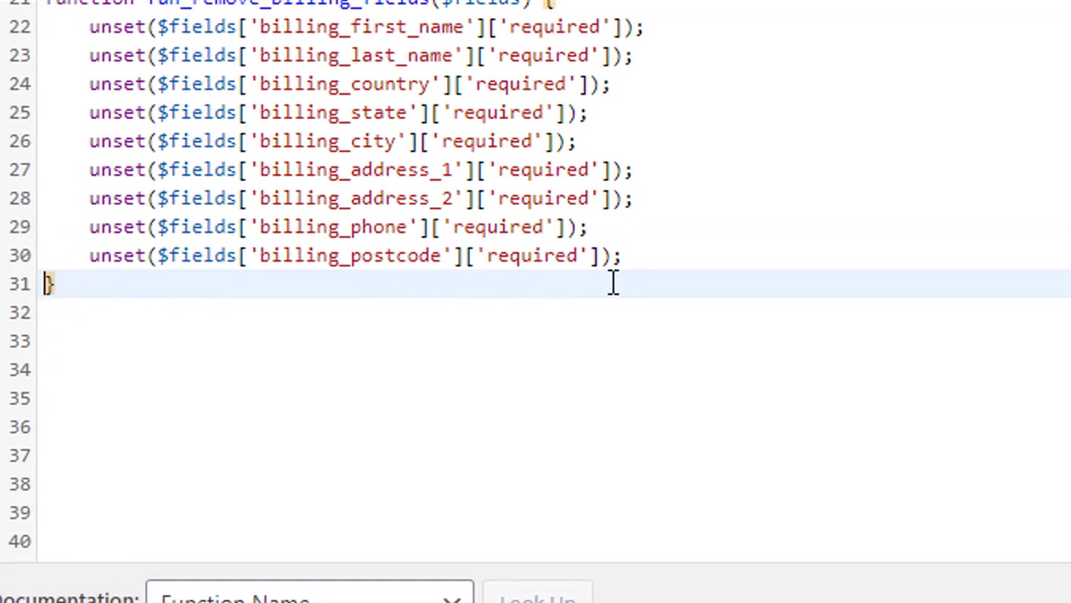
click(656, 255)
scroll(656, 254, up, 1)
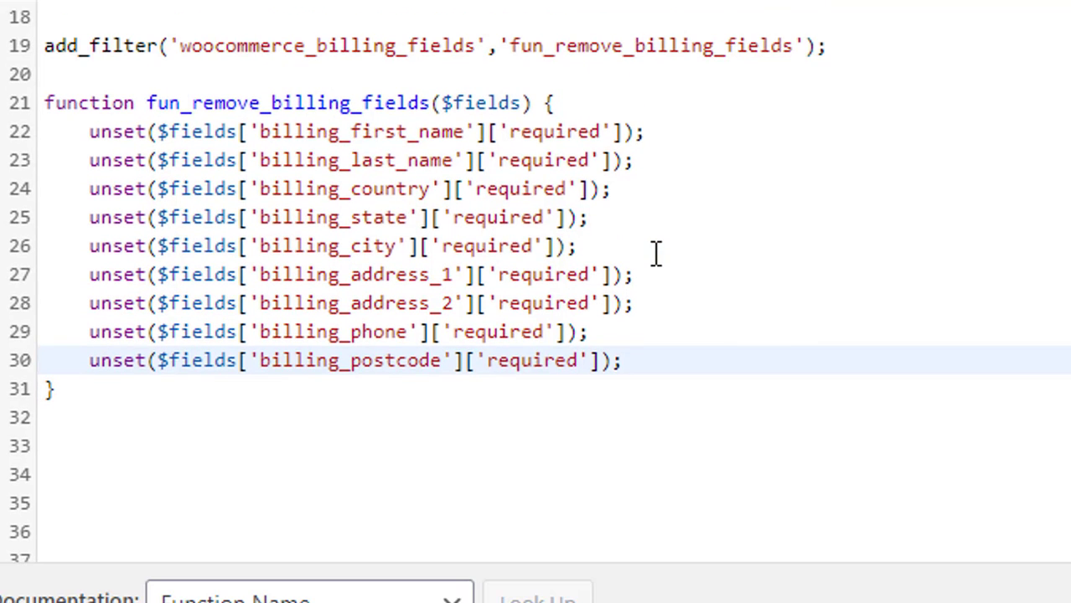
key(Return)
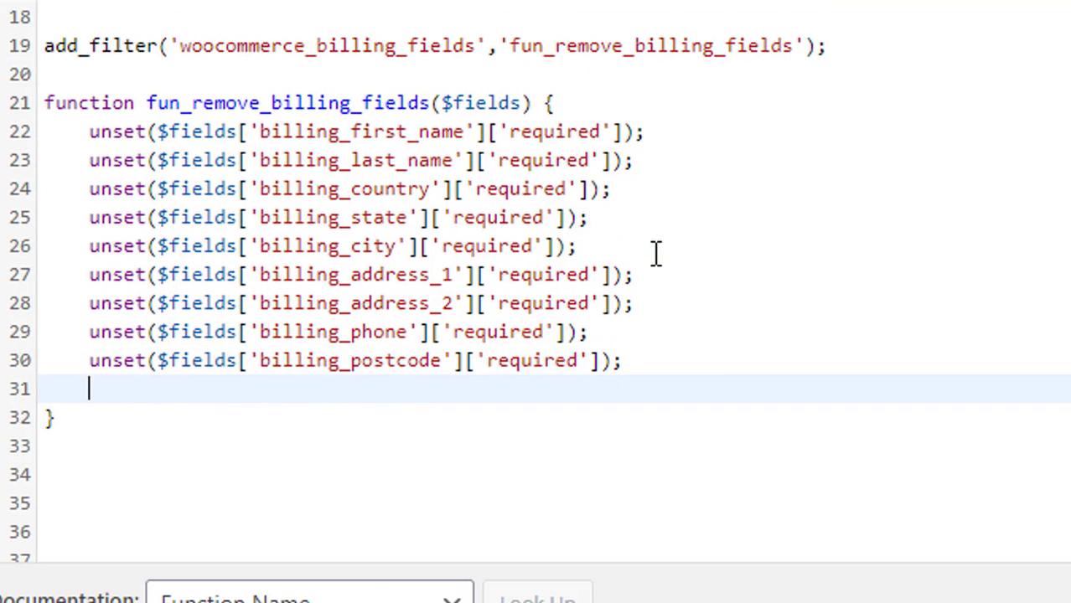
text(return )
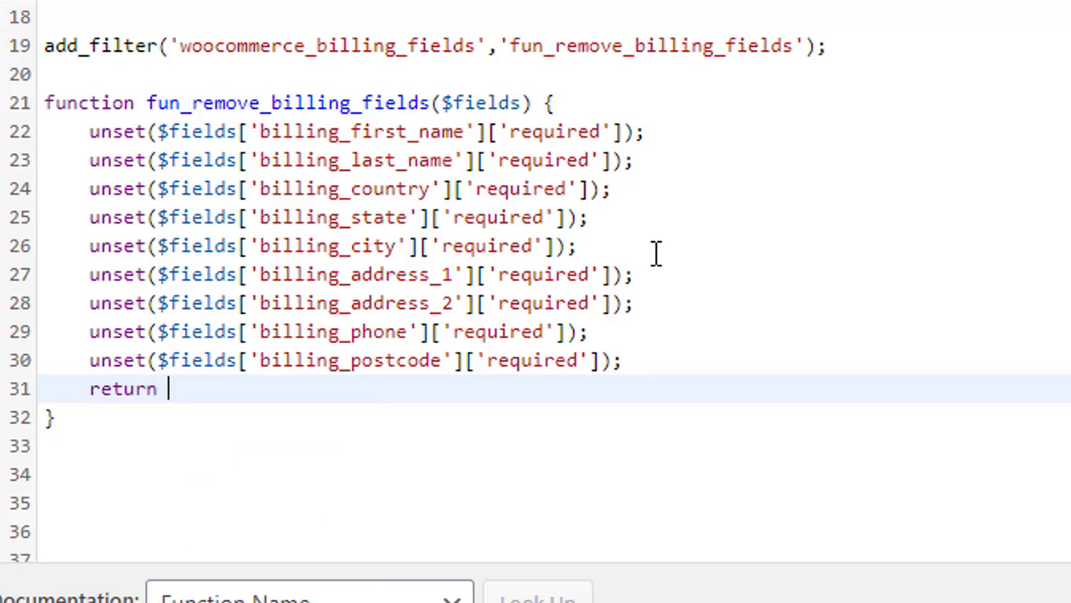
text($fields)
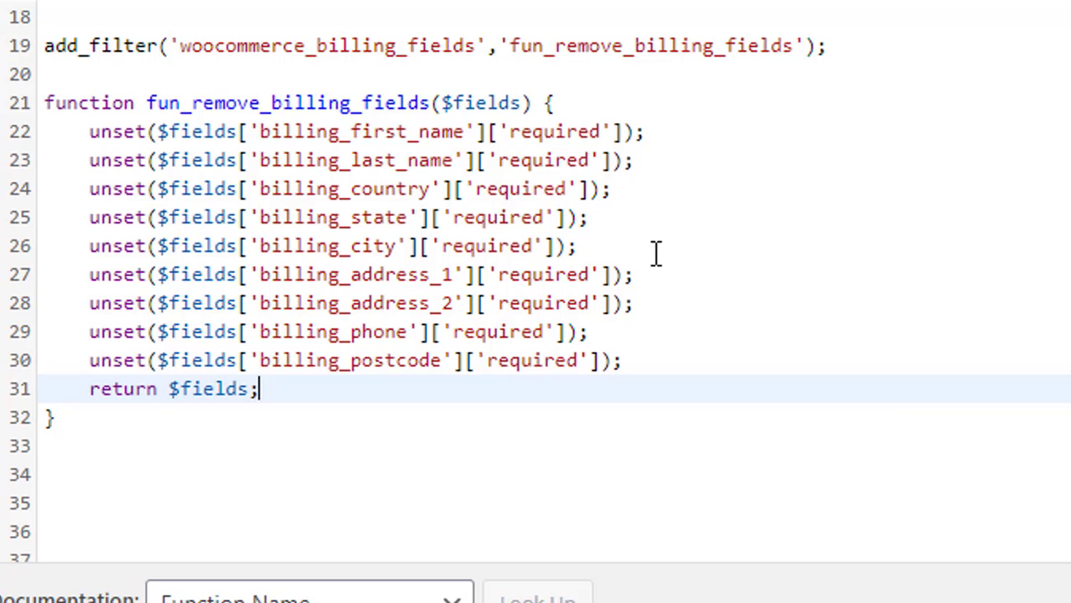
text(;)
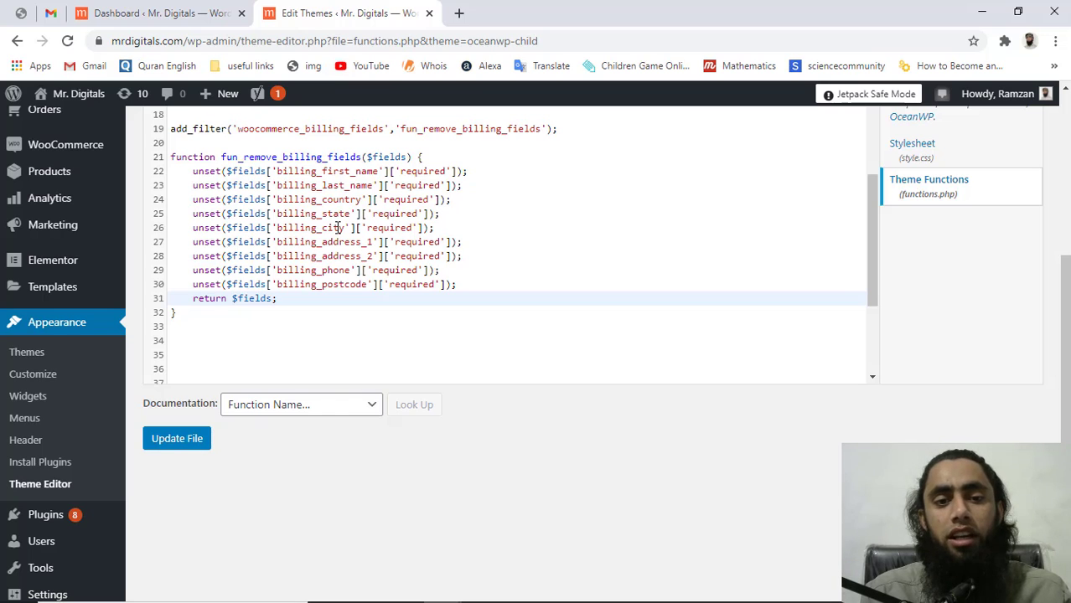
click(180, 440)
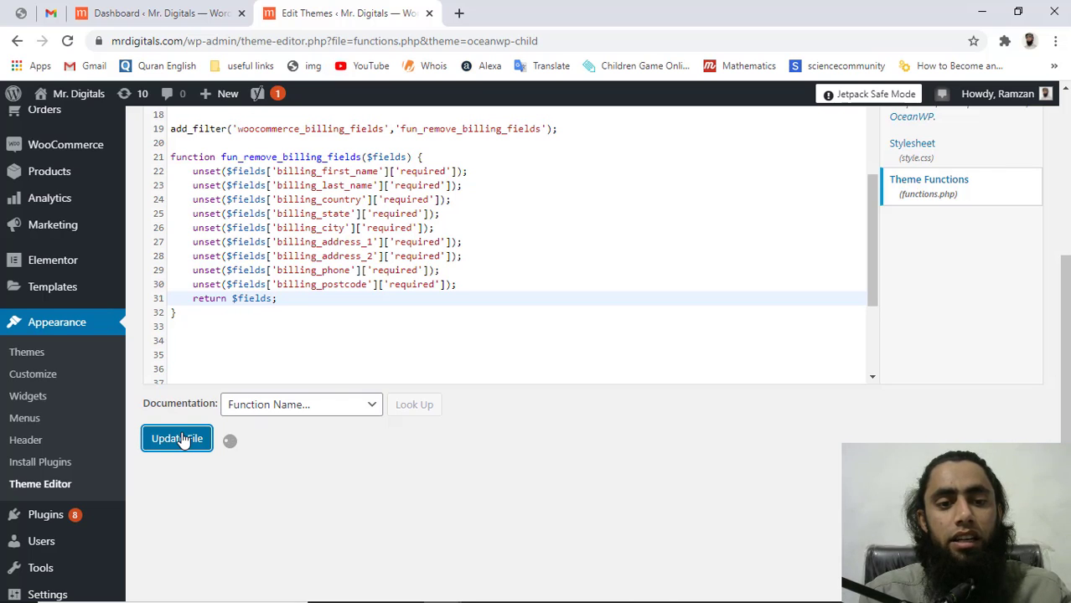
key(alt+Tab)
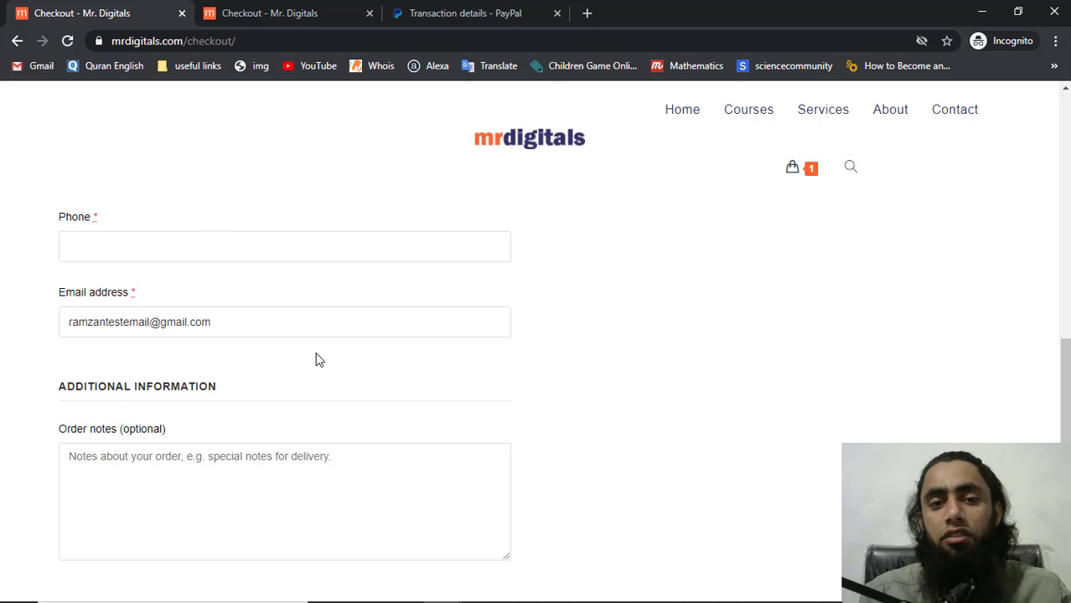
Inspect the First name field and select the woocommerce-billing-fields__field-wrapper class name for copying
scroll(373, 411, up, 9)
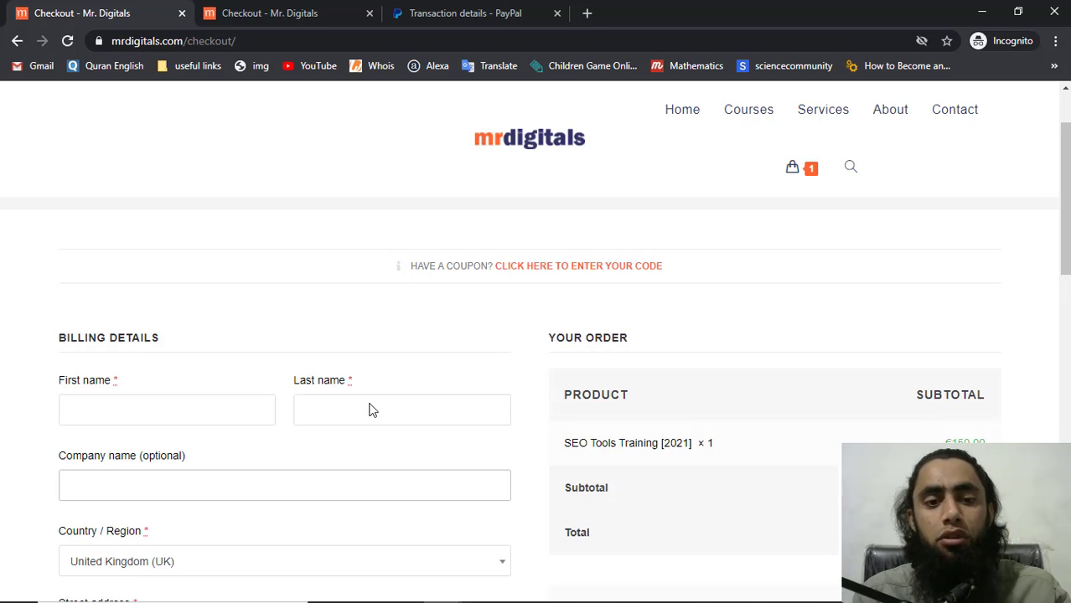
scroll(370, 409, down, 3)
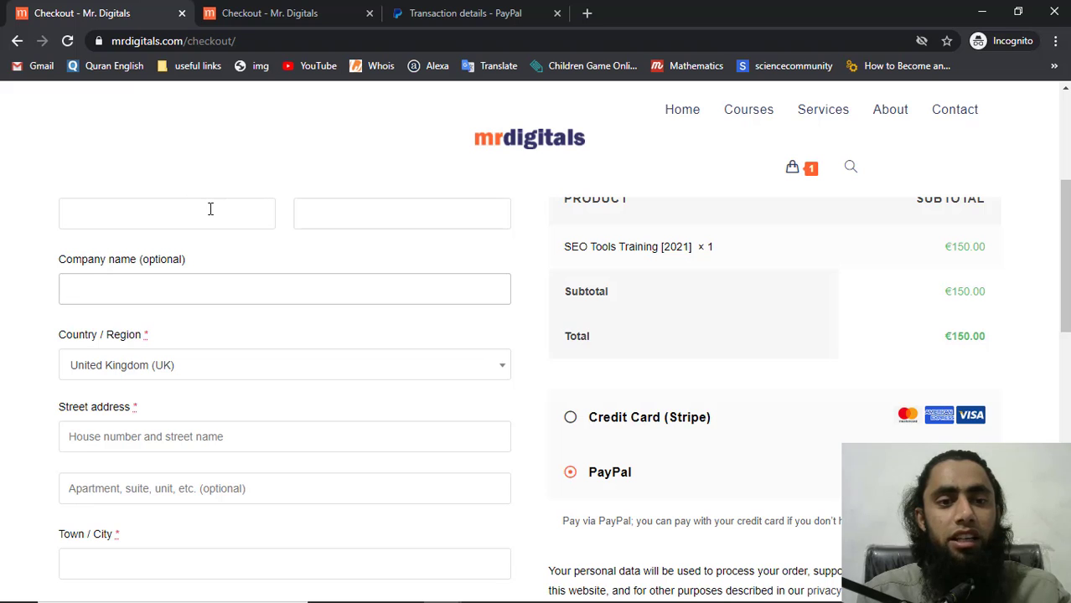
right_click(210, 208)
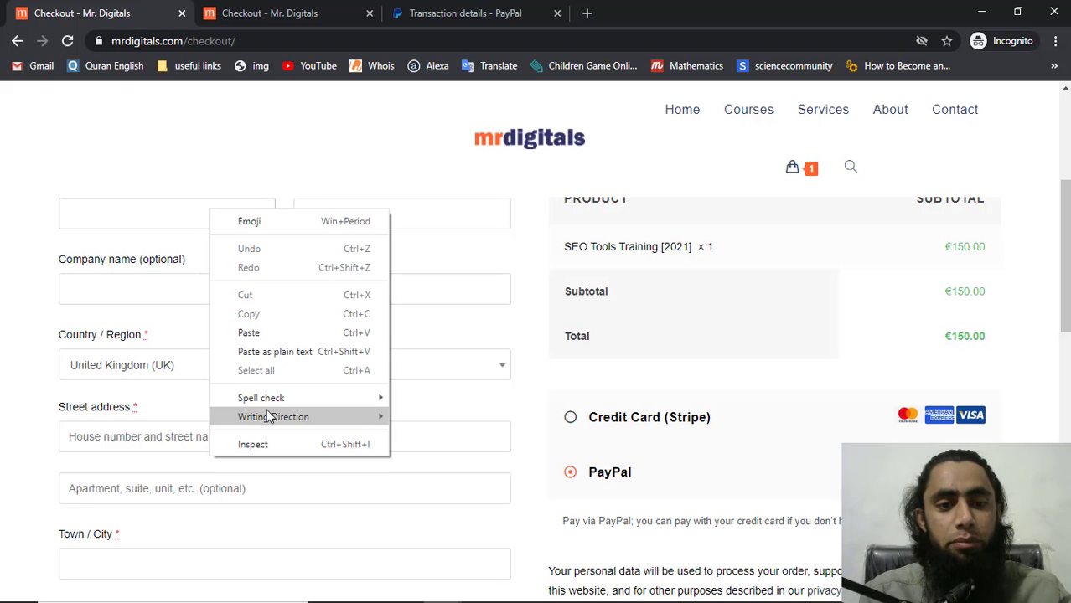
click(262, 444)
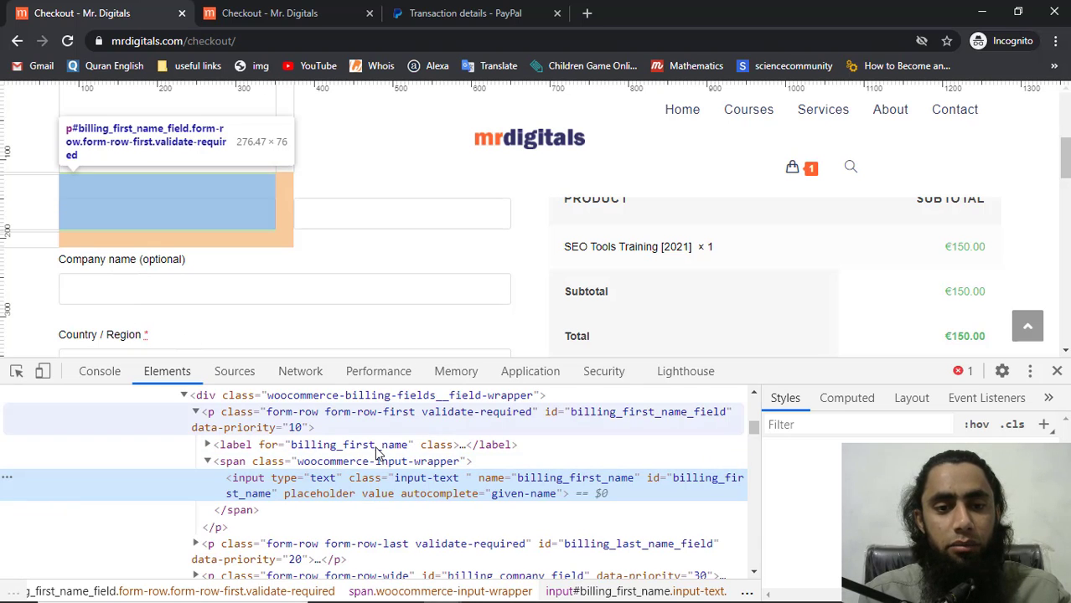
scroll(378, 452, up, 3)
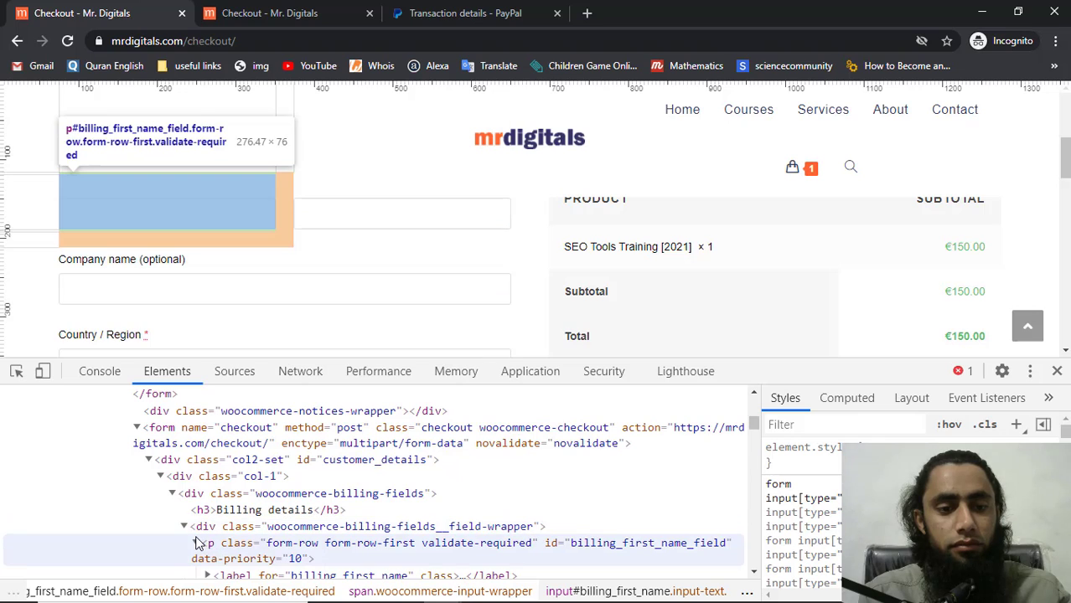
click(197, 543)
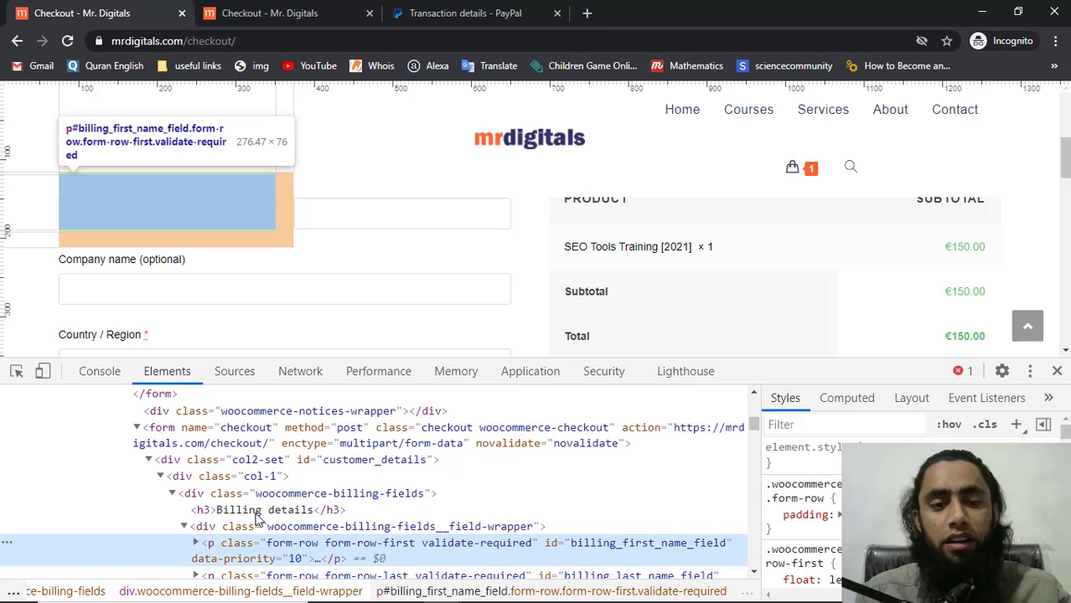
click(312, 530)
double_click(311, 529)
key(ctrl+c)
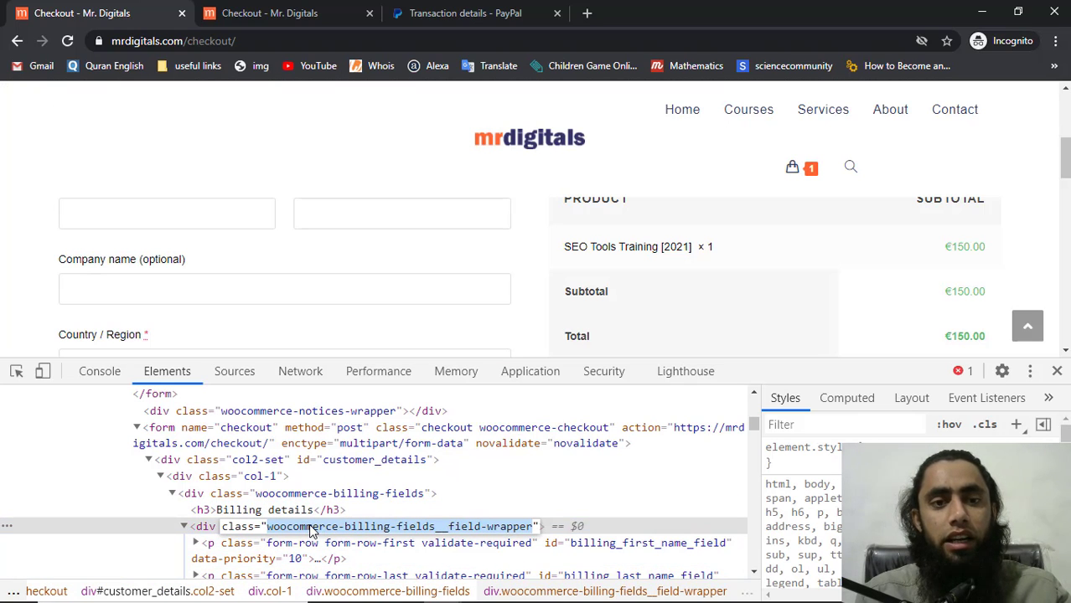
key(alt+Tab)
From the Dashboard, open Appearance > Customize in a new tab and go to Custom CSS/JS
click(155, 12)
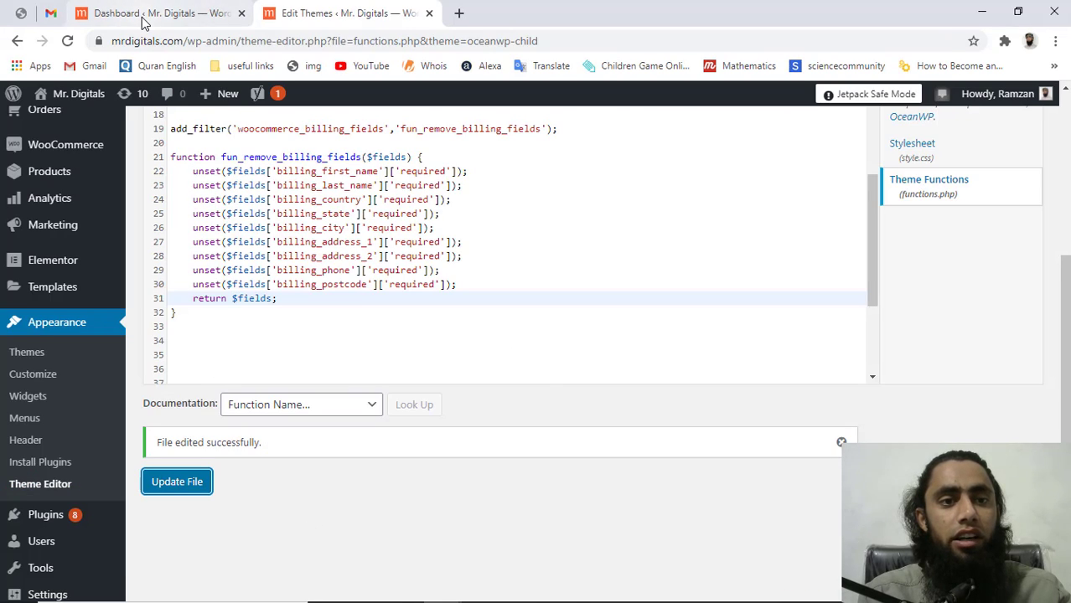
mouse_move(72, 448)
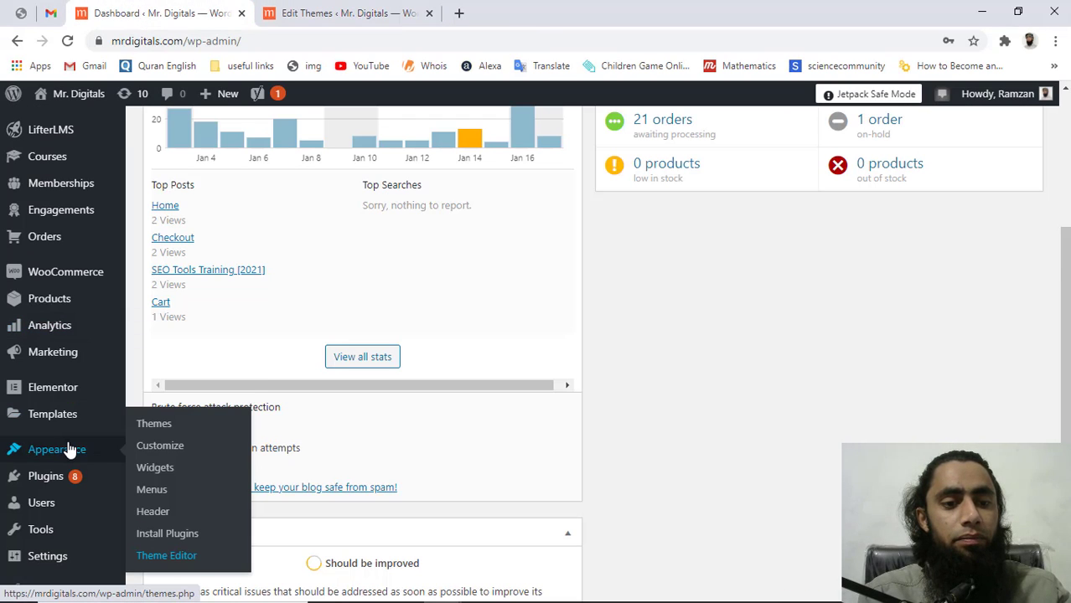
middle_click(172, 450)
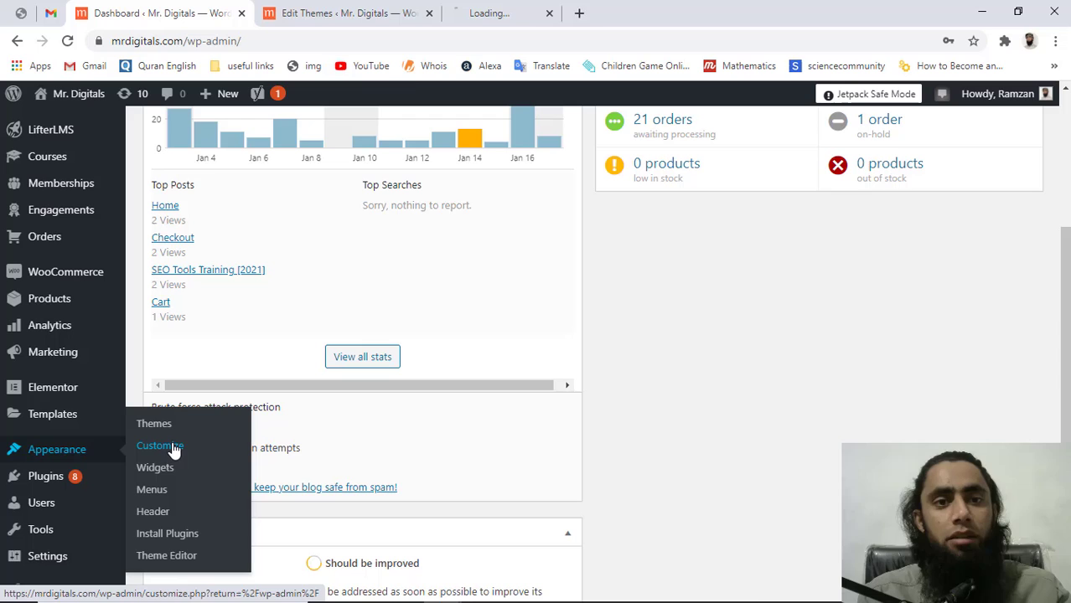
click(526, 9)
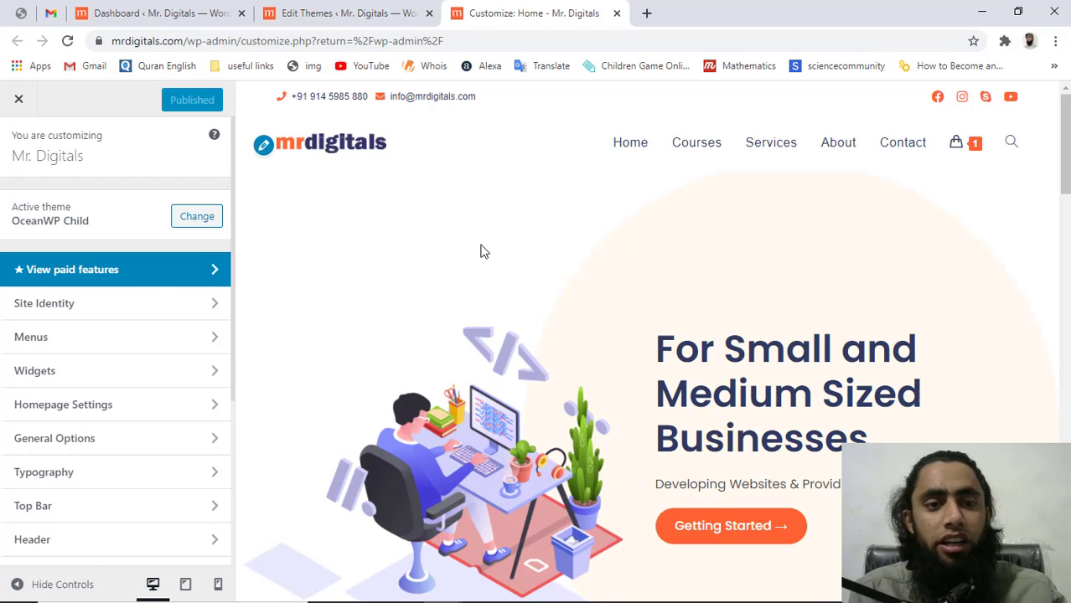
scroll(139, 290, down, 3)
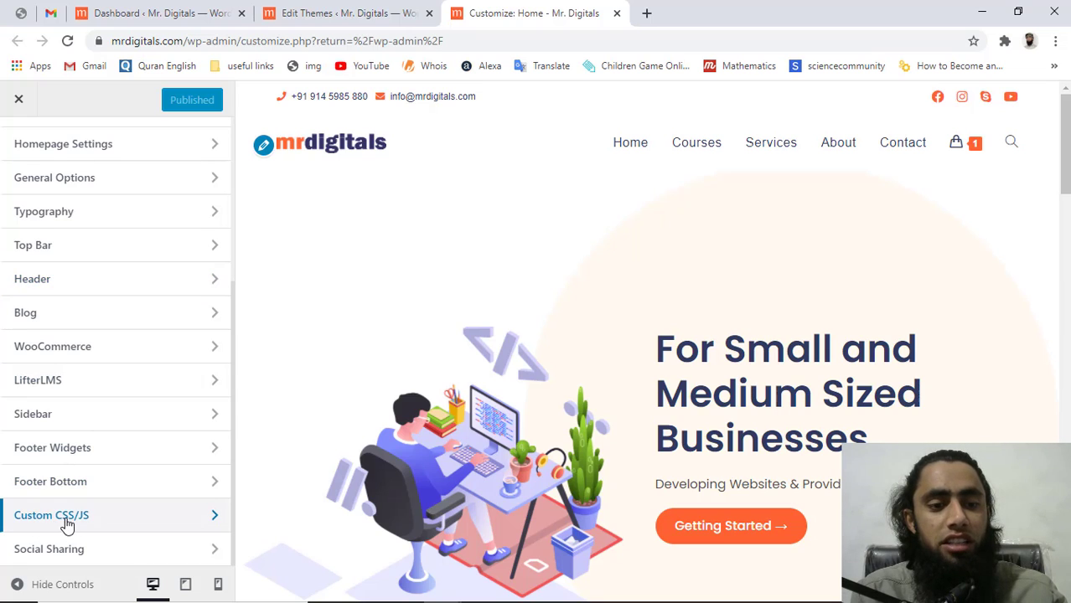
click(68, 525)
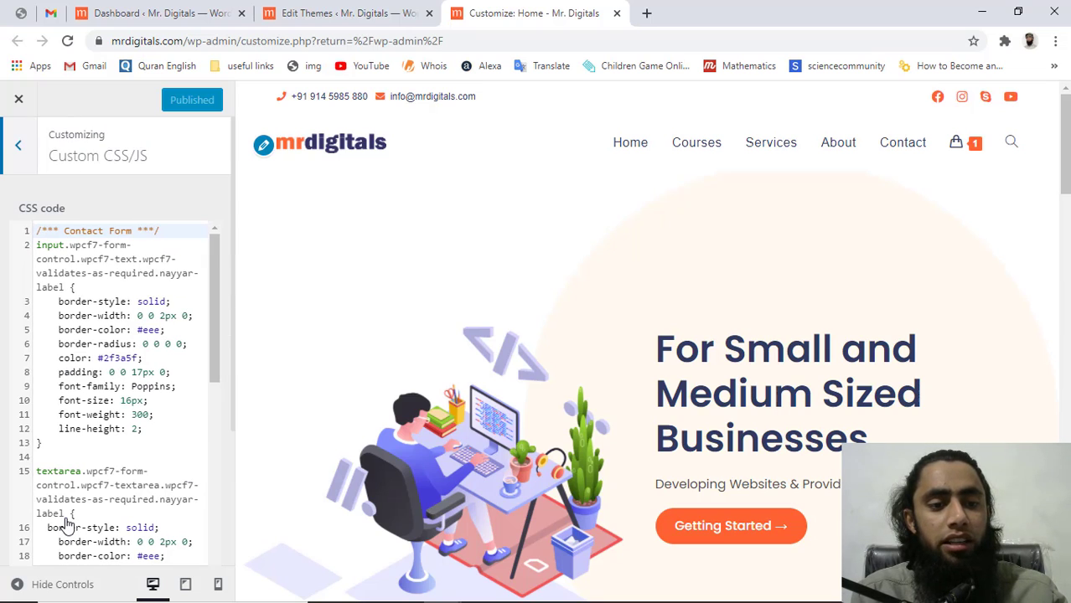
On line 44, add .woocommerce-billing-fields__field-wrapper p { display:none !important; }
click(66, 514)
scroll(66, 514, down, 6)
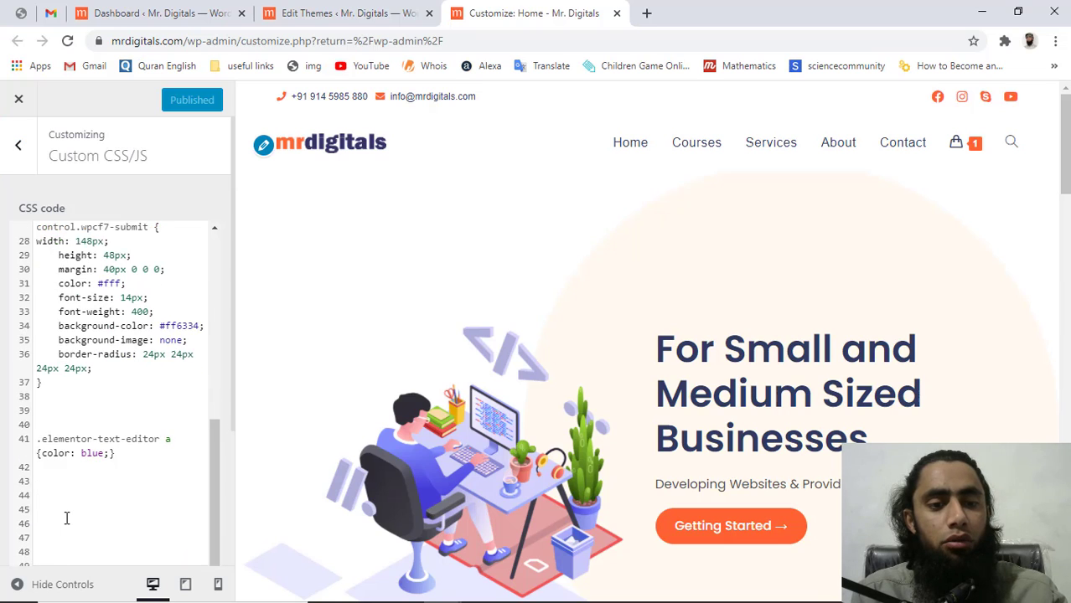
click(47, 457)
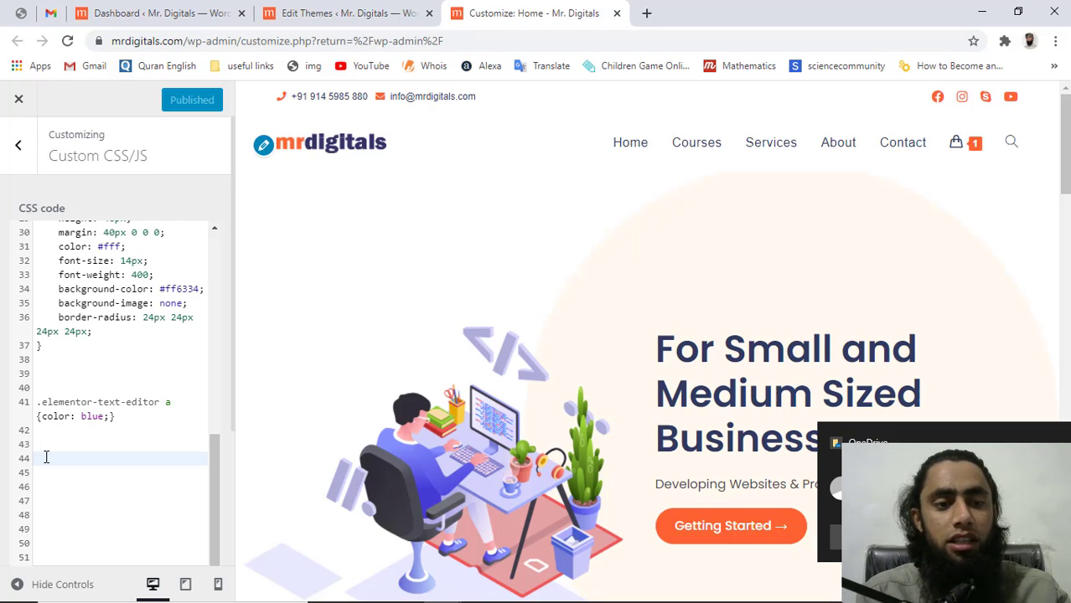
text(.)
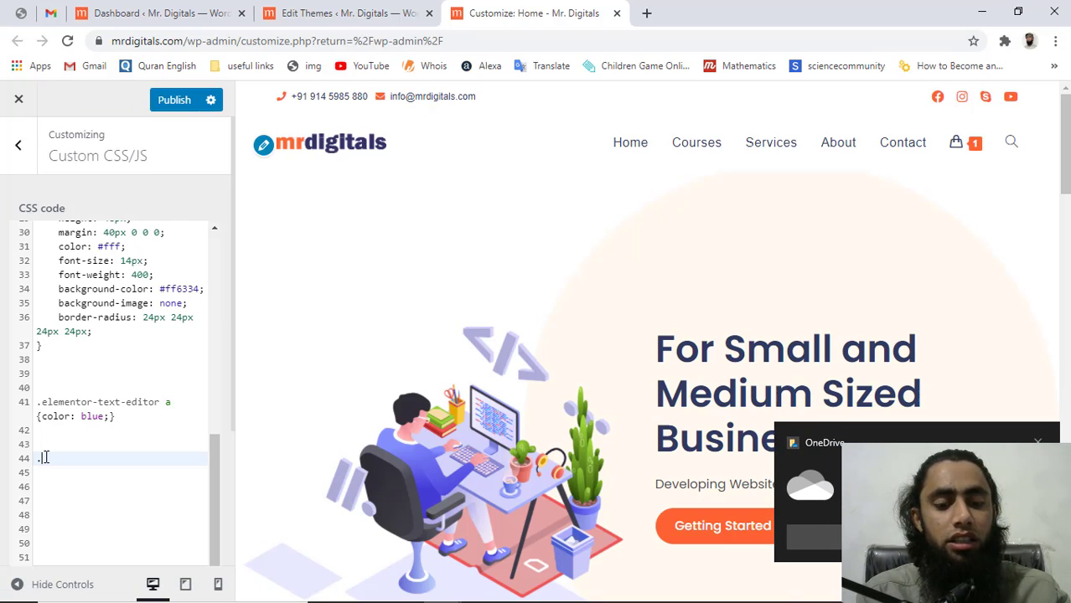
key(ctrl+v)
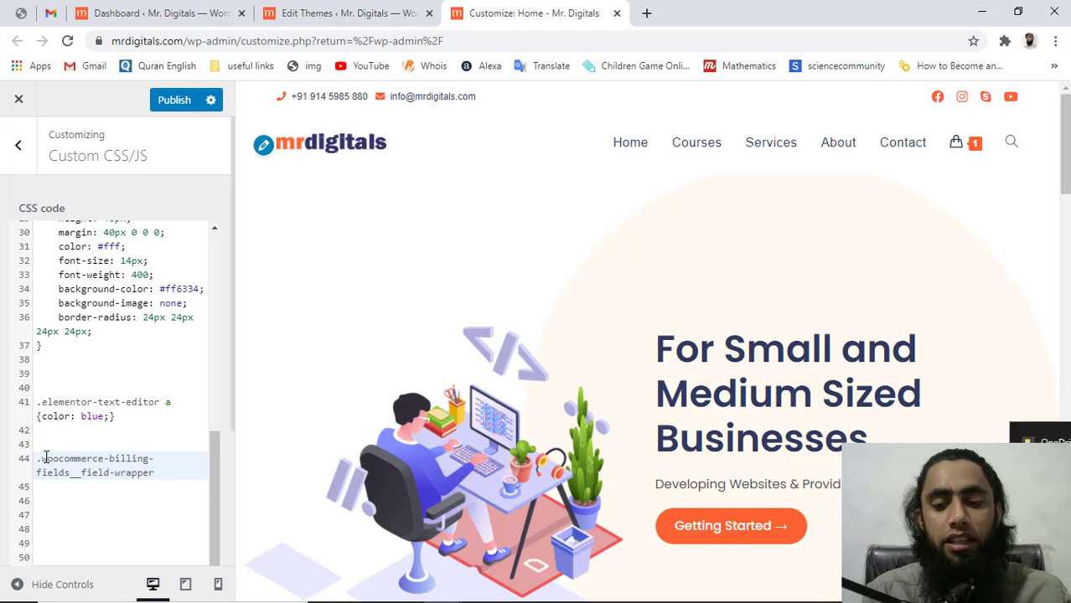
text(p)
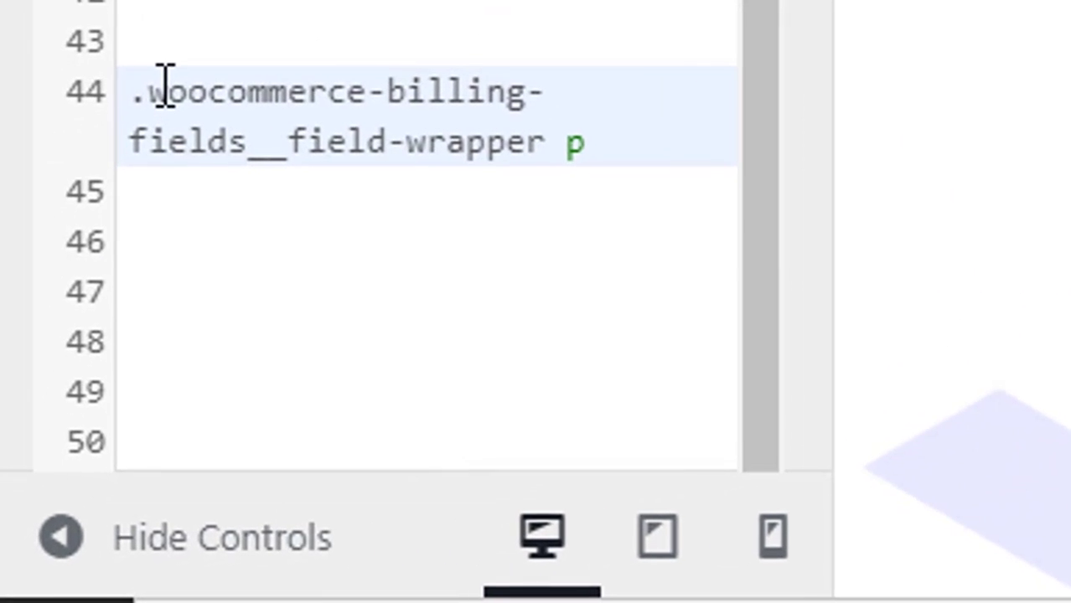
text( {)
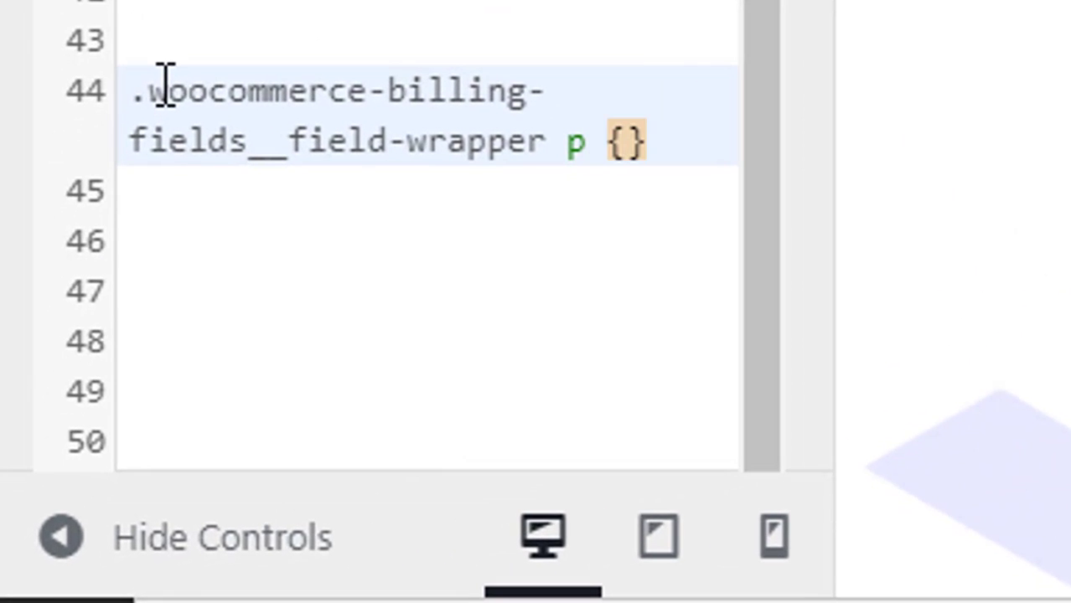
key(Return)
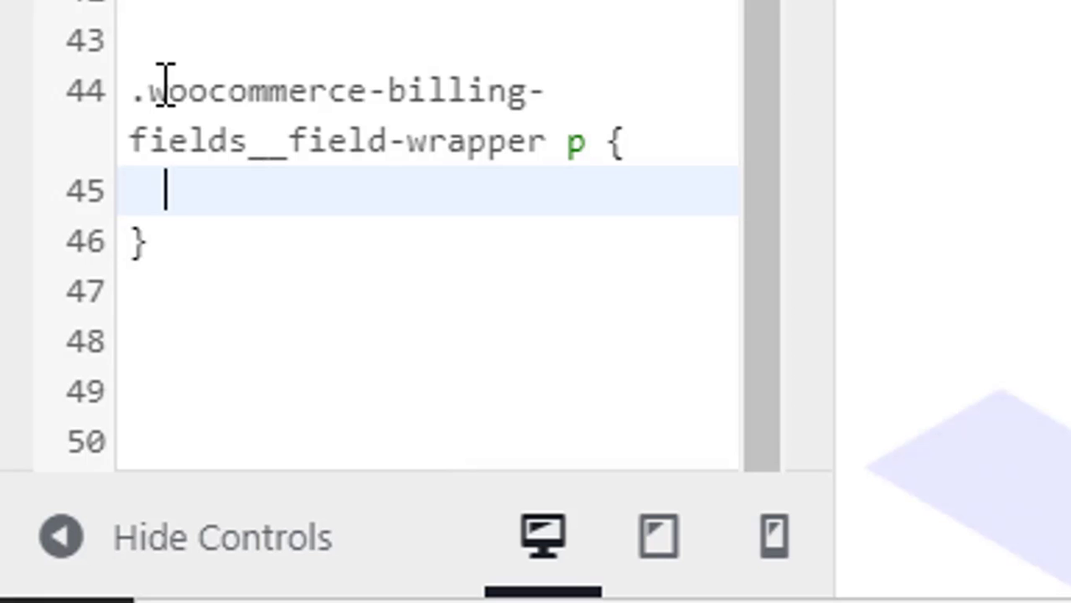
text(dis)
key(Return)
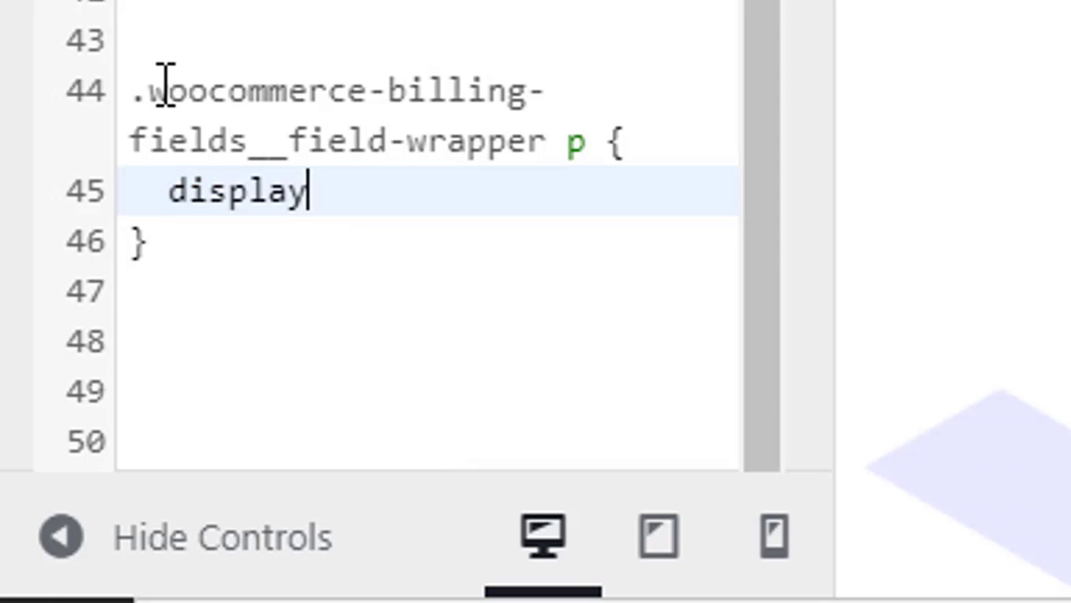
text(:none )
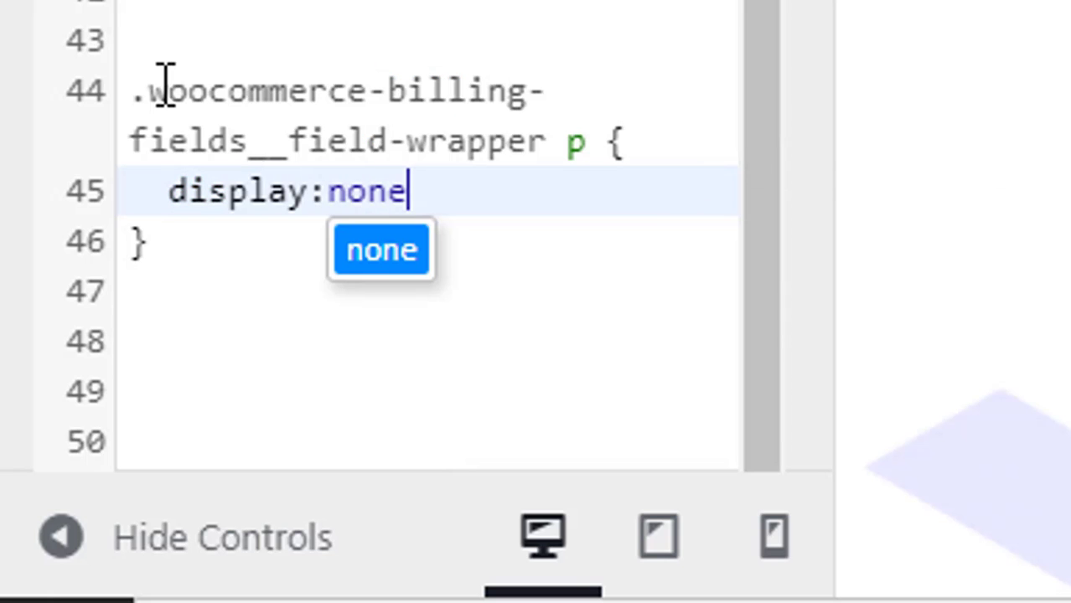
text(!im)
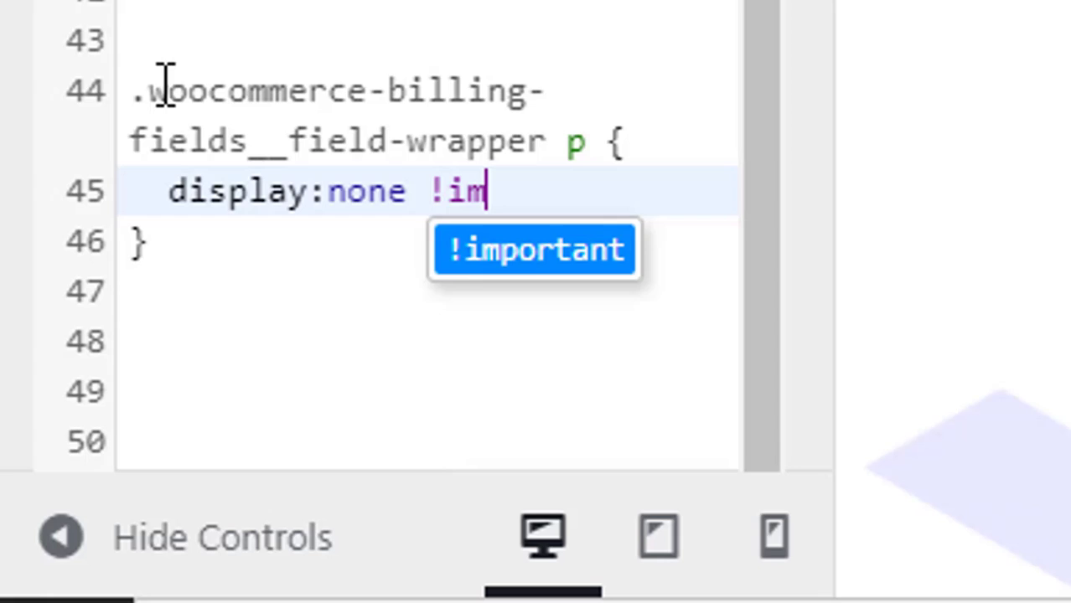
key(Return)
text(;)
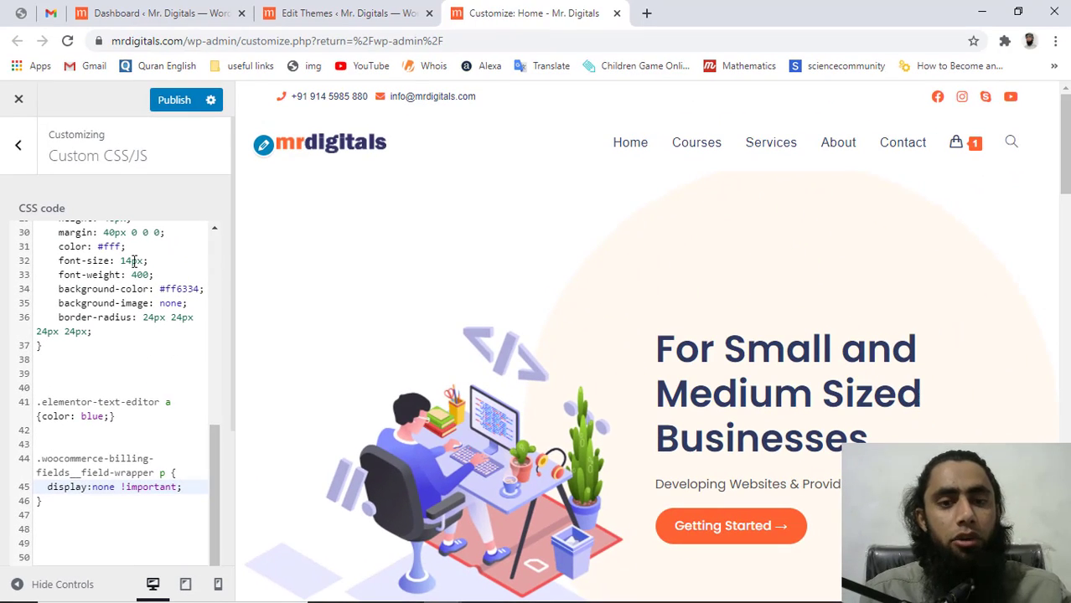
key(alt+Tab)
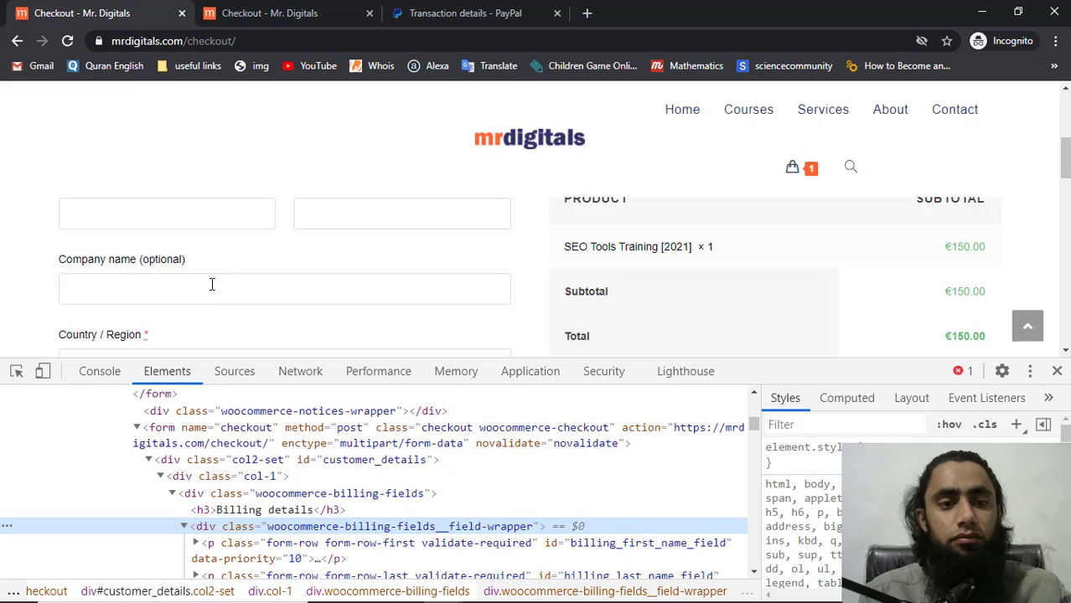
Scroll to the Email address field and select its id billing_email_field in the inspector
scroll(194, 310, down, 2)
scroll(193, 310, down, 5)
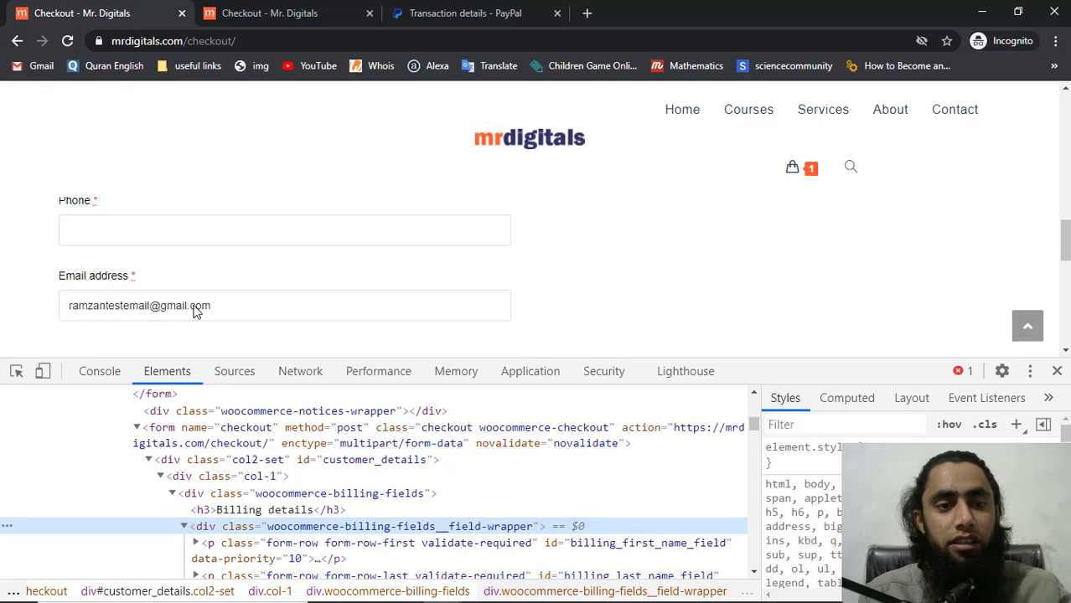
scroll(209, 486, down, 5)
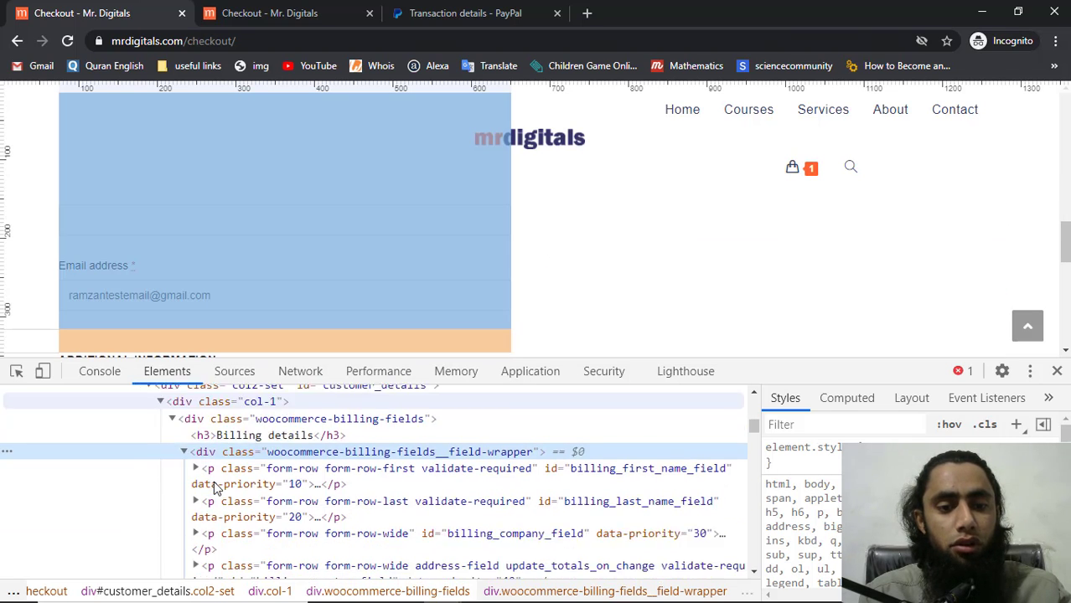
scroll(213, 486, down, 5)
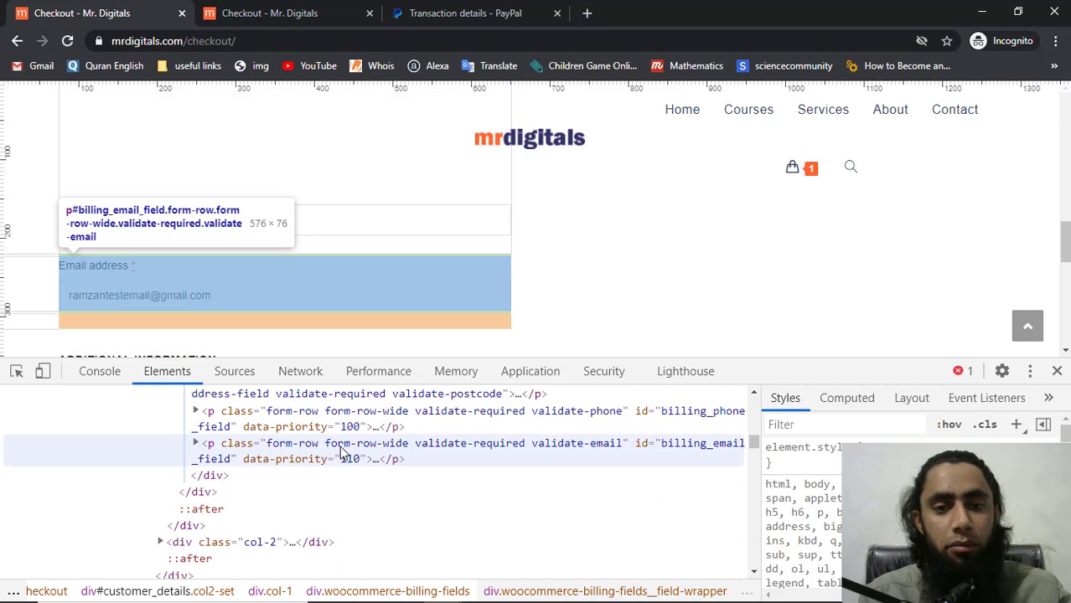
double_click(688, 450)
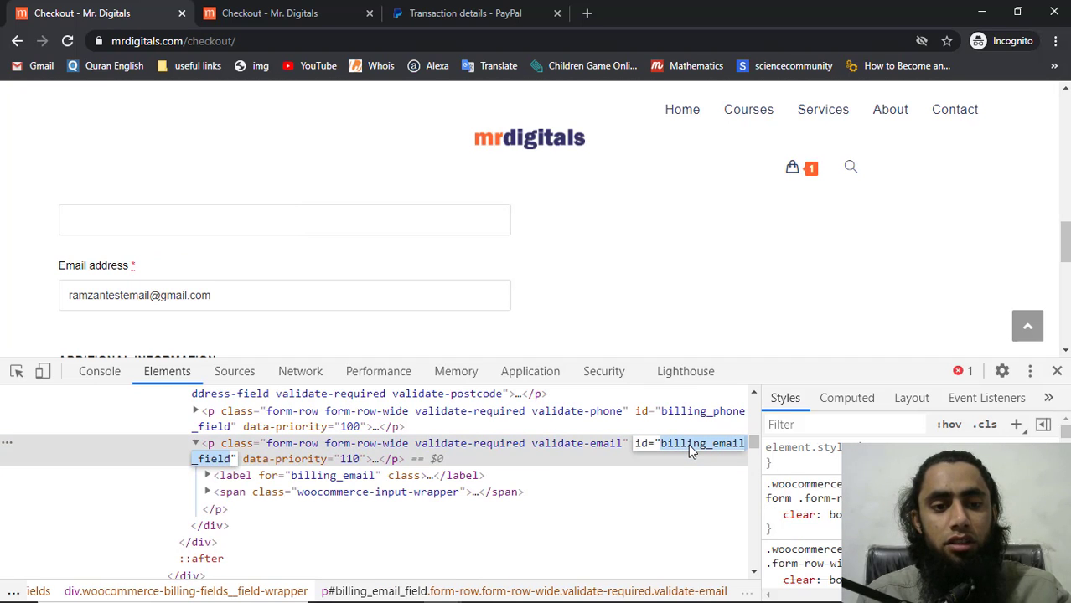
key(alt+Tab)
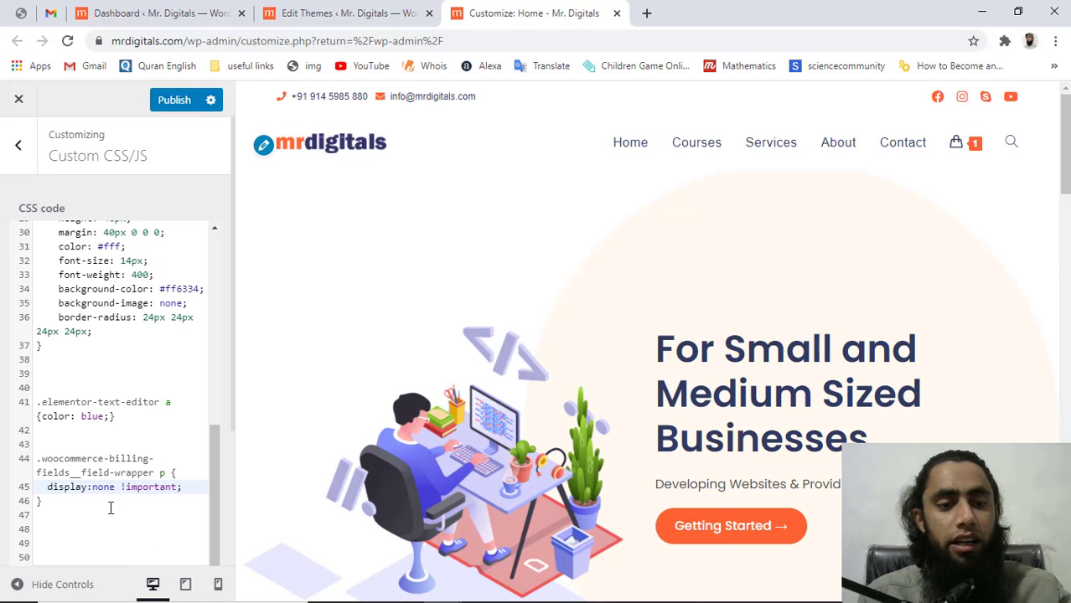
Start a new rule with selector .woocommerce-billing-fields__field-wrapper #billing_email_field {
click(110, 508)
key(Return)
key(Return)
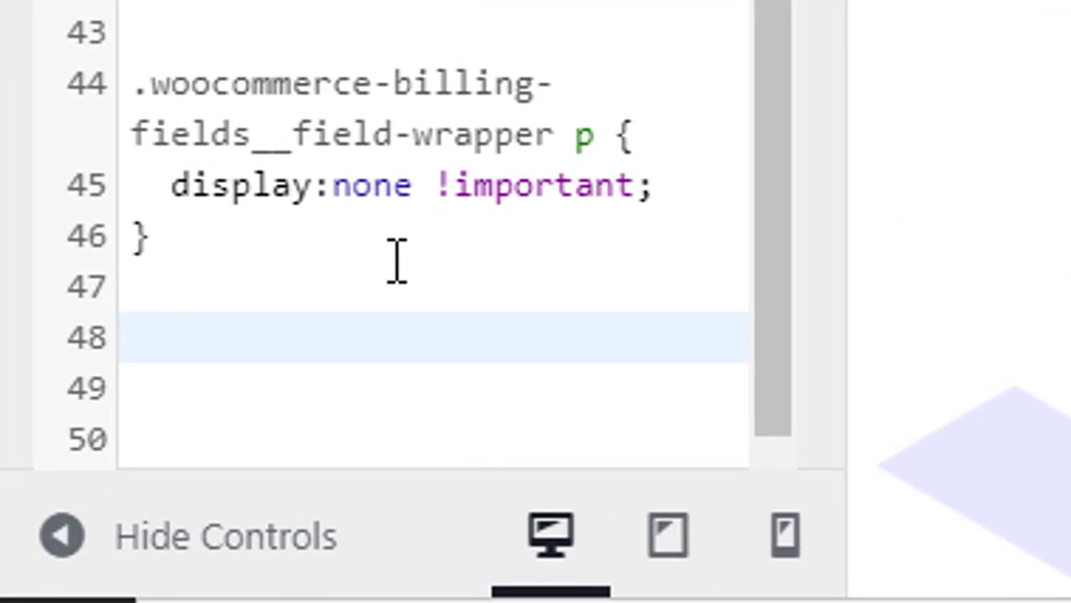
text(#billing_email_field)
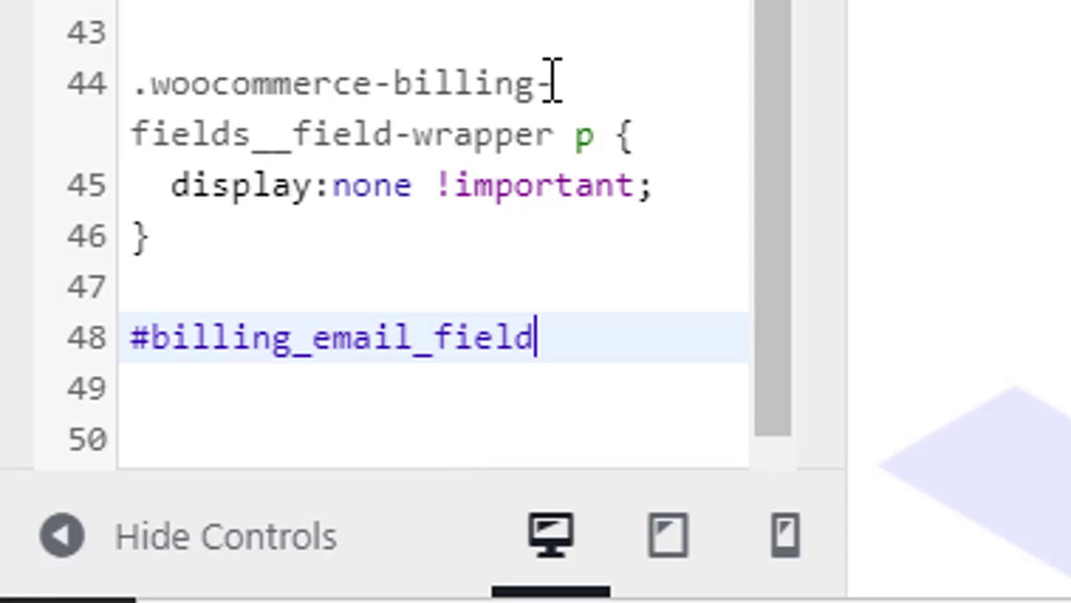
drag(555, 134, 117, 90)
key(ctrl+c)
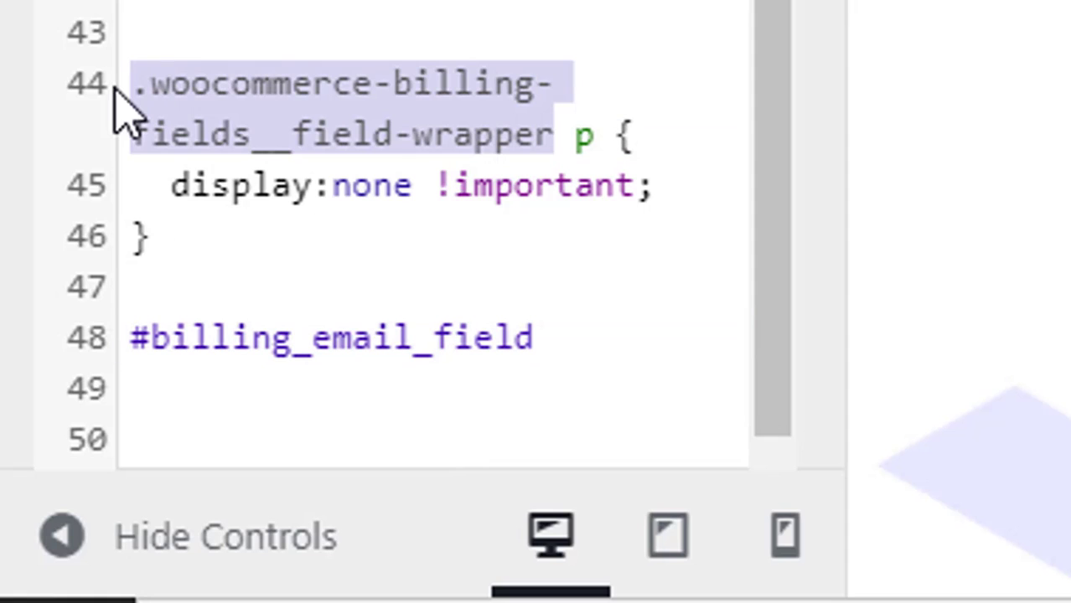
click(133, 339)
key(ctrl+v)
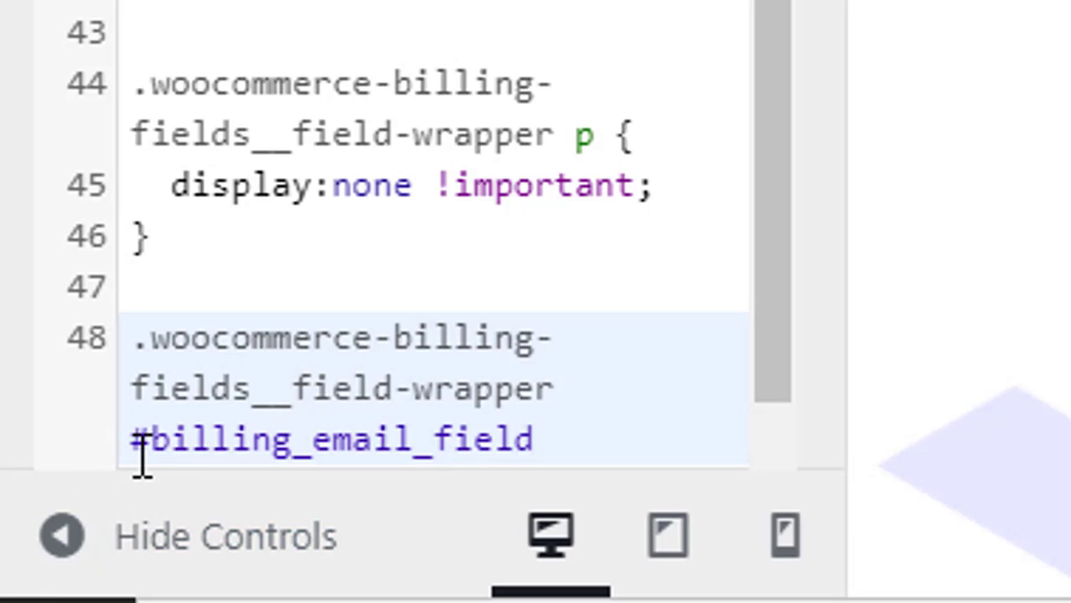
click(553, 438)
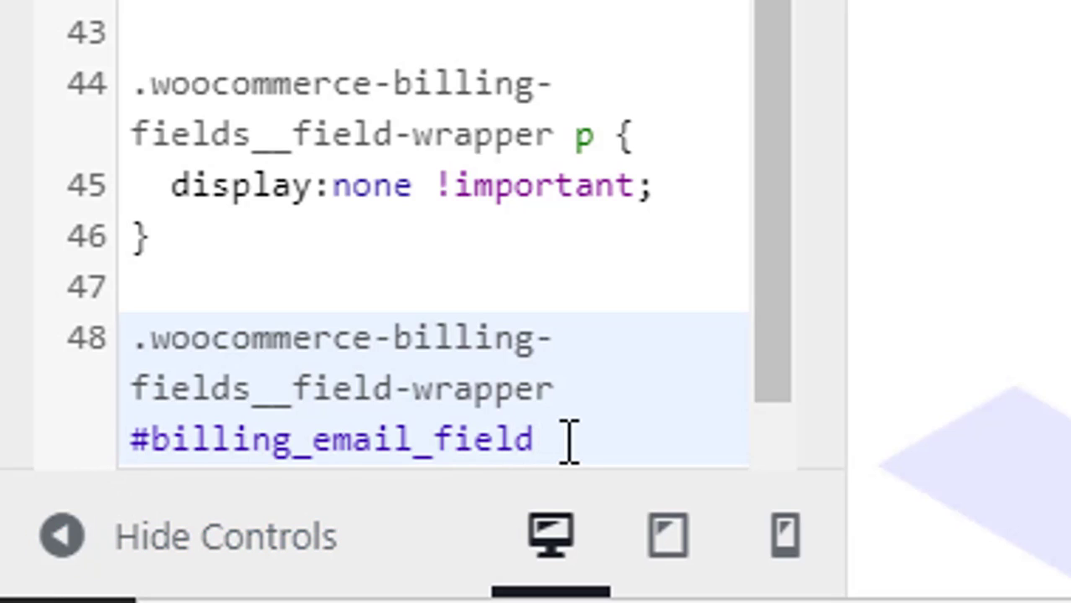
text({)
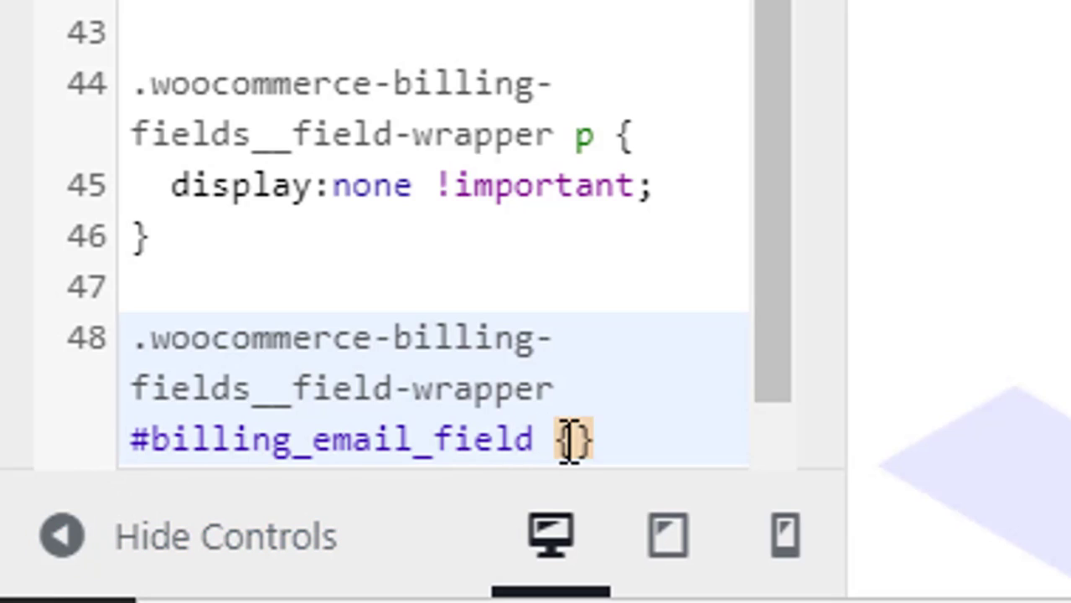
key(Return)
Give the rule display: block !important; and publish the Custom CSS
scroll(569, 440, down, 5)
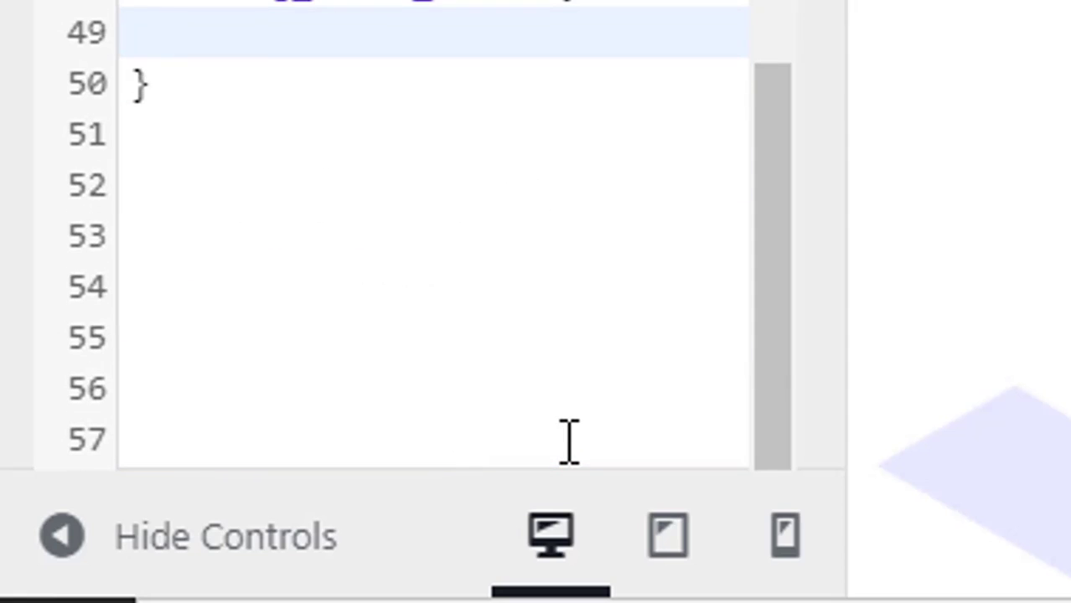
text(dis)
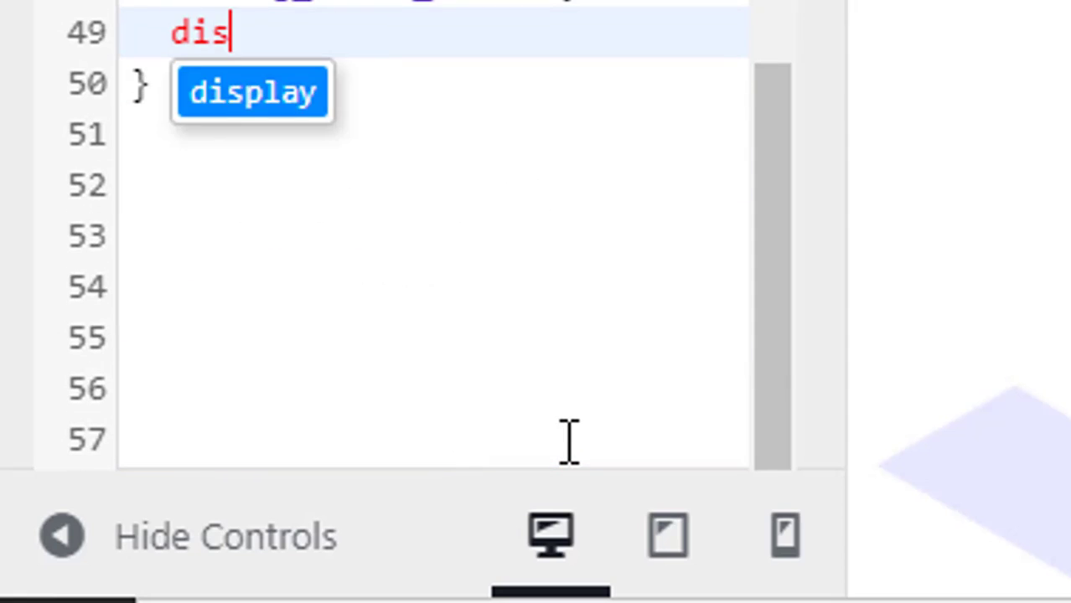
text(play: blo)
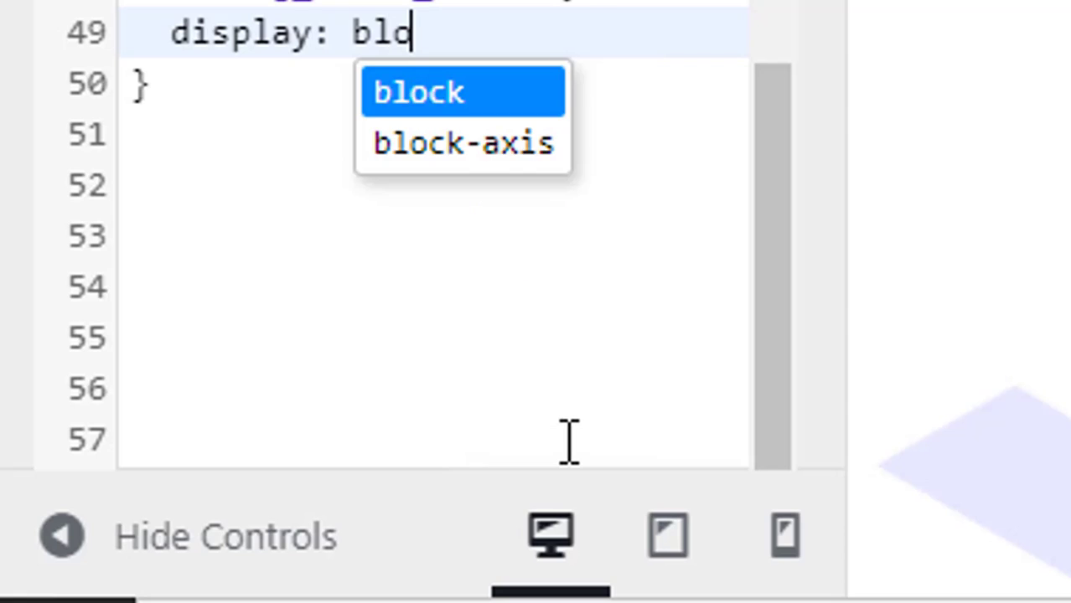
text(ck:)
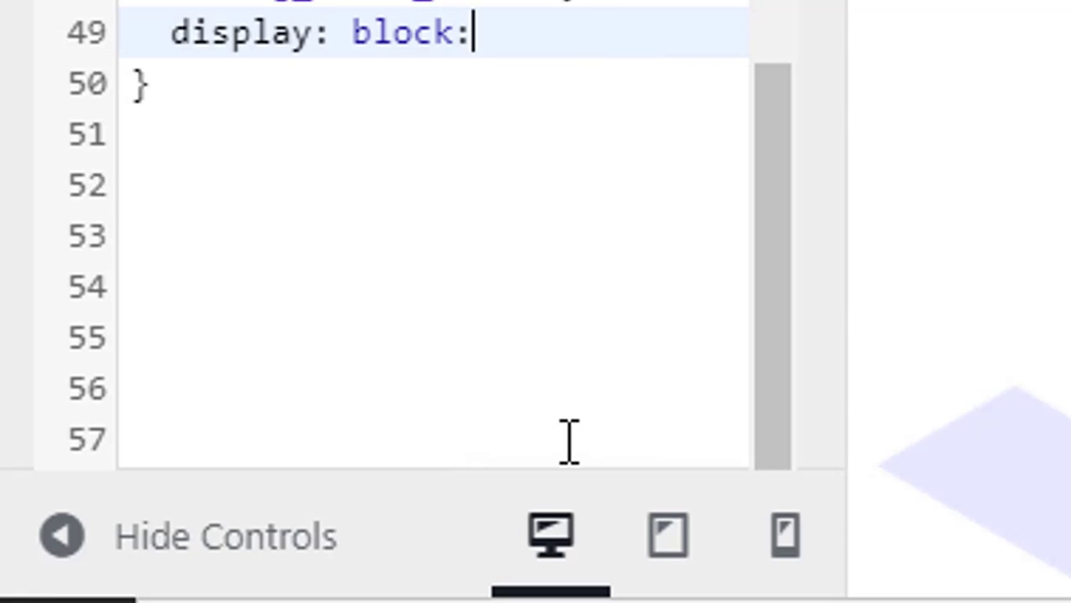
key(BackSpace)
text(!important)
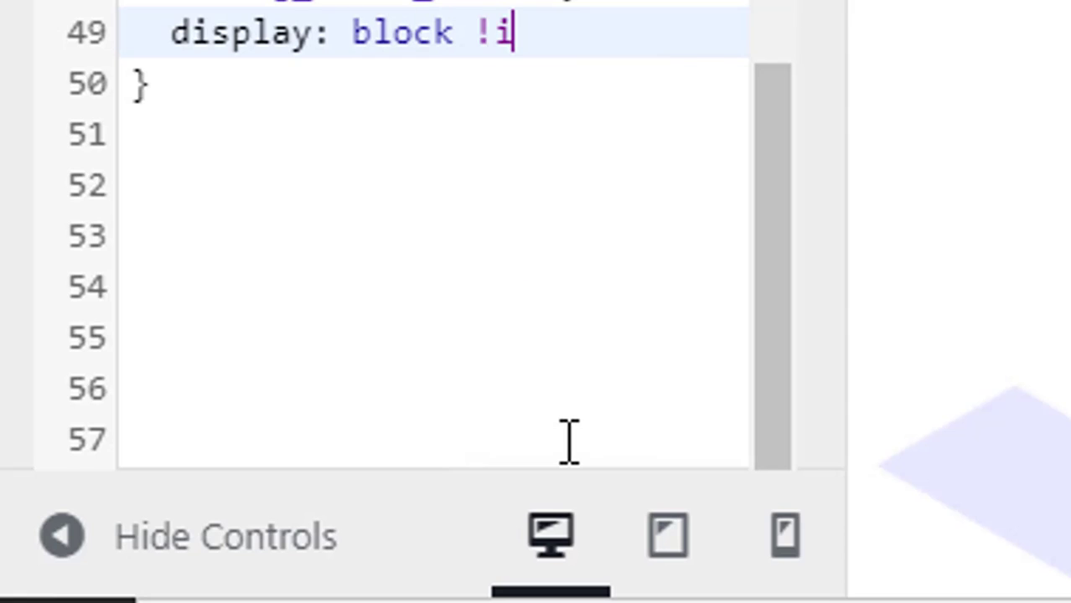
key(Return)
text(;)
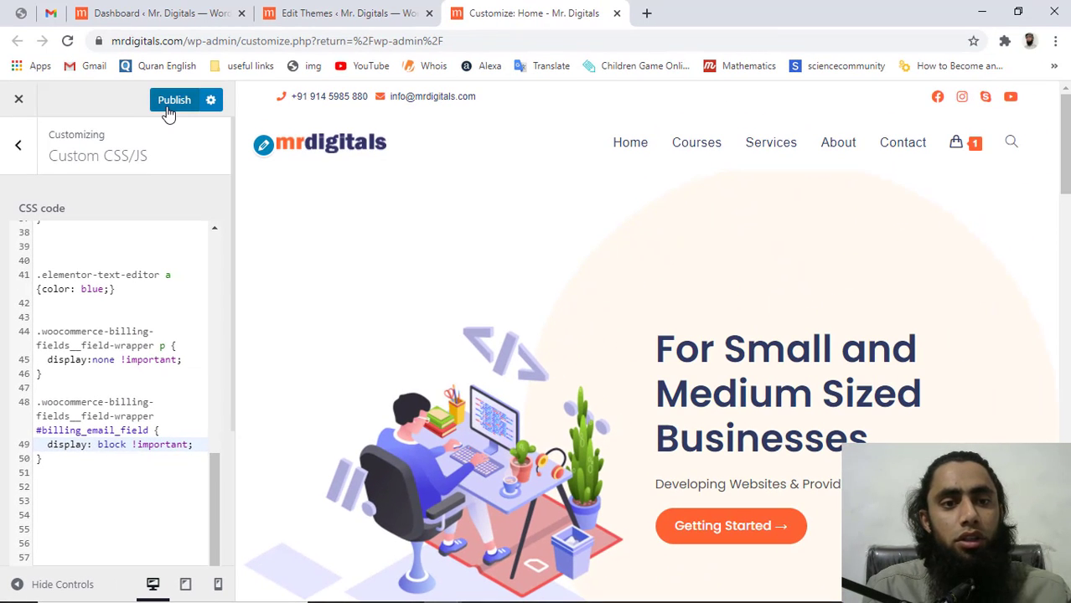
click(169, 112)
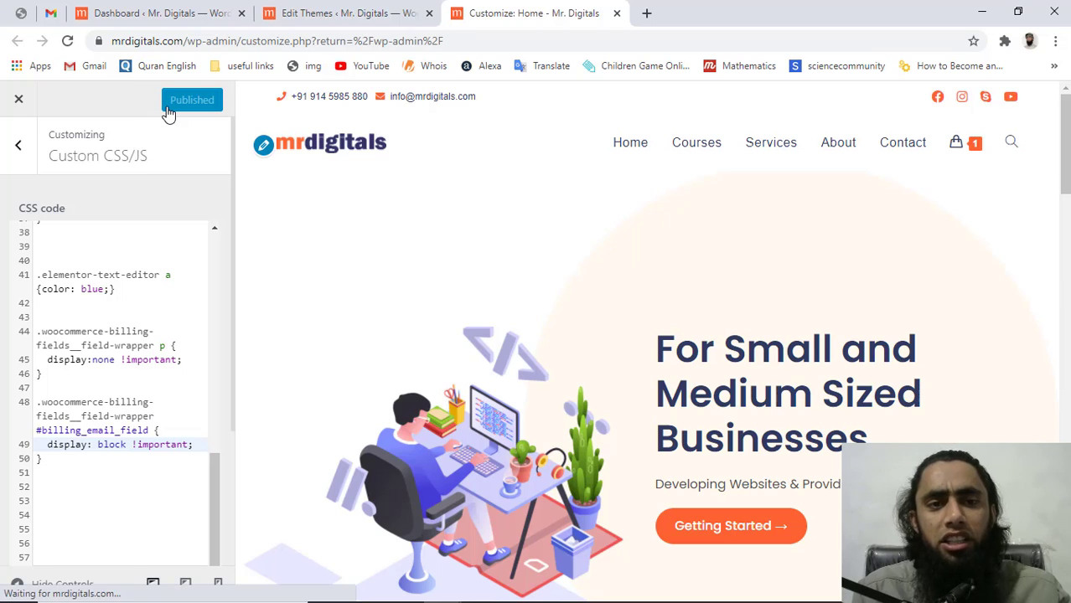
key(alt+Tab)
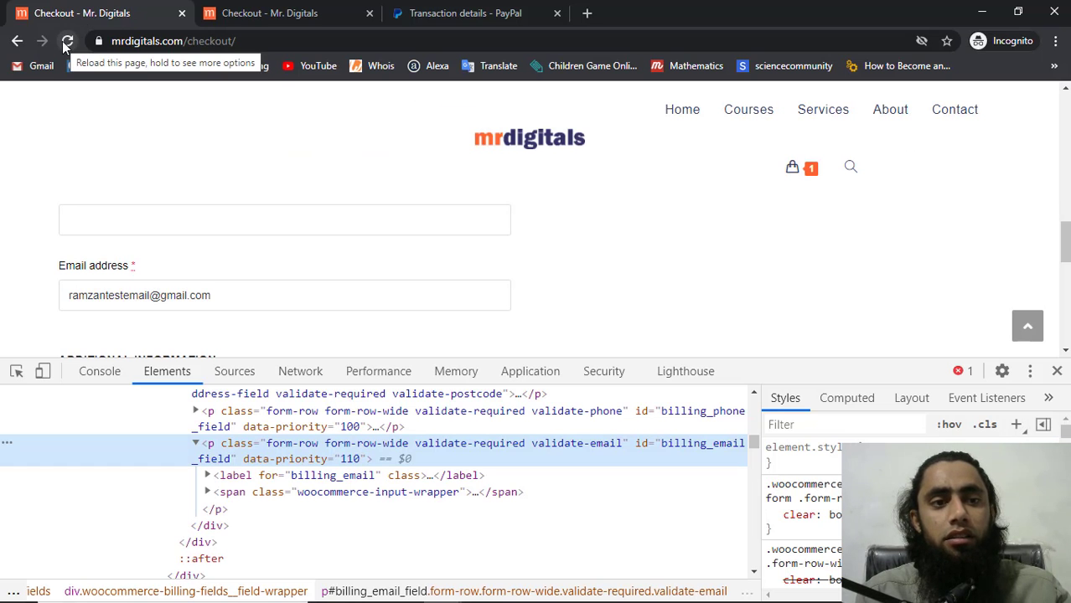
Empty the cache and hard-reload the checkout page, then close DevTools
right_click(67, 42)
click(76, 104)
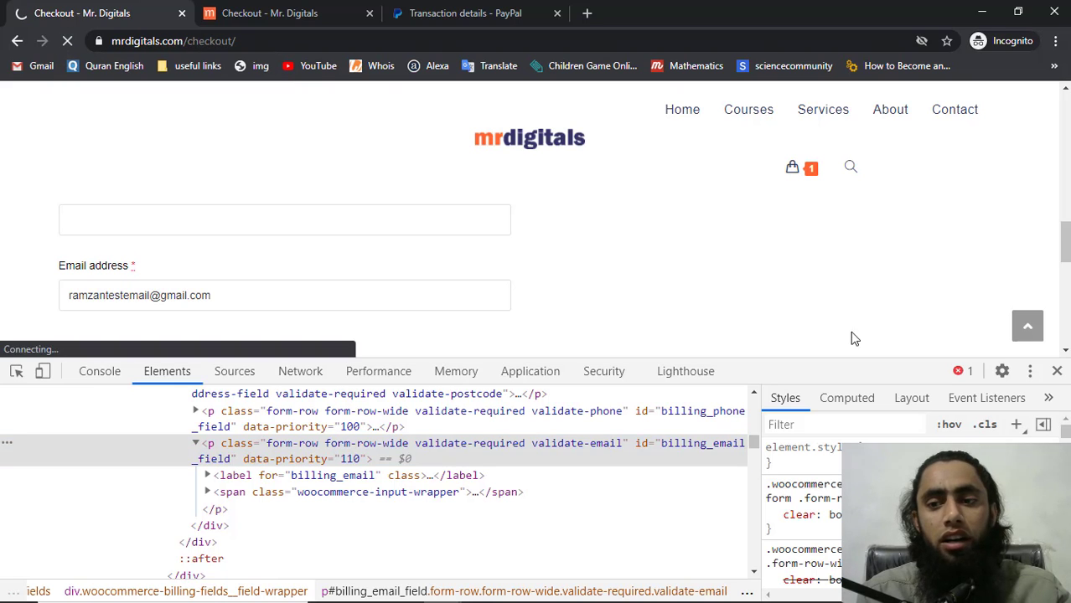
click(1058, 371)
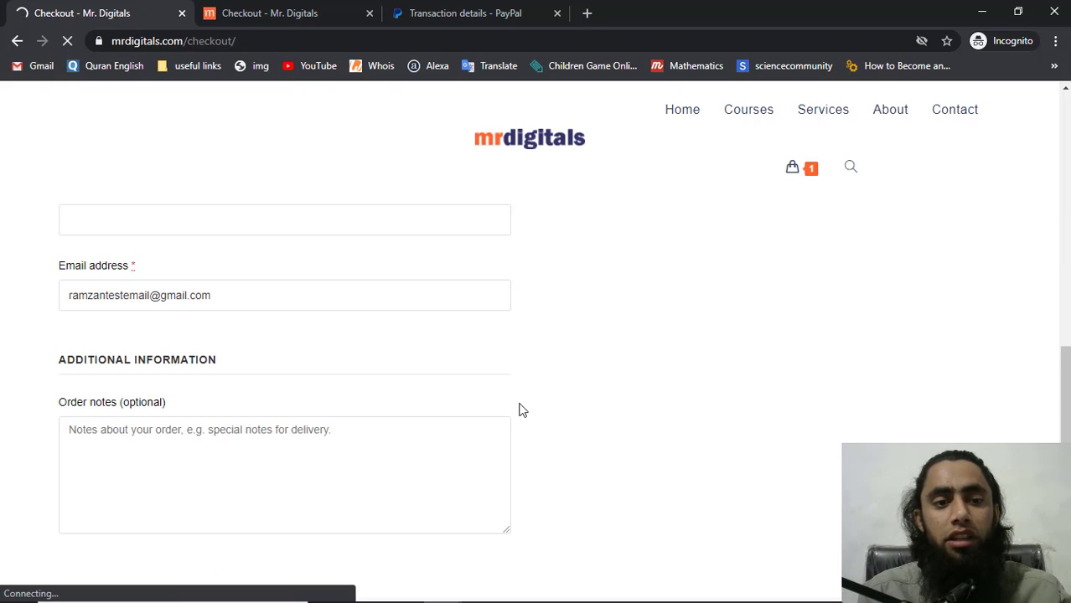
Clear the prefilled address from the Email field, now the only billing field shown
scroll(519, 410, up, 3)
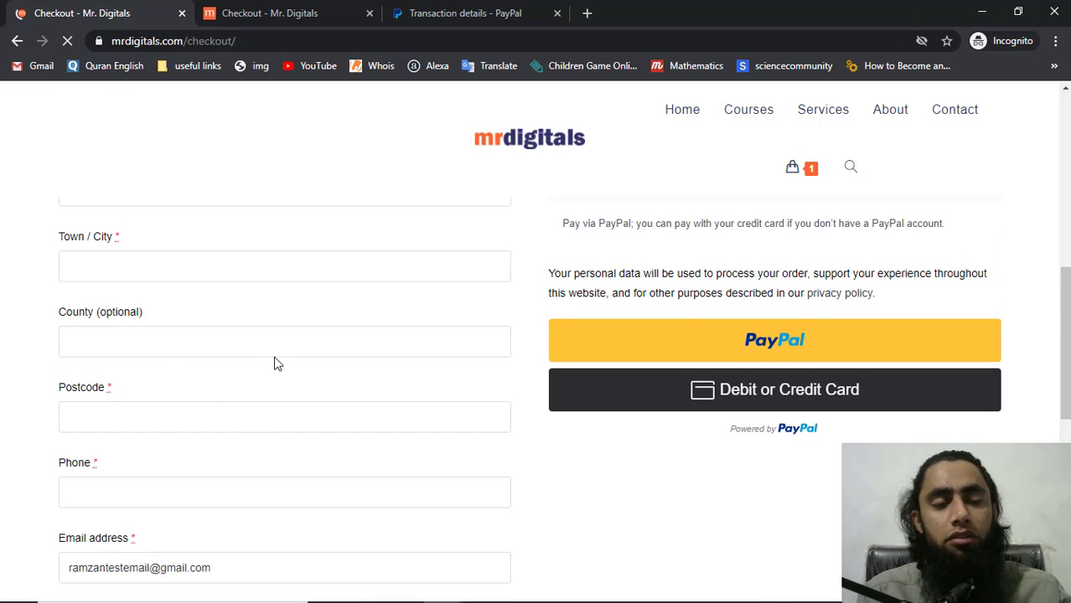
scroll(276, 363, down, 6)
scroll(274, 363, up, 6)
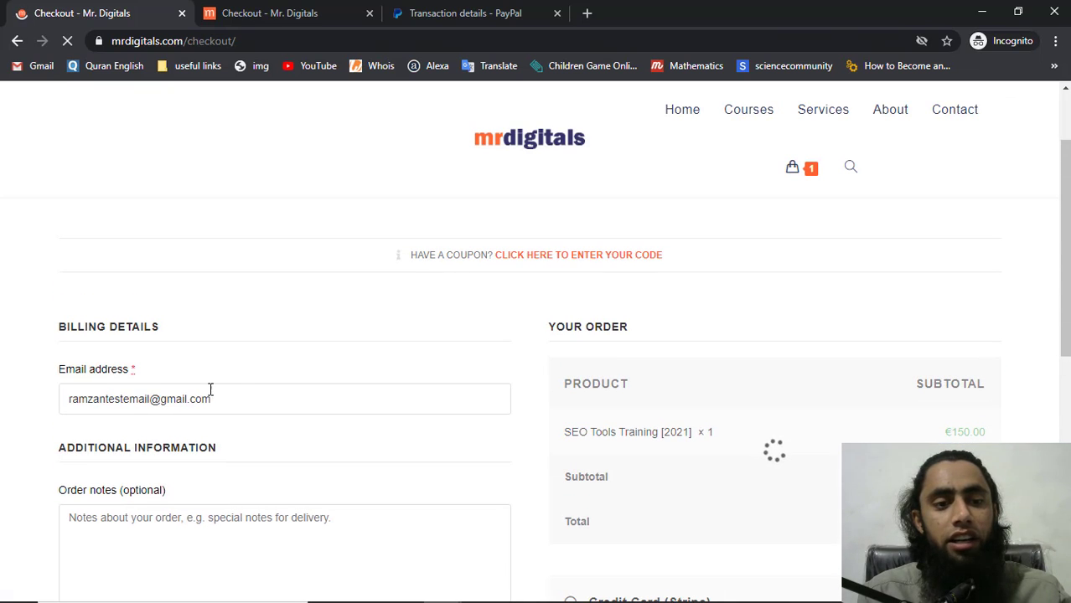
drag(237, 400, 26, 407)
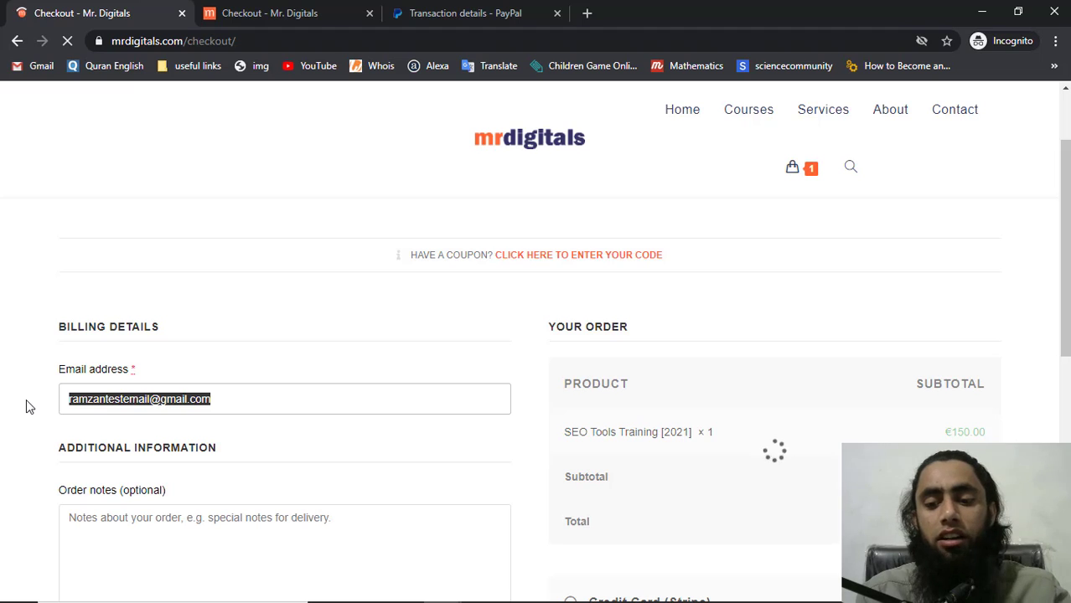
key(BackSpace)
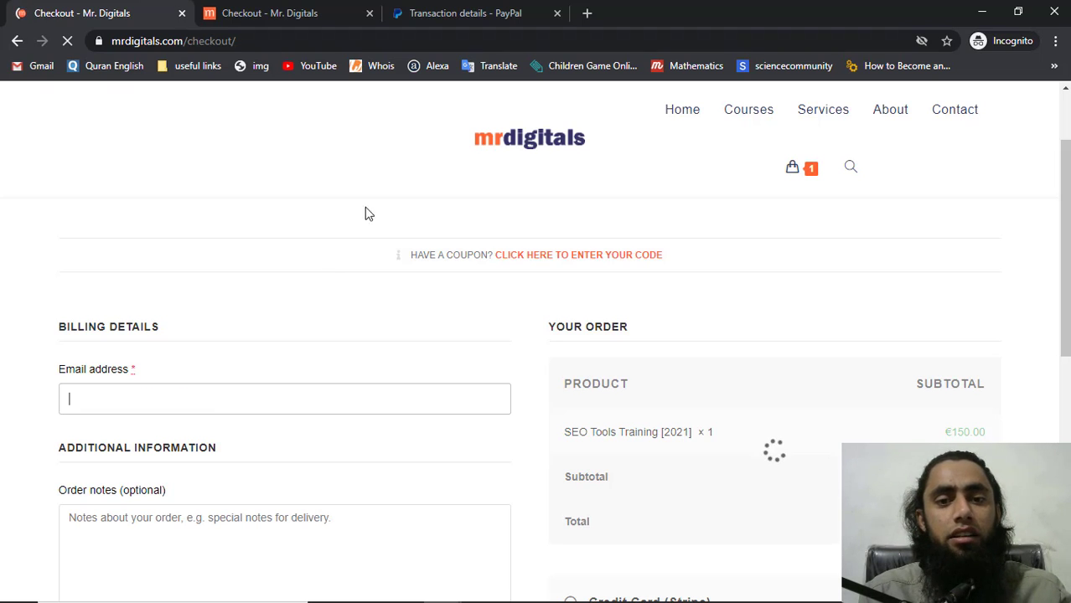
Switch to the order-received tab for the earlier €150.00 PayPal order
scroll(365, 248, down, 4)
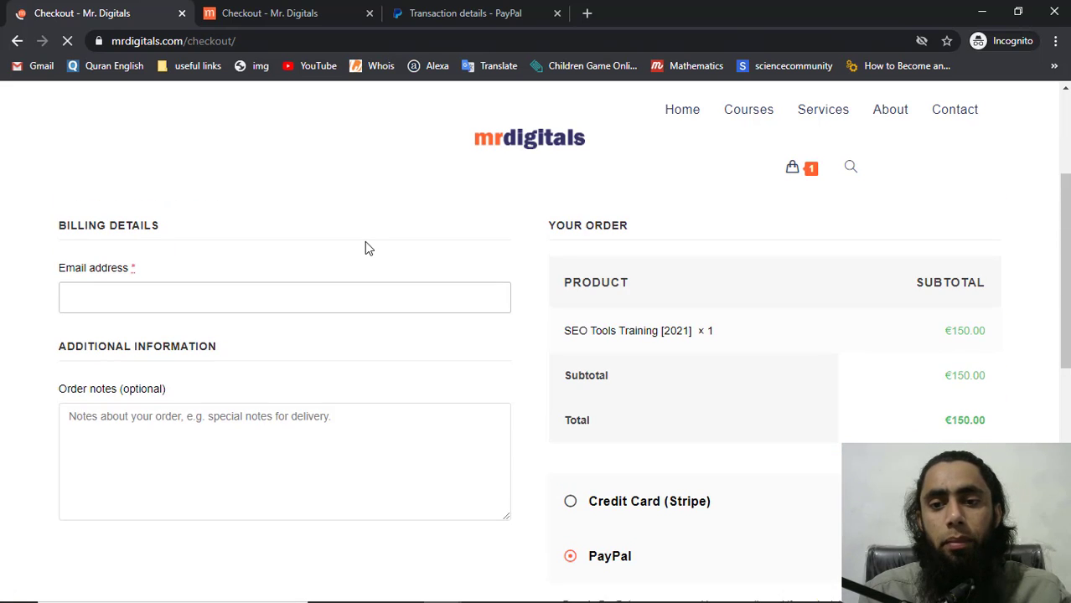
click(258, 14)
scroll(251, 331, up, 5)
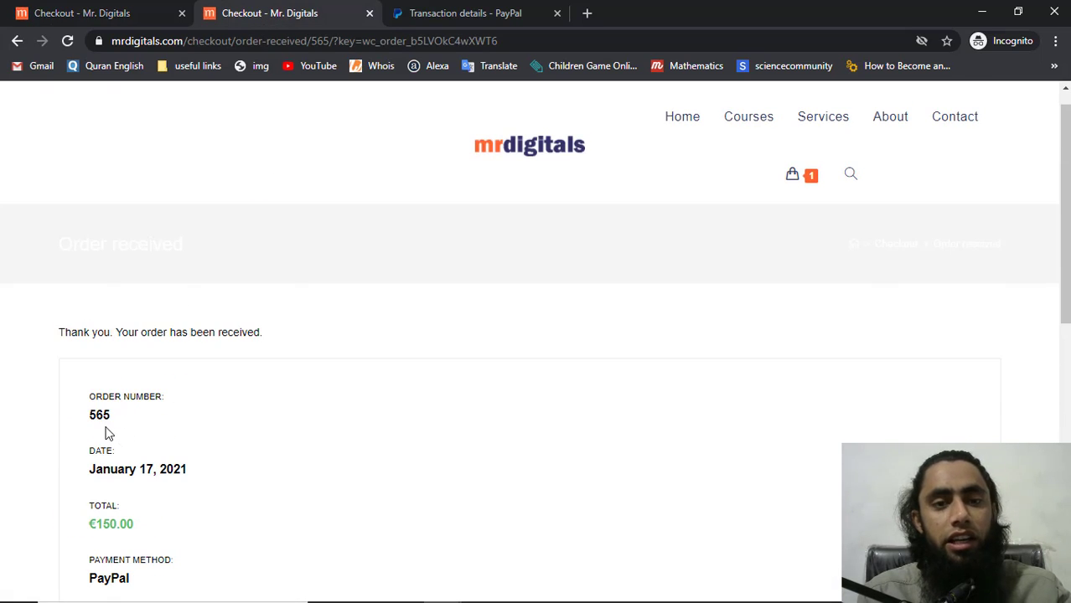
key(alt+Tab)
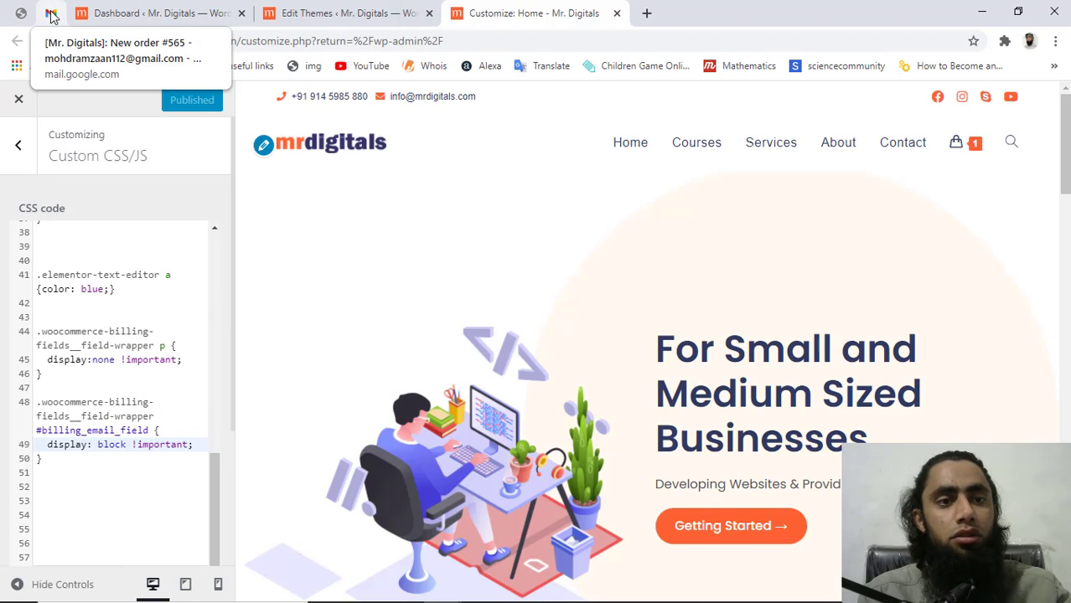
click(50, 13)
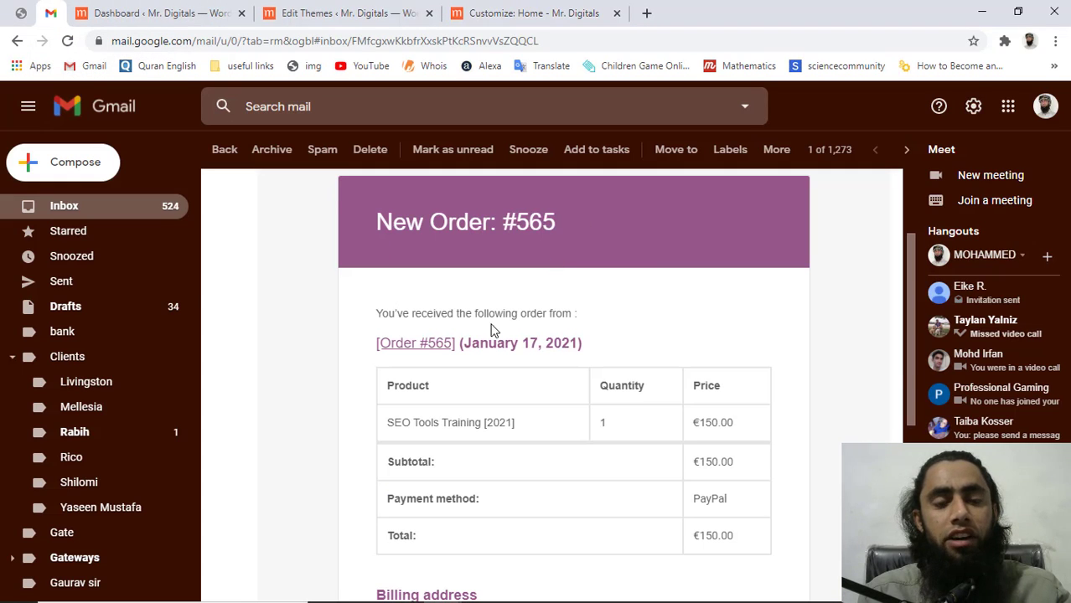
key(alt+Tab)
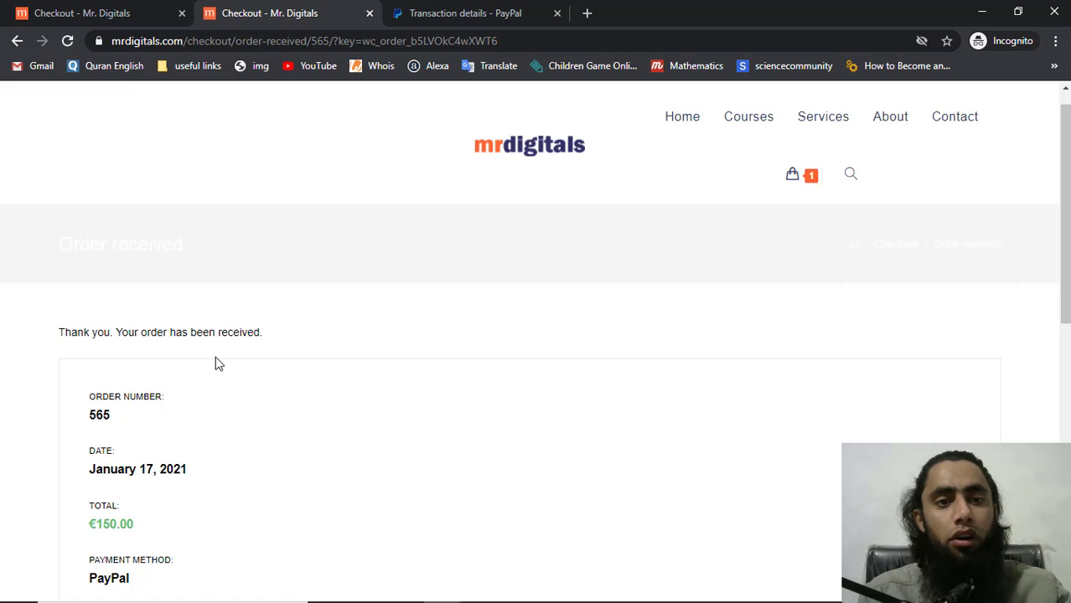
click(367, 14)
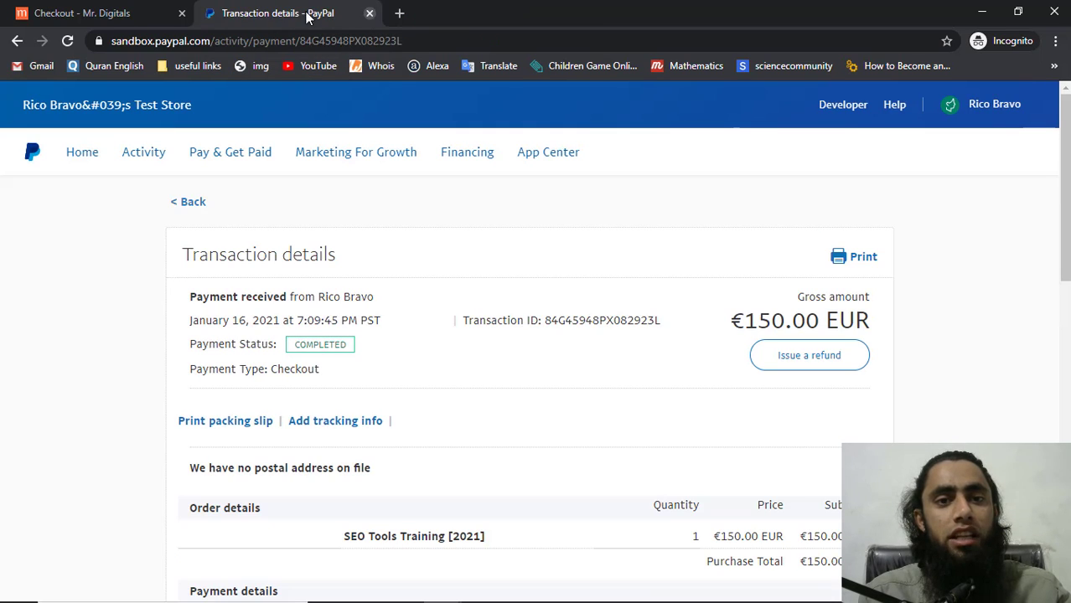
click(370, 13)
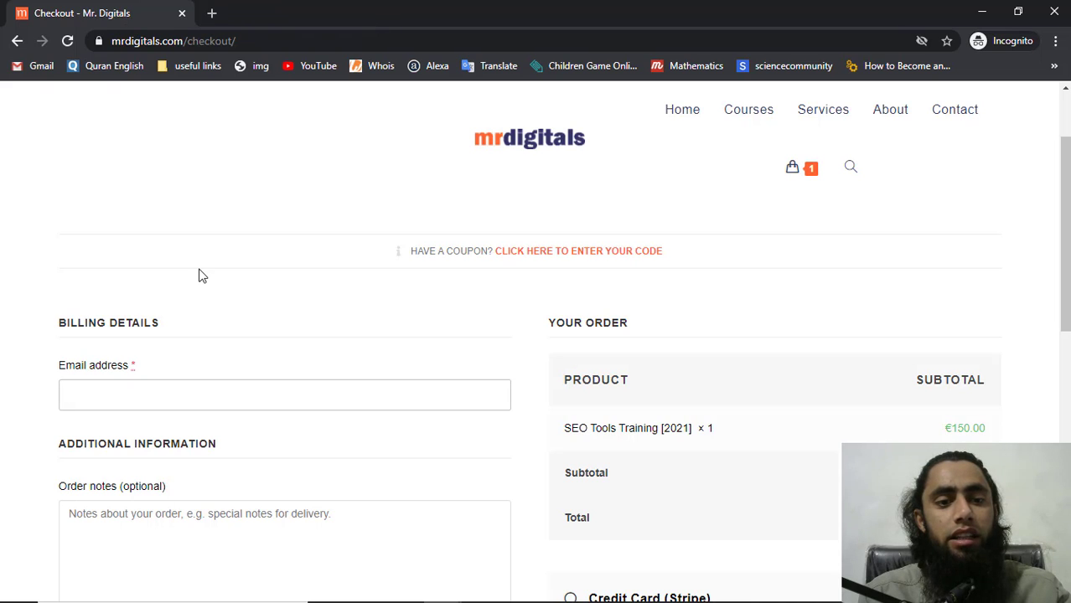
click(163, 395)
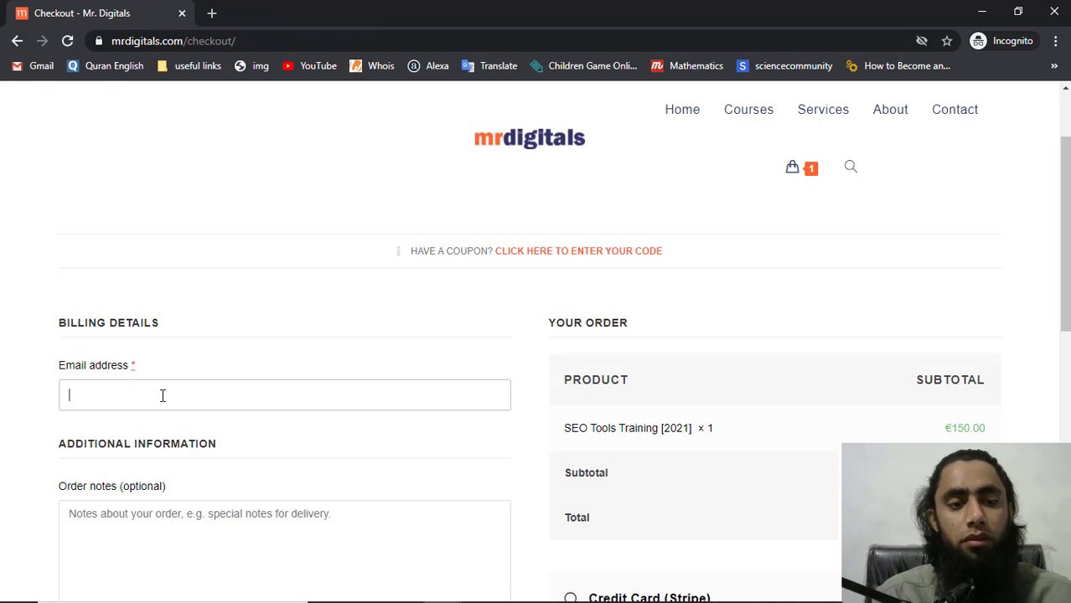
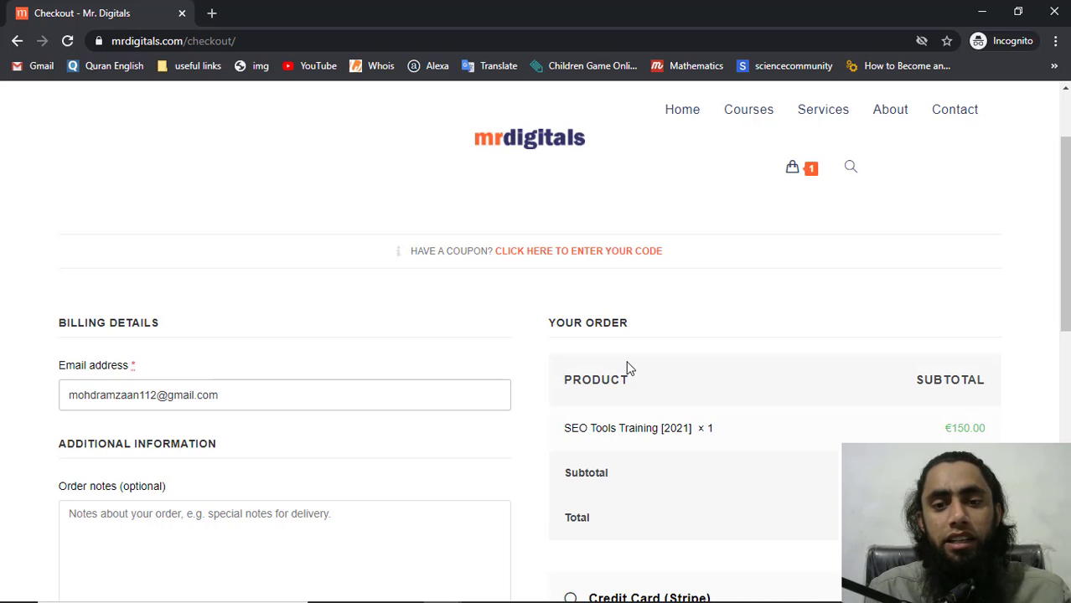
scroll(631, 369, down, 4)
scroll(630, 368, up, 3)
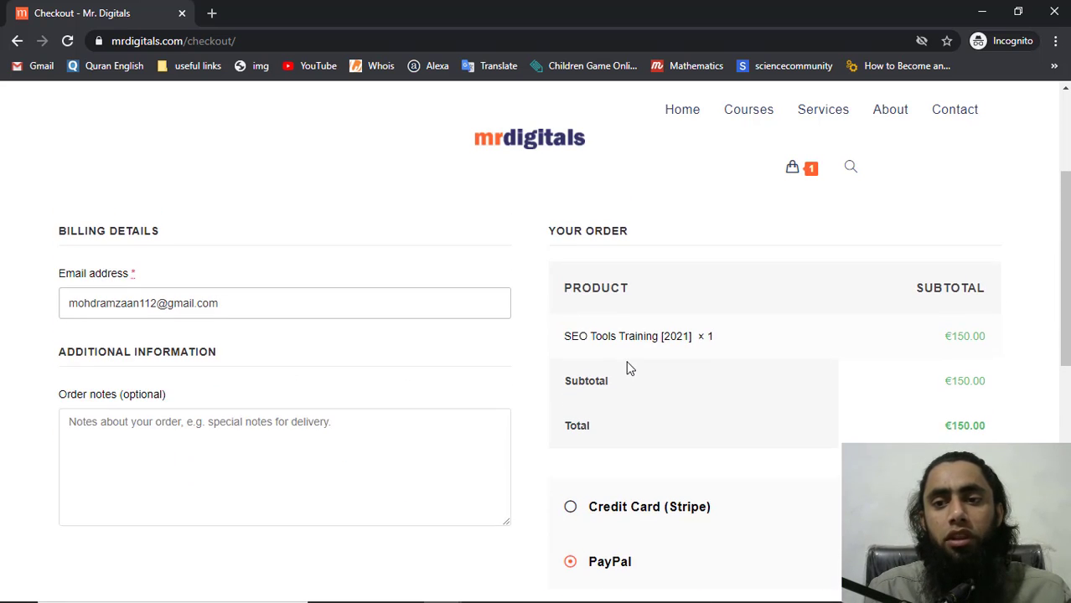
scroll(631, 368, up, 4)
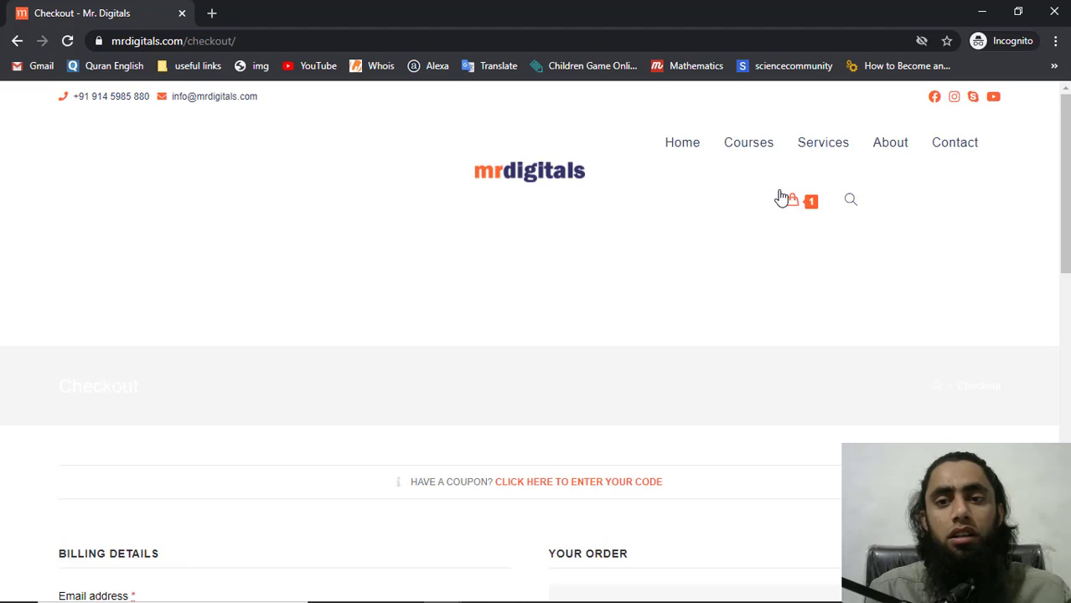
Go to Courses and open the HTML & CSS Professional Training [2021] course page
click(741, 151)
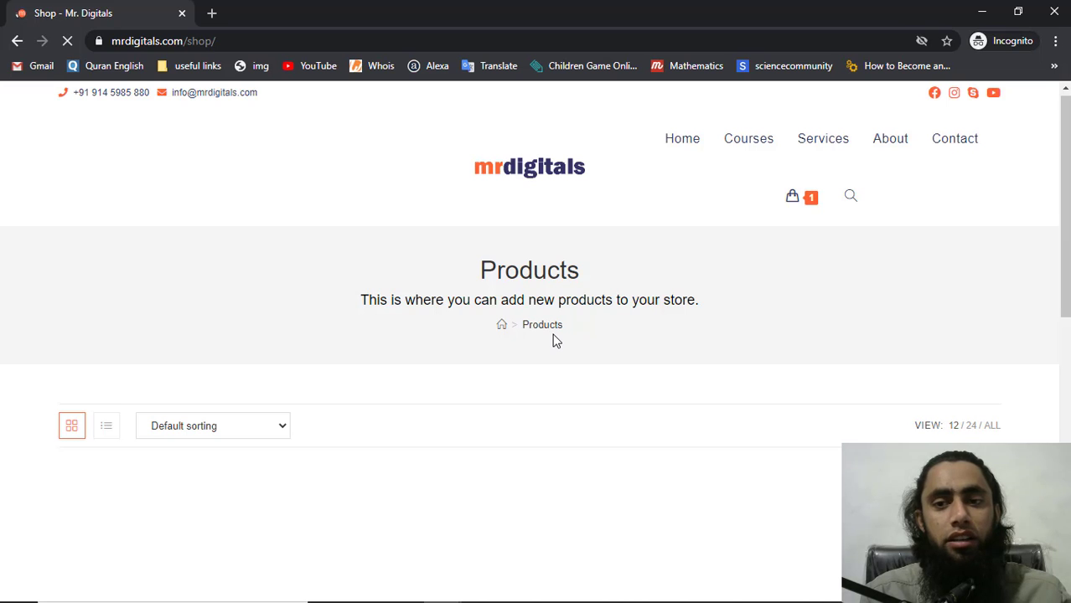
scroll(553, 341, down, 5)
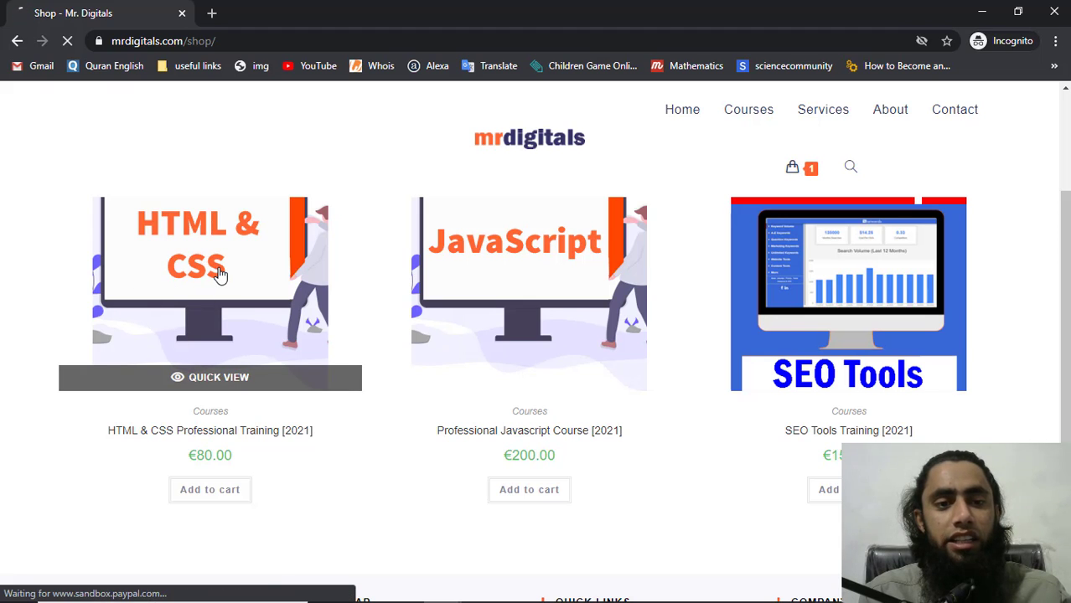
click(220, 274)
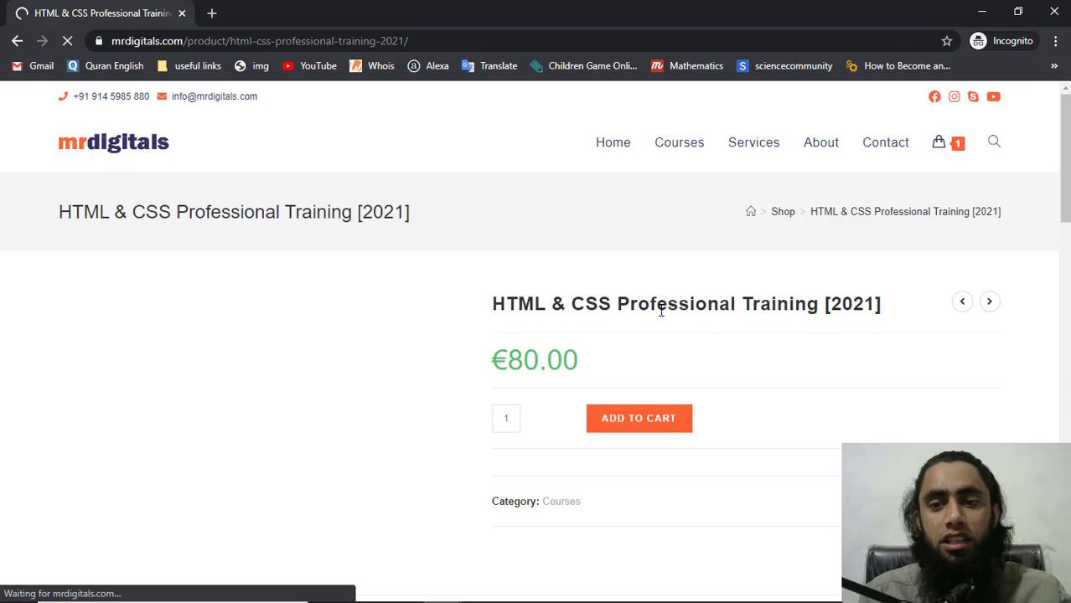
scroll(634, 407, down, 5)
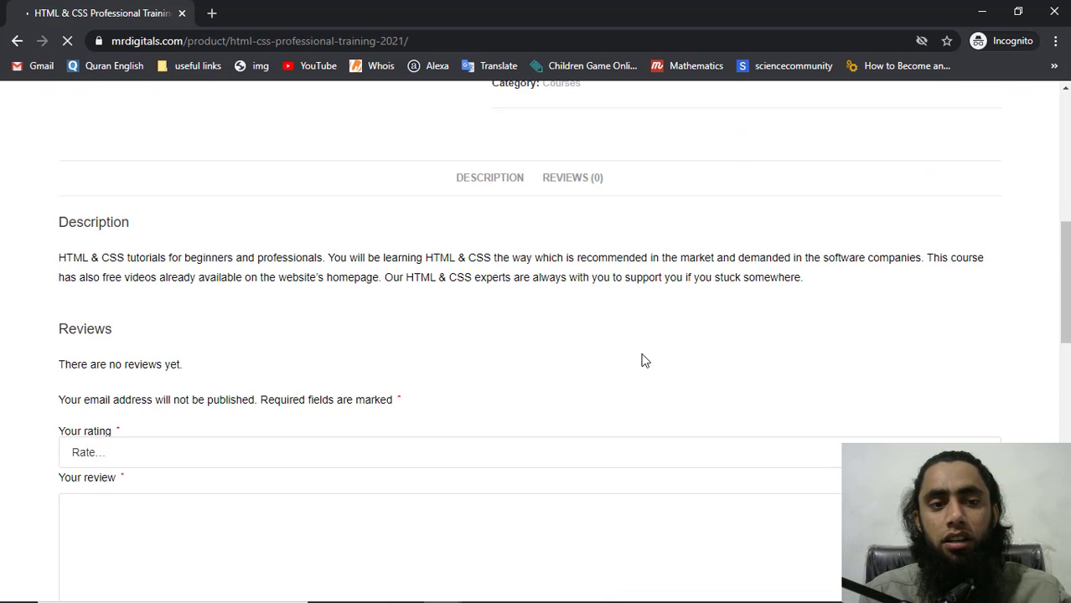
scroll(642, 360, up, 5)
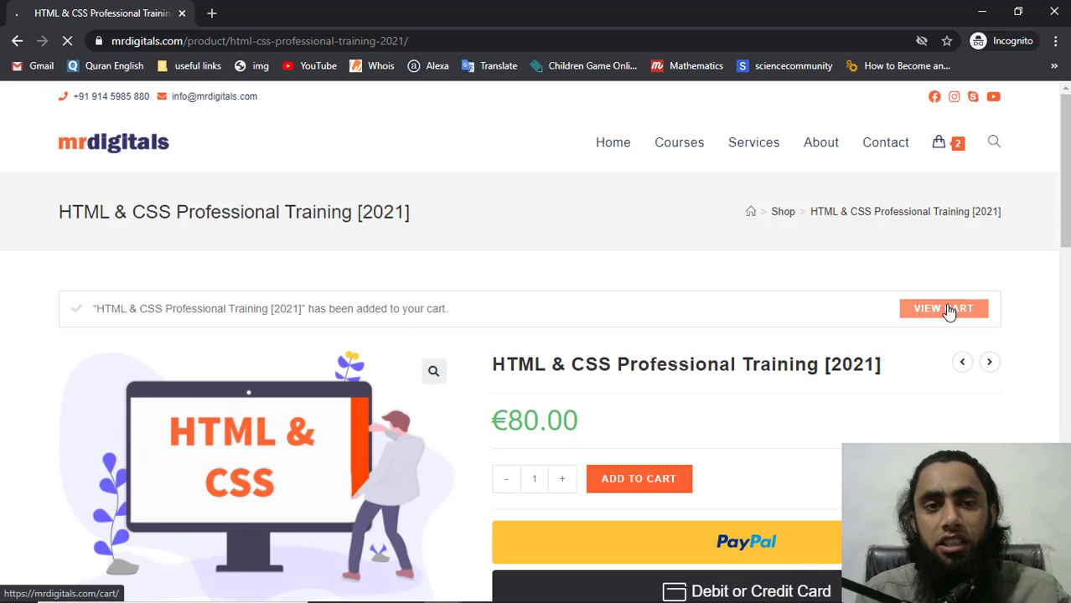
Open the cart and remove SEO Tools Training, leaving only the €80.00 HTML & CSS course
click(950, 311)
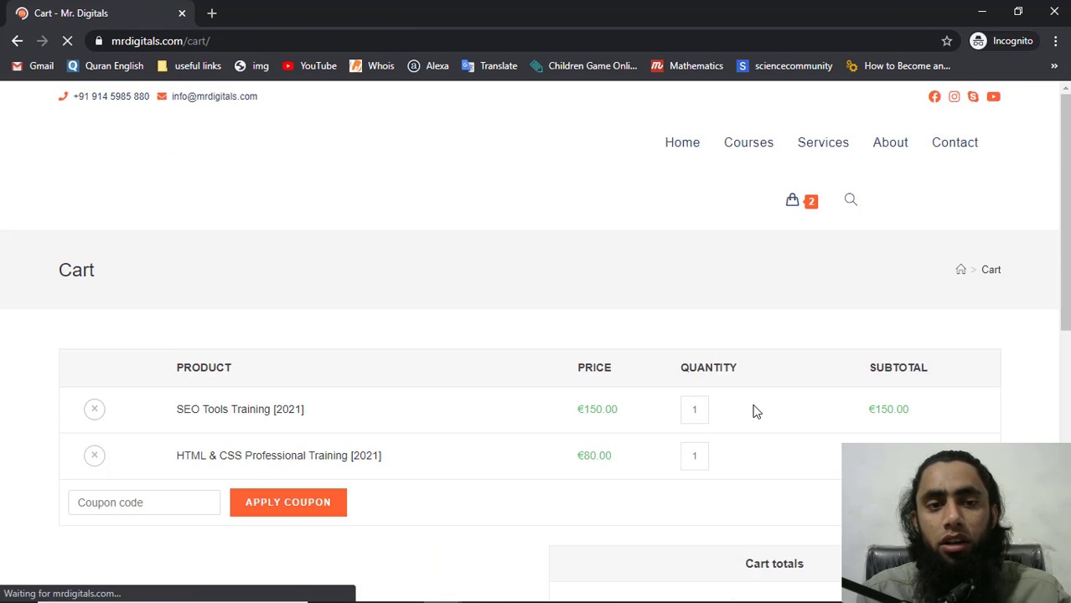
scroll(753, 412, down, 3)
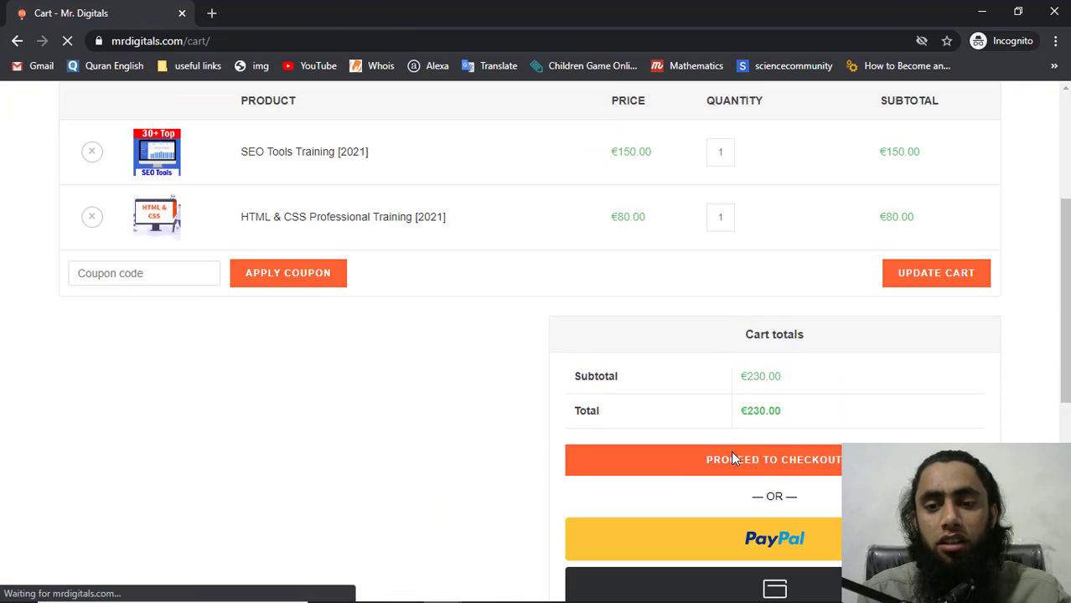
click(732, 422)
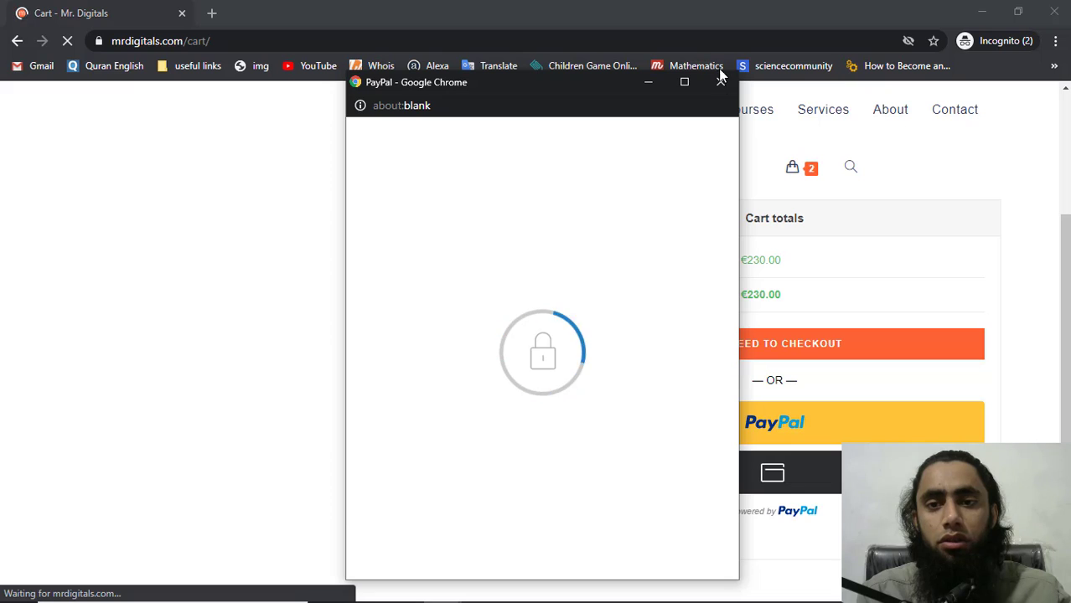
click(720, 82)
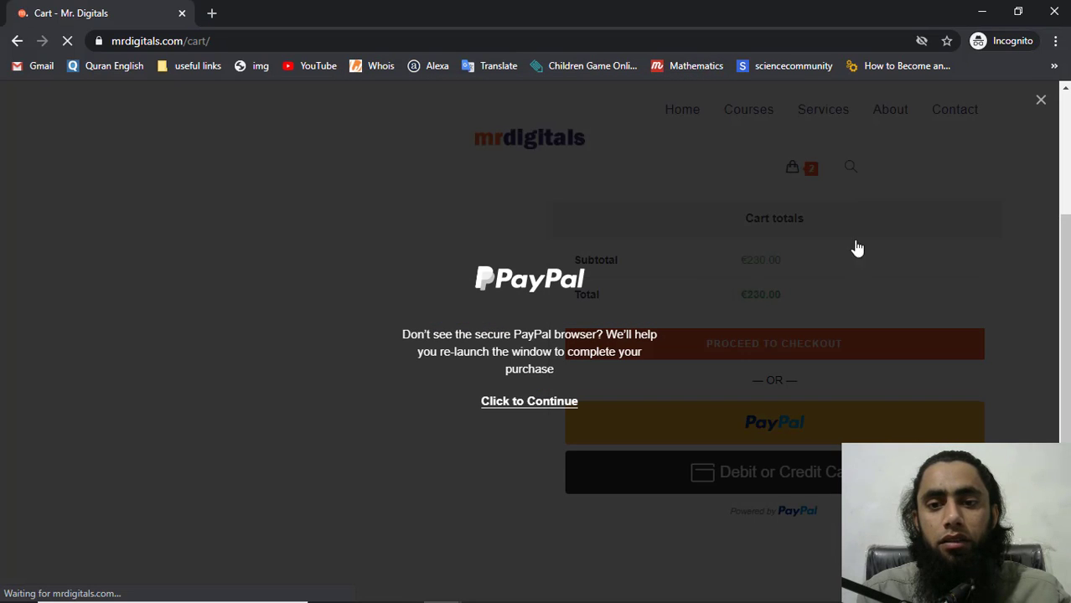
scroll(785, 299, up, 3)
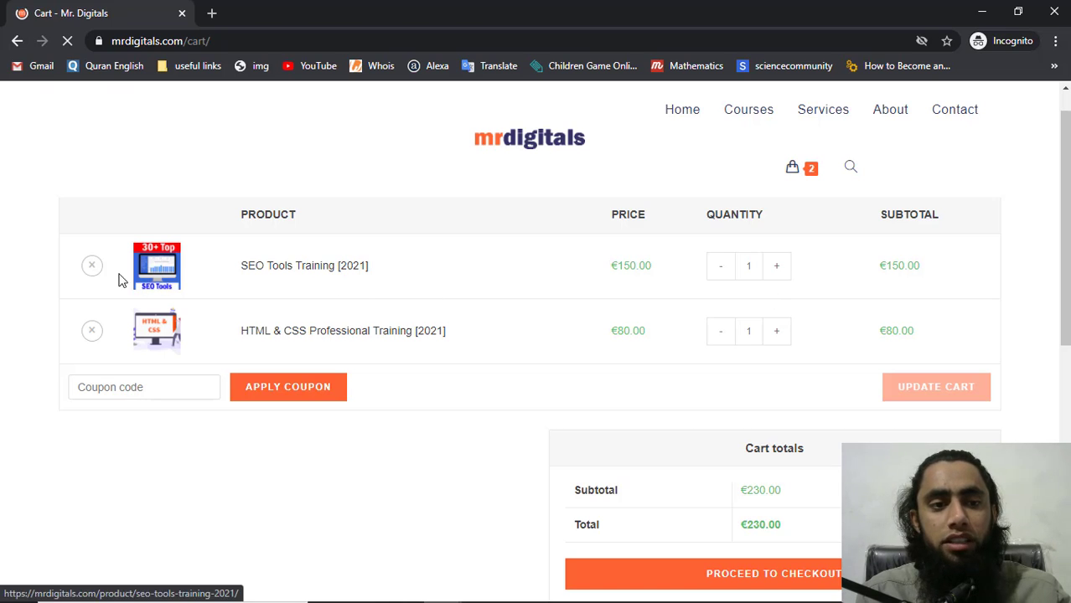
click(92, 267)
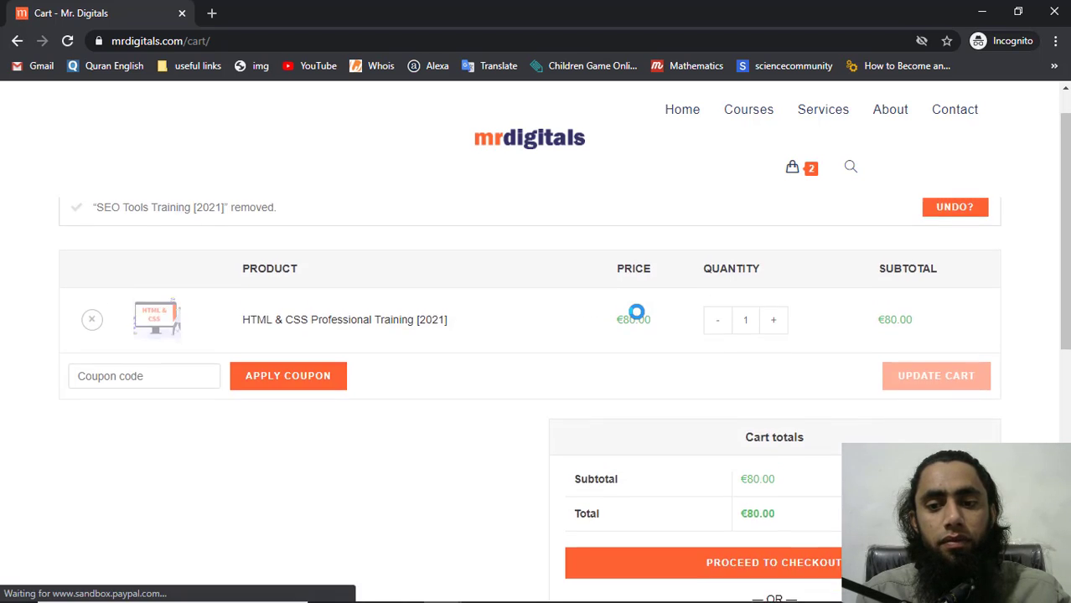
Proceed to checkout, replace the email with a different address, and start PayPal payment
scroll(642, 315, down, 3)
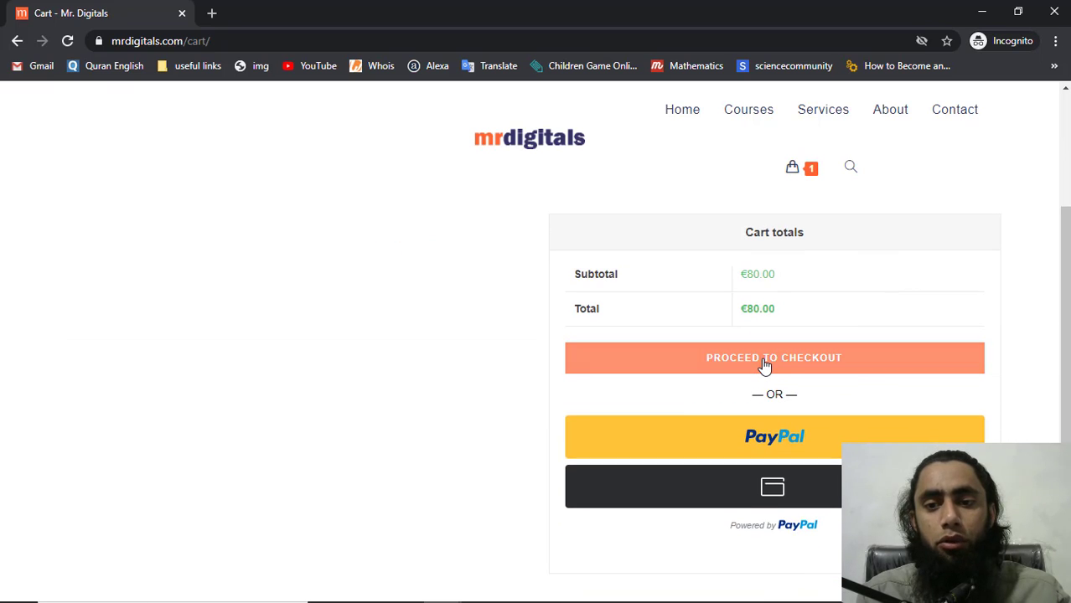
click(764, 364)
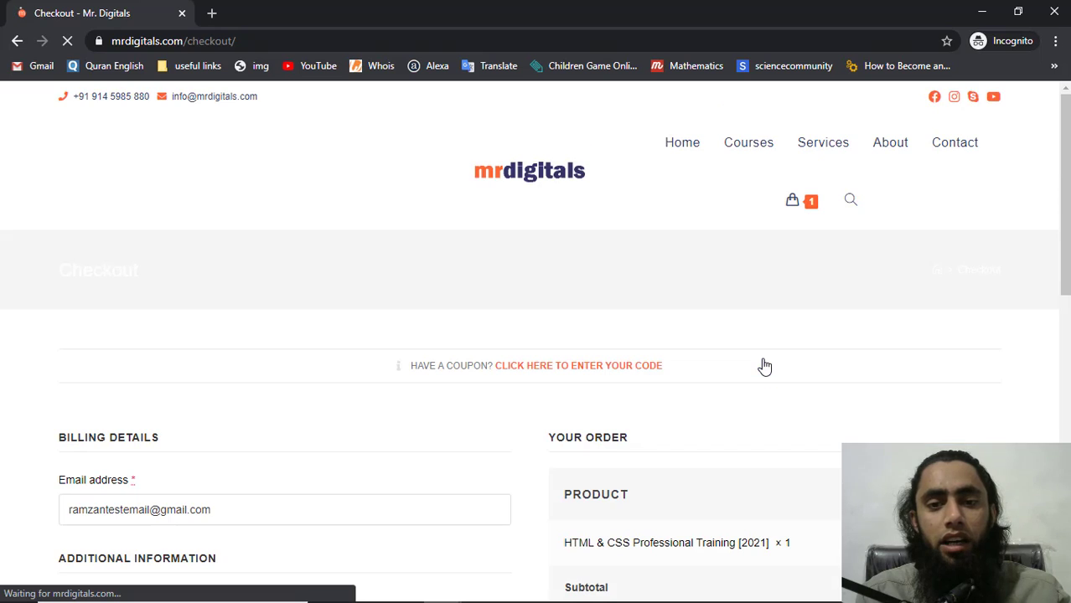
scroll(764, 366, down, 5)
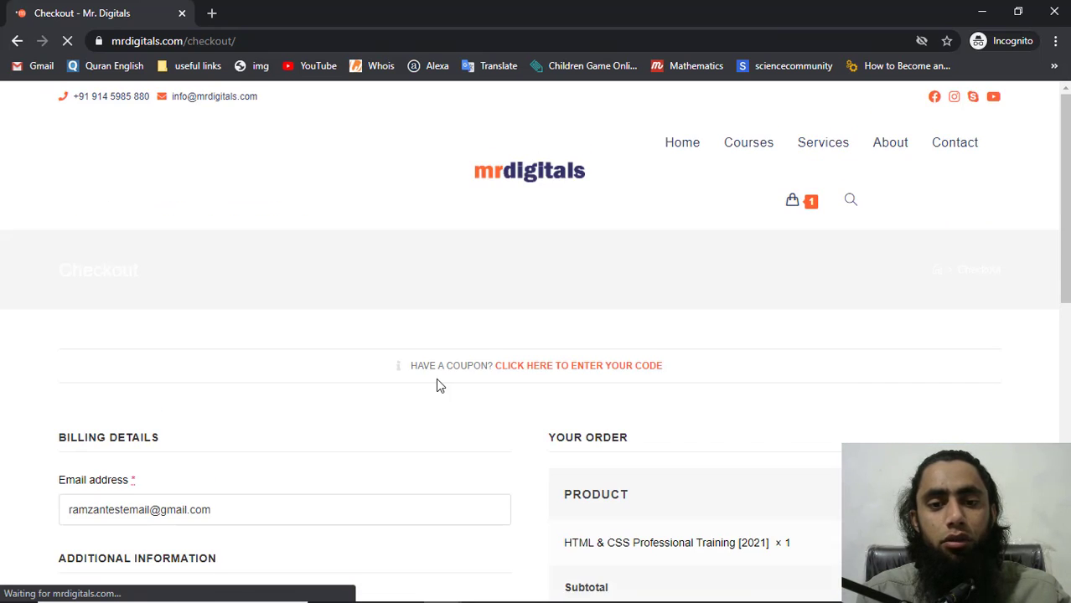
click(239, 513)
key(ctrl+a)
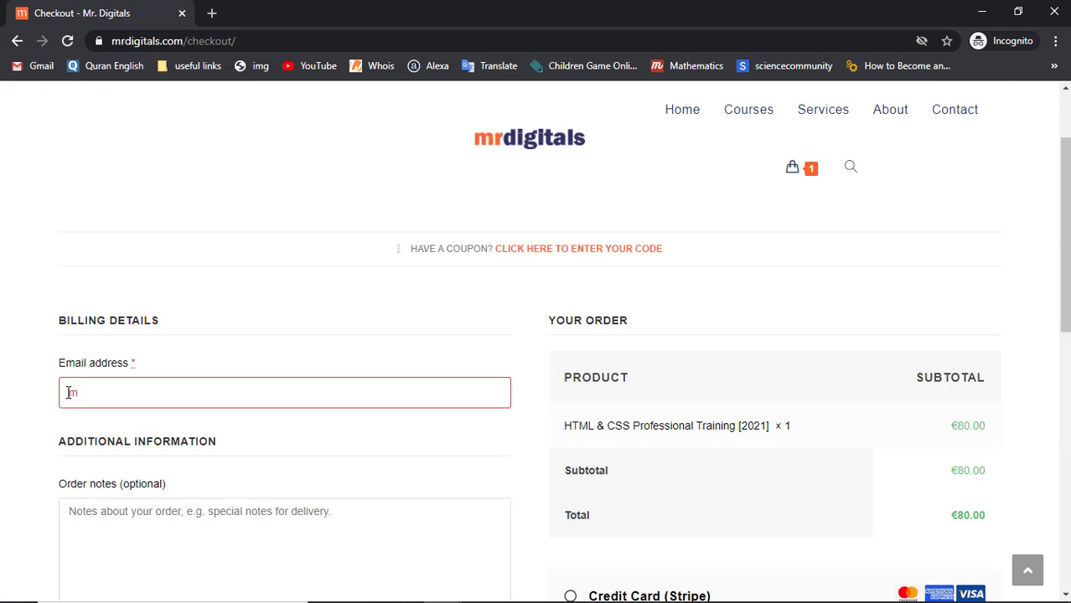
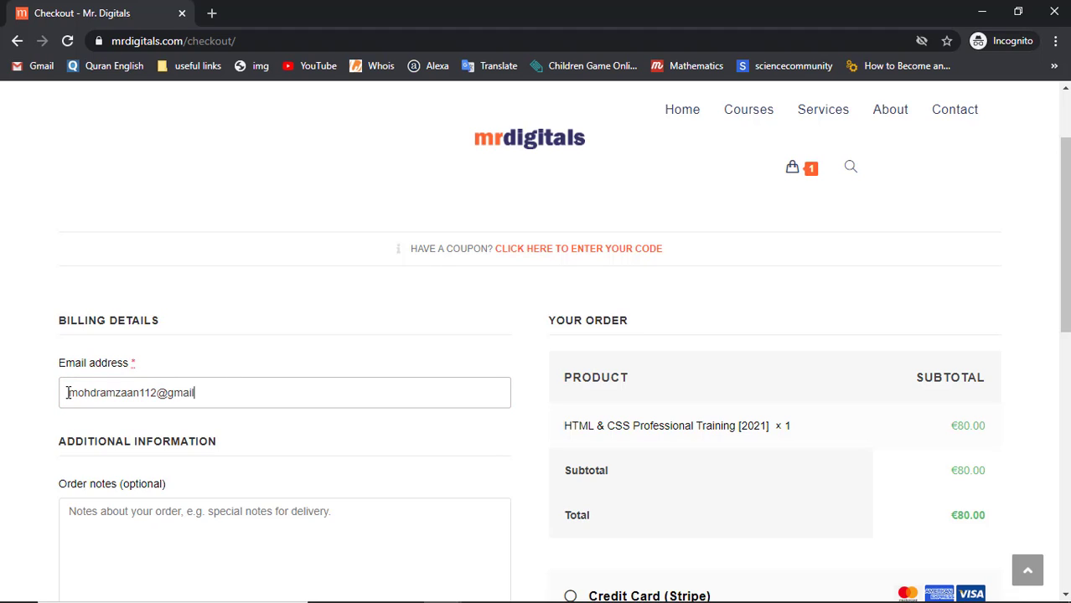
scroll(672, 329, down, 6)
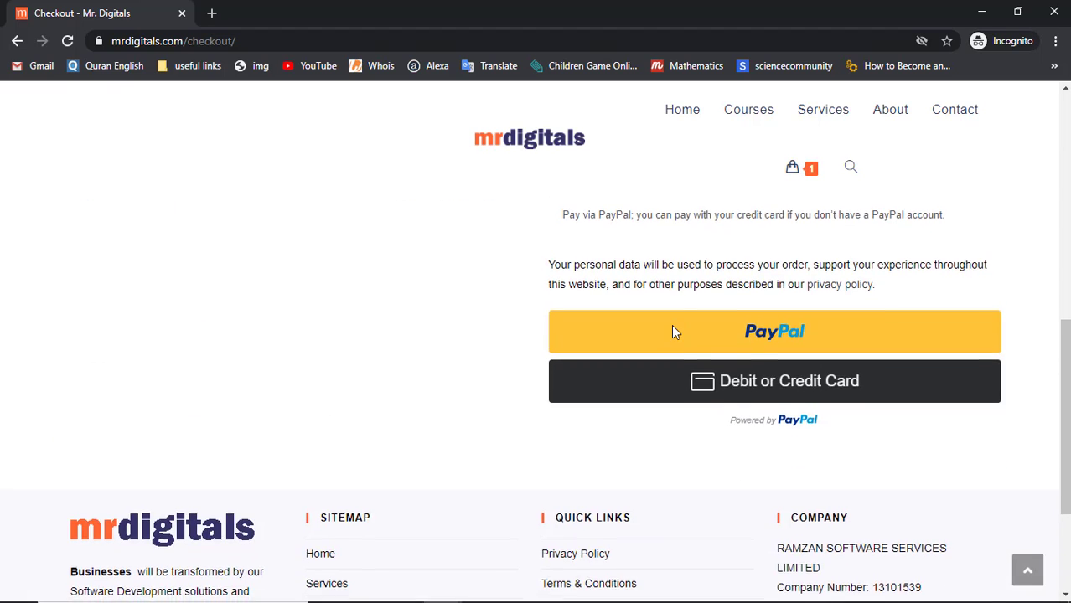
scroll(672, 333, up, 1)
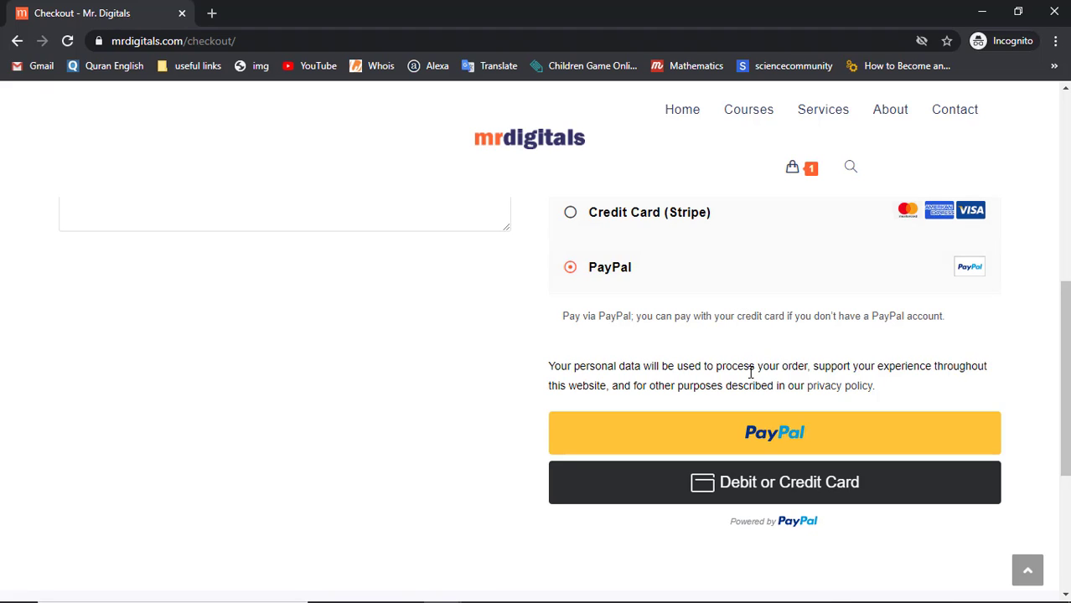
click(746, 443)
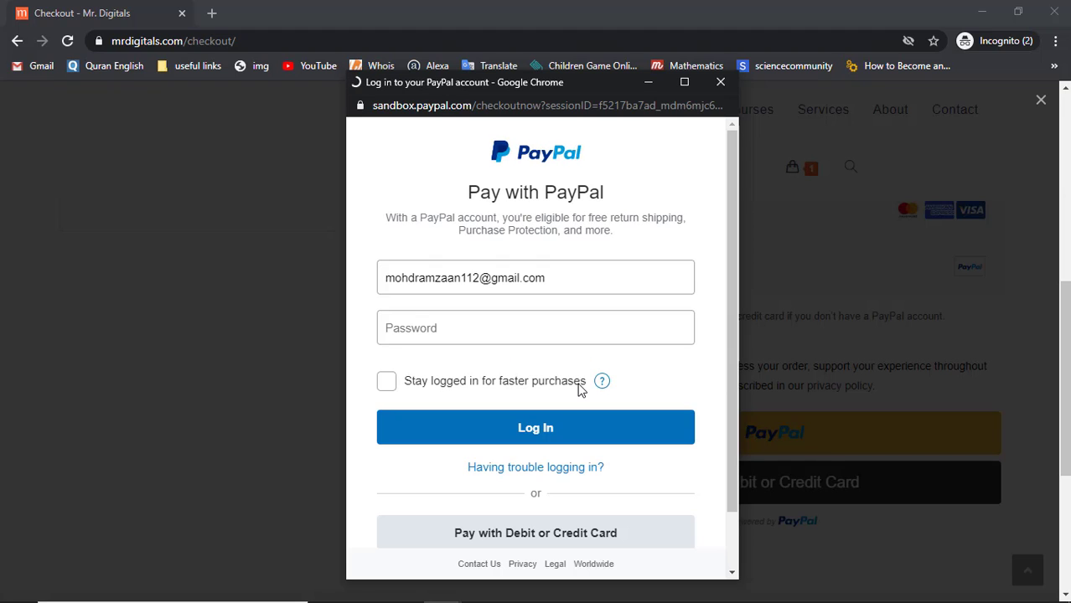
Log in with the sandbox buyer's password and approve the €80.00 payment with Pay Now
click(477, 337)
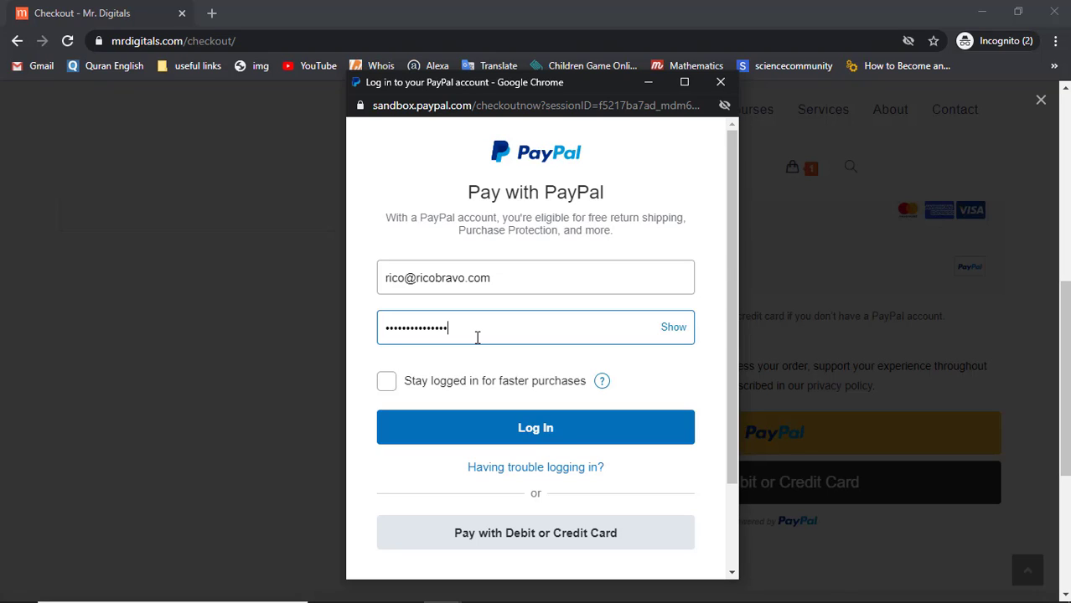
click(539, 440)
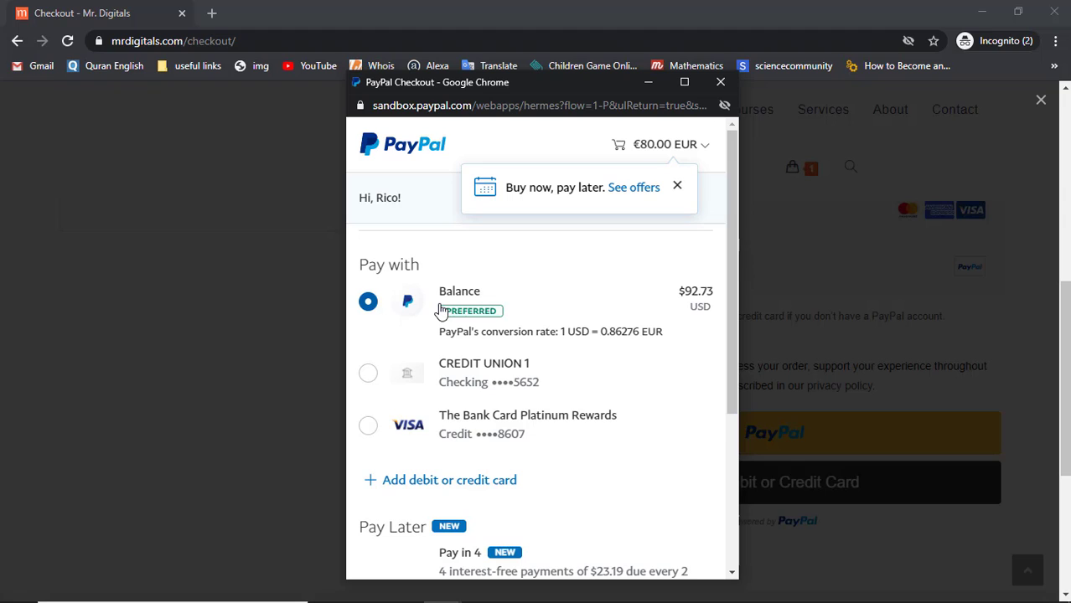
scroll(439, 309, down, 3)
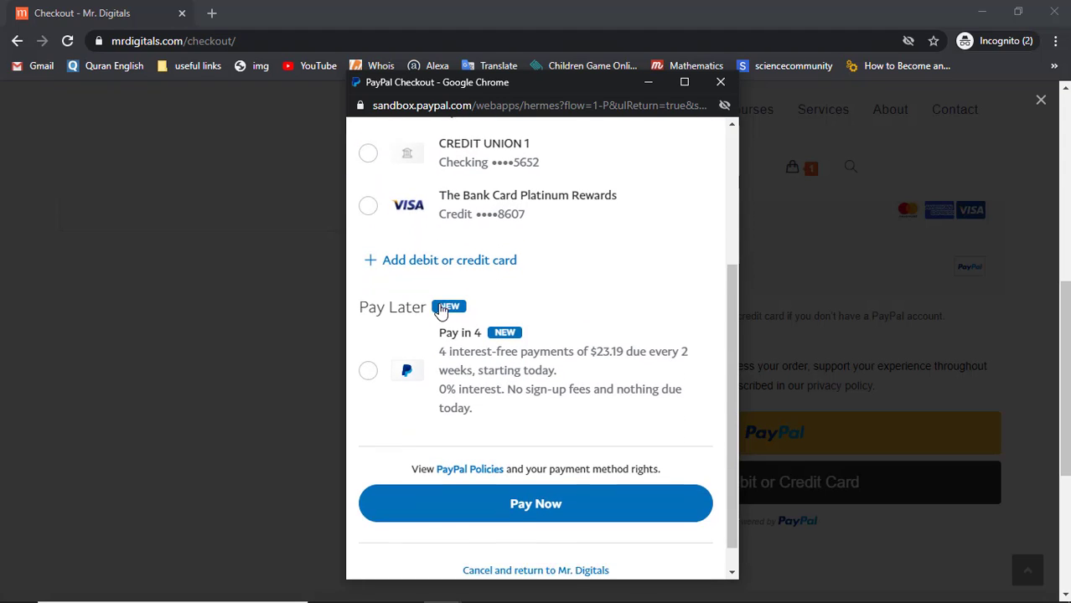
click(551, 486)
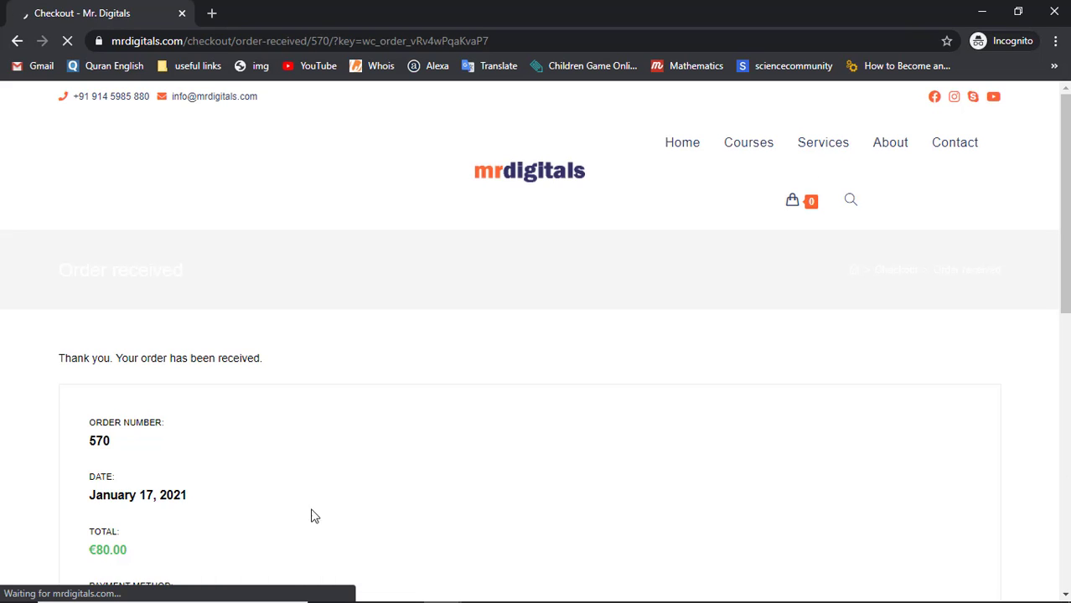
Review the order details: HTML & CSS Professional Training [2021] × 1, €80.00 total, paid via PayPal
scroll(291, 515, down, 3)
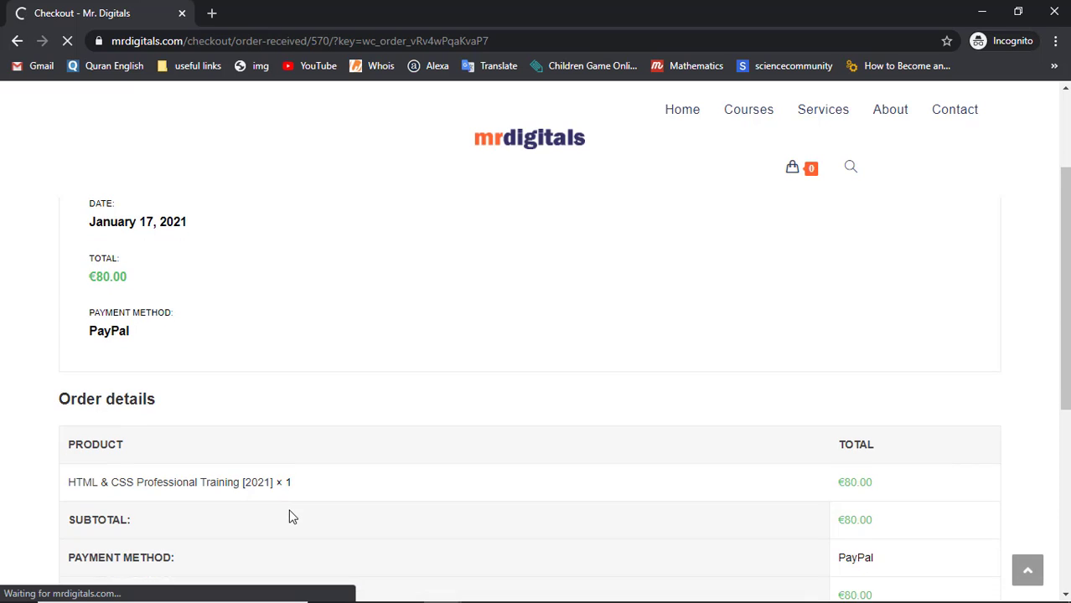
scroll(289, 515, up, 3)
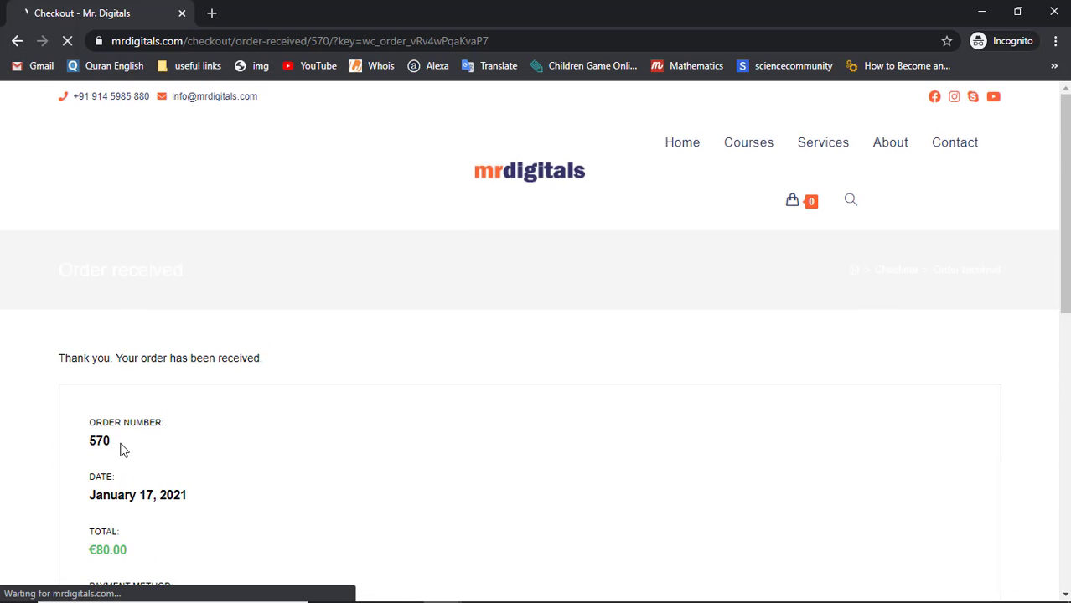
scroll(120, 451, down, 5)
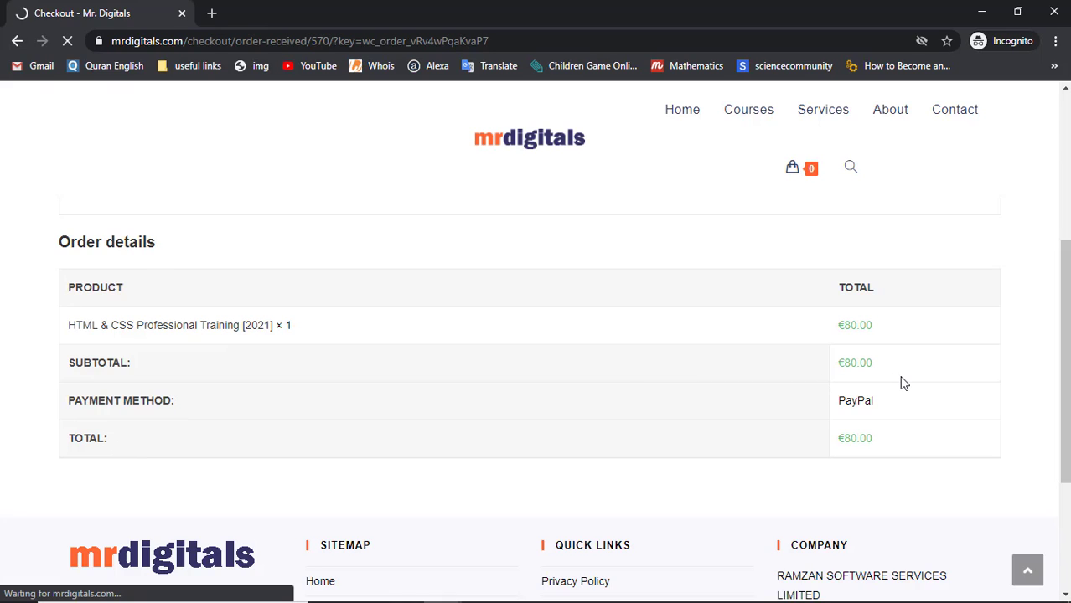
Load the PayPal sandbox site in a new browser tab
click(211, 13)
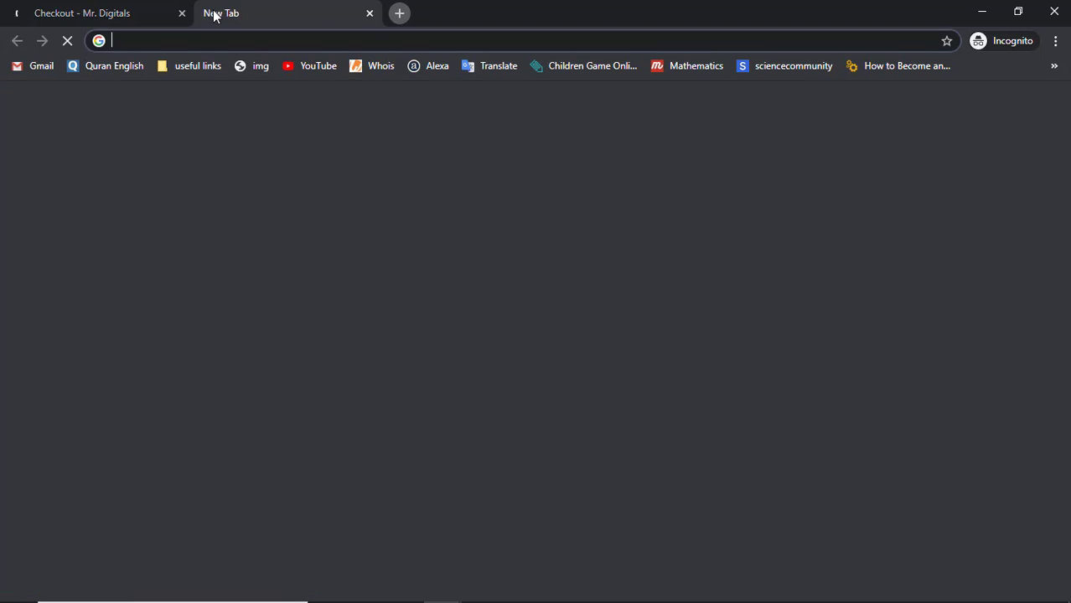
text(sand)
key(Return)
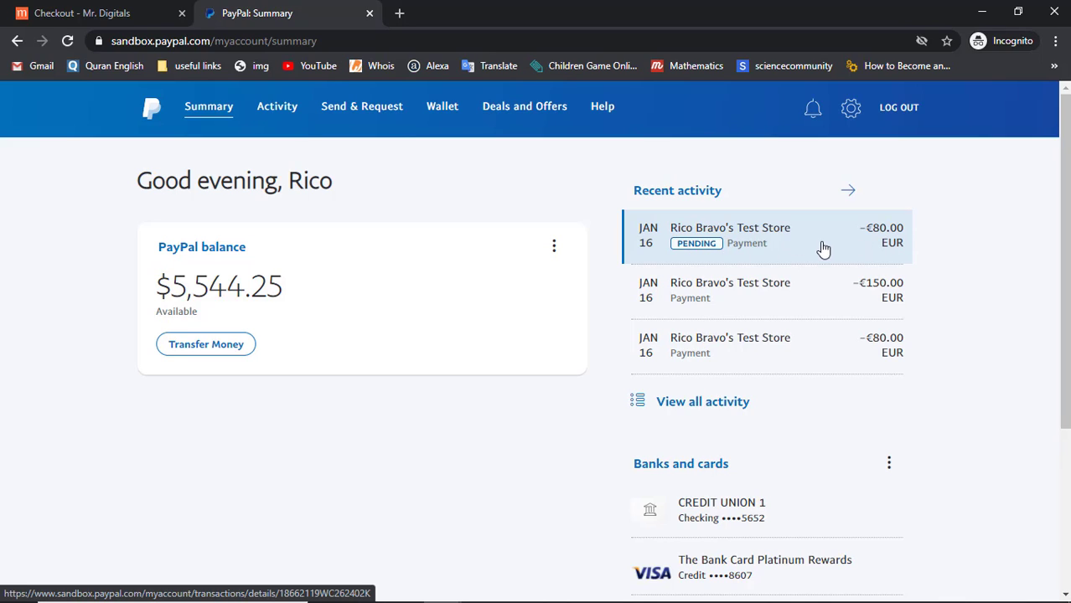
Open and review the €80.00 payment's transaction details for HTML & CSS Professional Training [2021]
click(726, 238)
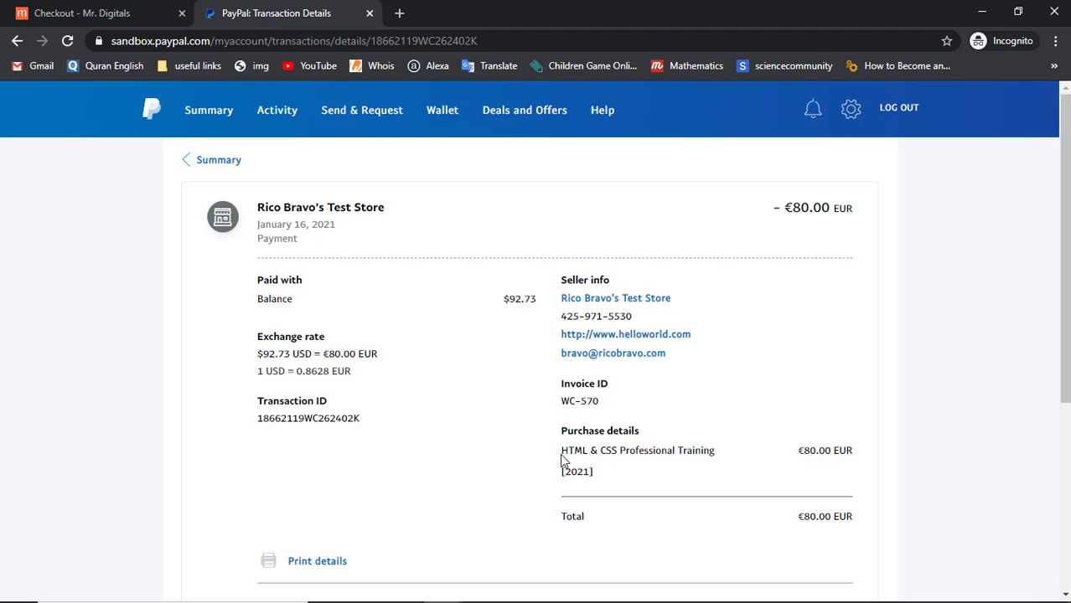
drag(563, 455, 596, 477)
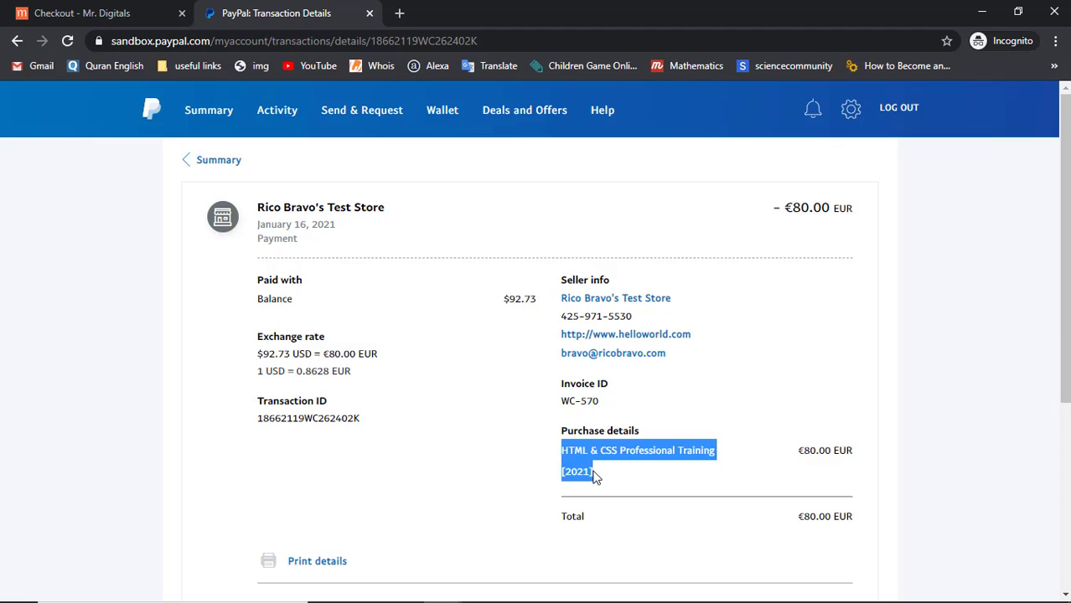
click(594, 475)
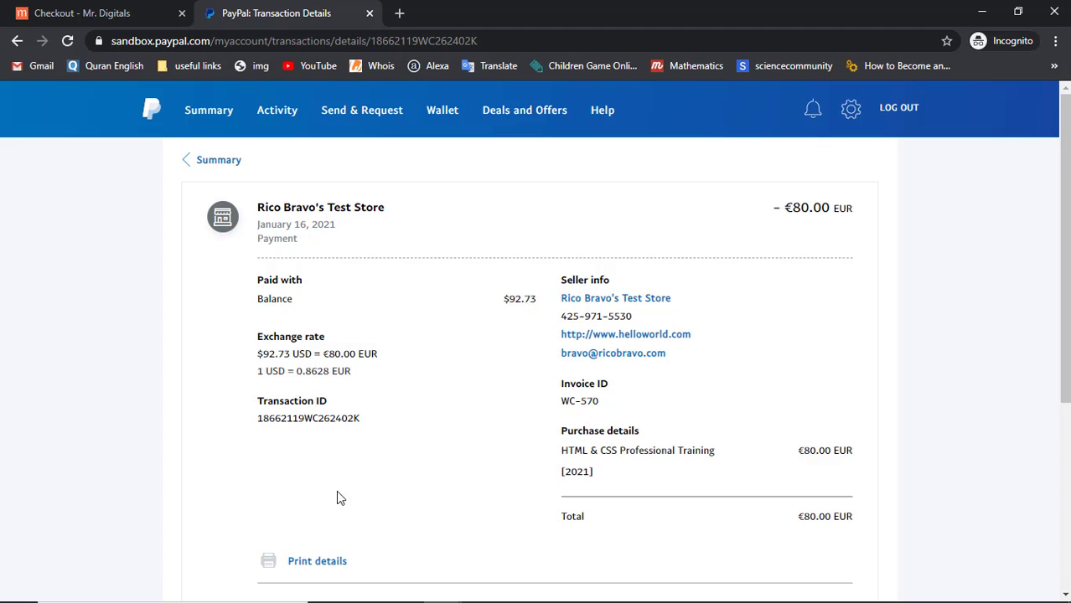
scroll(337, 497, down, 2)
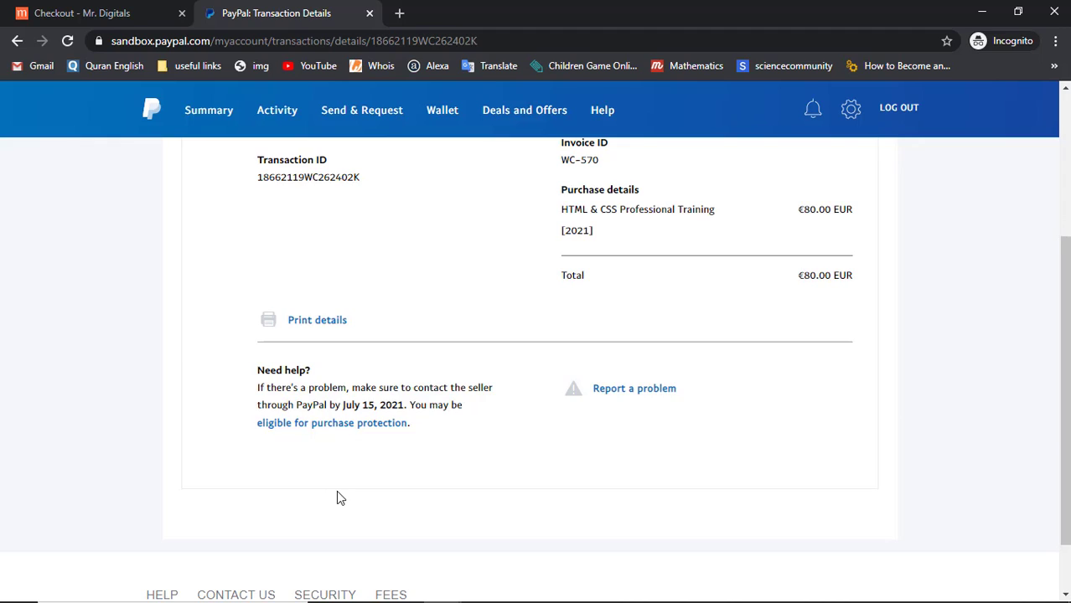
scroll(336, 490, up, 3)
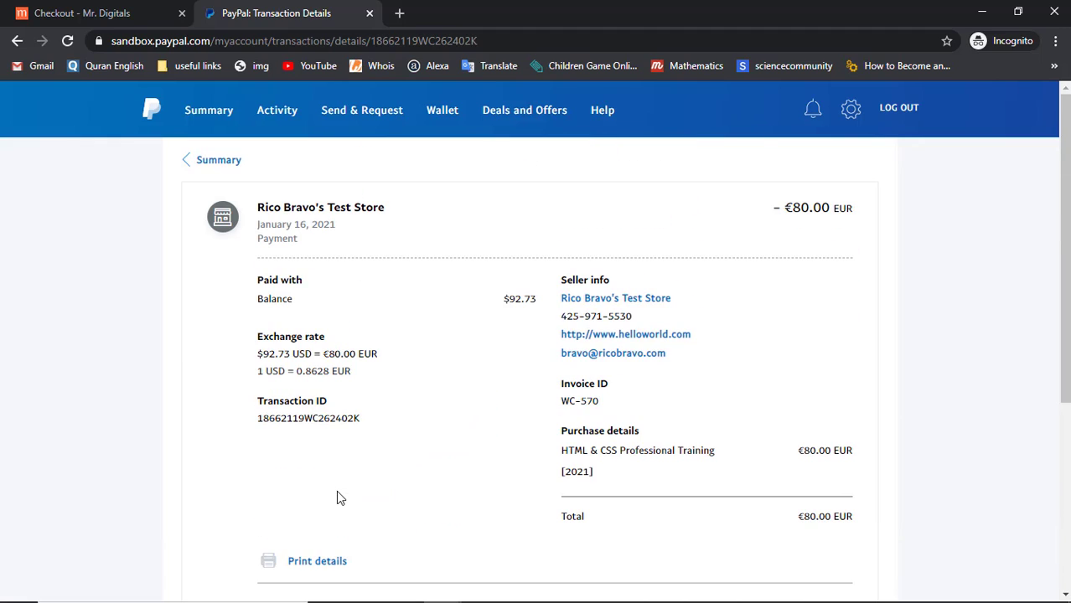
Log out of the buyer account, log in as the seller, and find the Unclaimed €80.00 payment
click(902, 114)
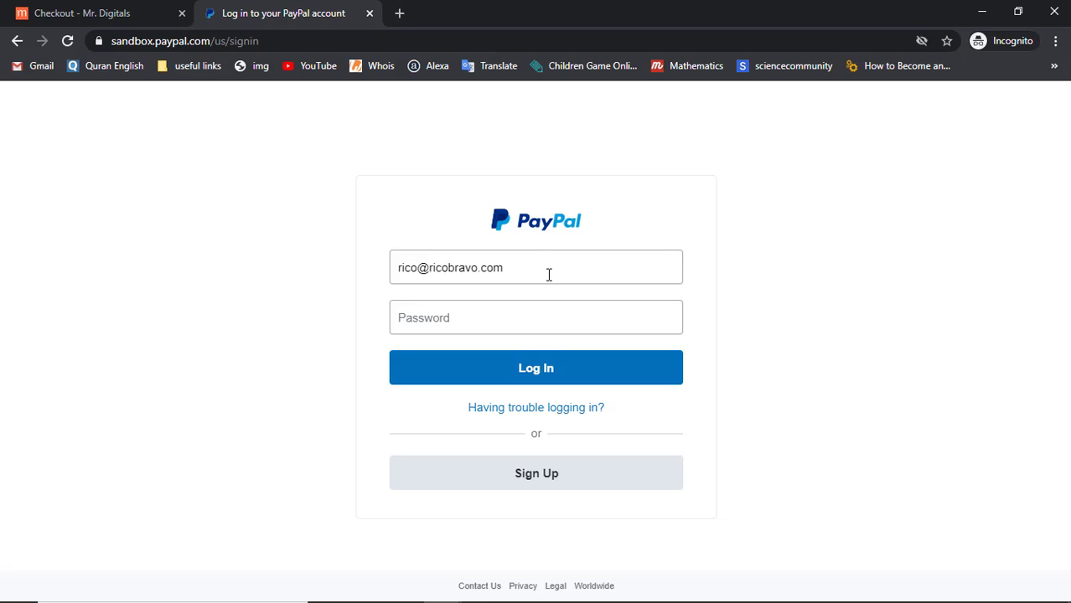
click(528, 375)
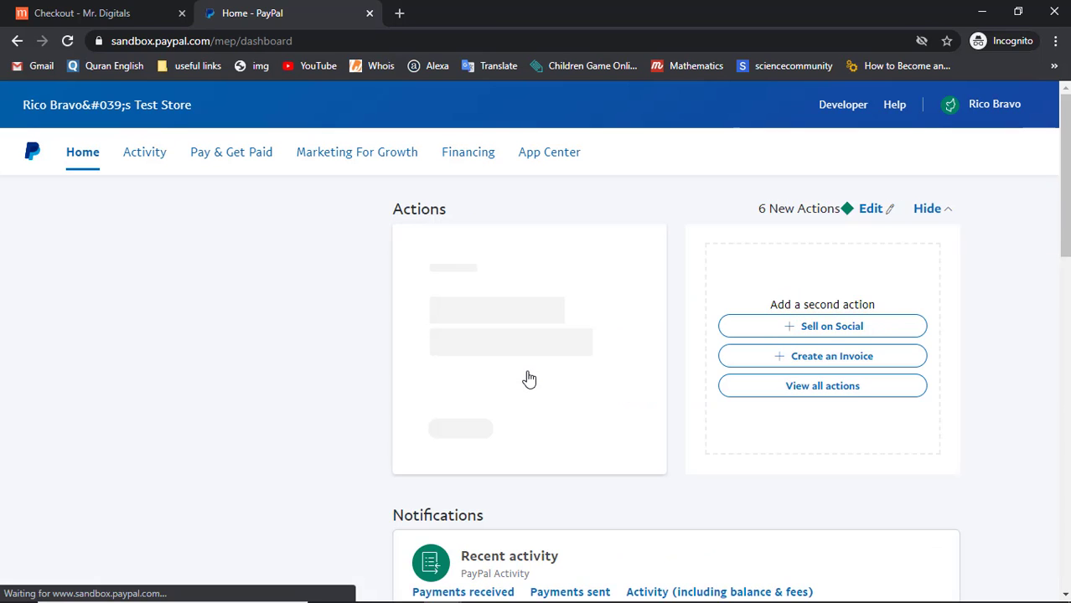
scroll(529, 379, down, 2)
scroll(529, 379, down, 3)
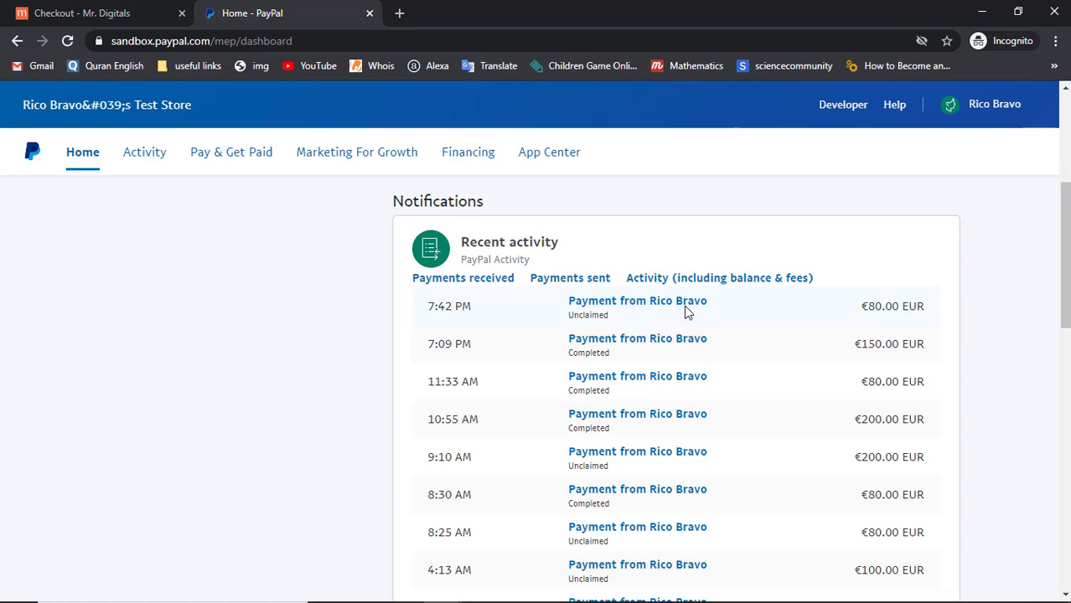
scroll(672, 307, up, 3)
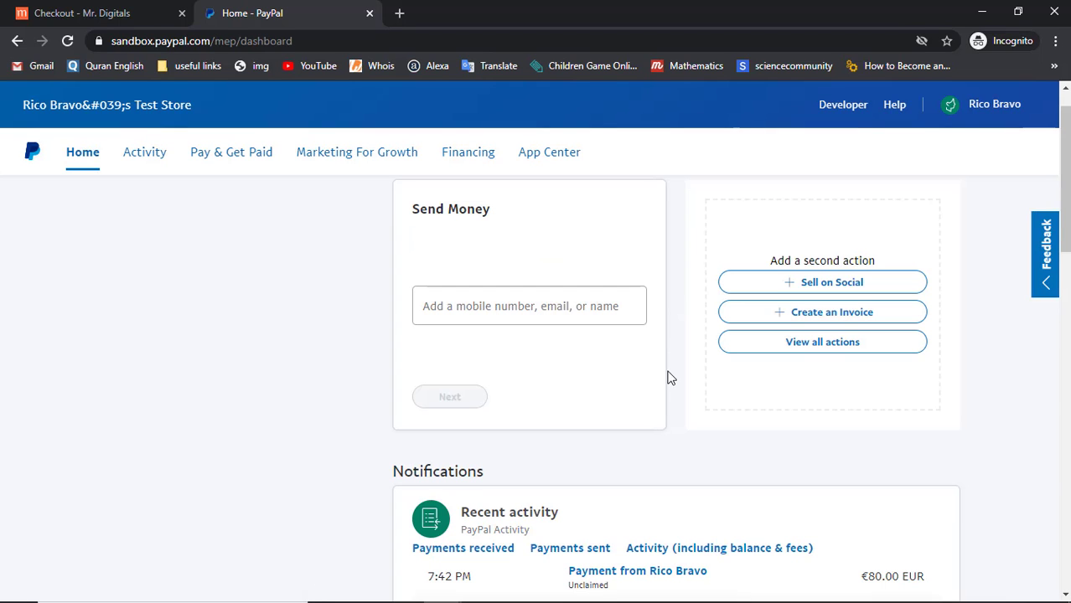
scroll(668, 376, down, 2)
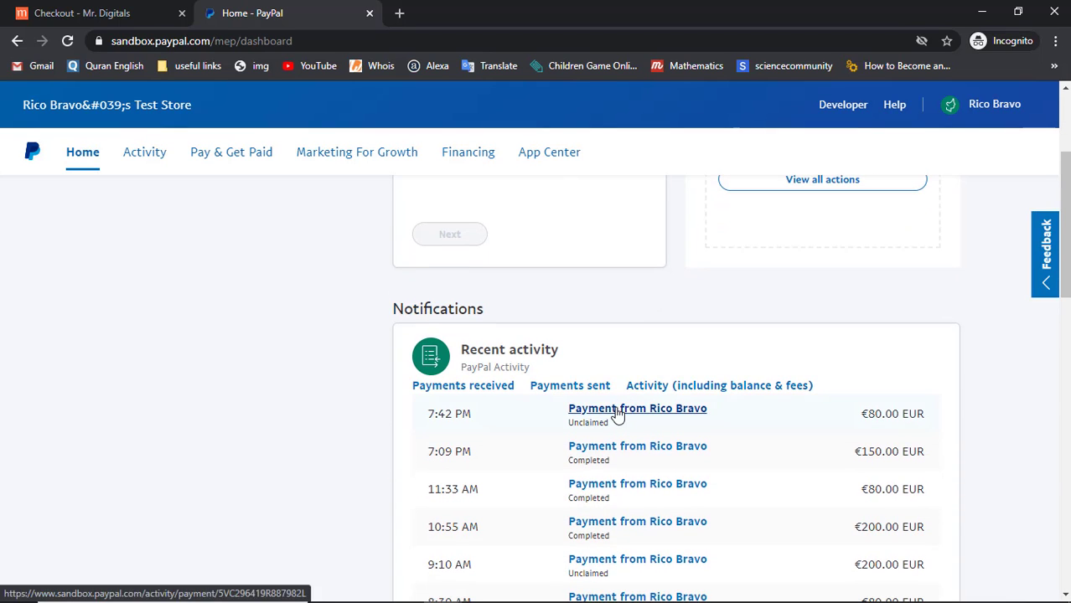
Open the 7:42 PM unclaimed €80.00 payment and review its HTML & CSS course details
click(617, 413)
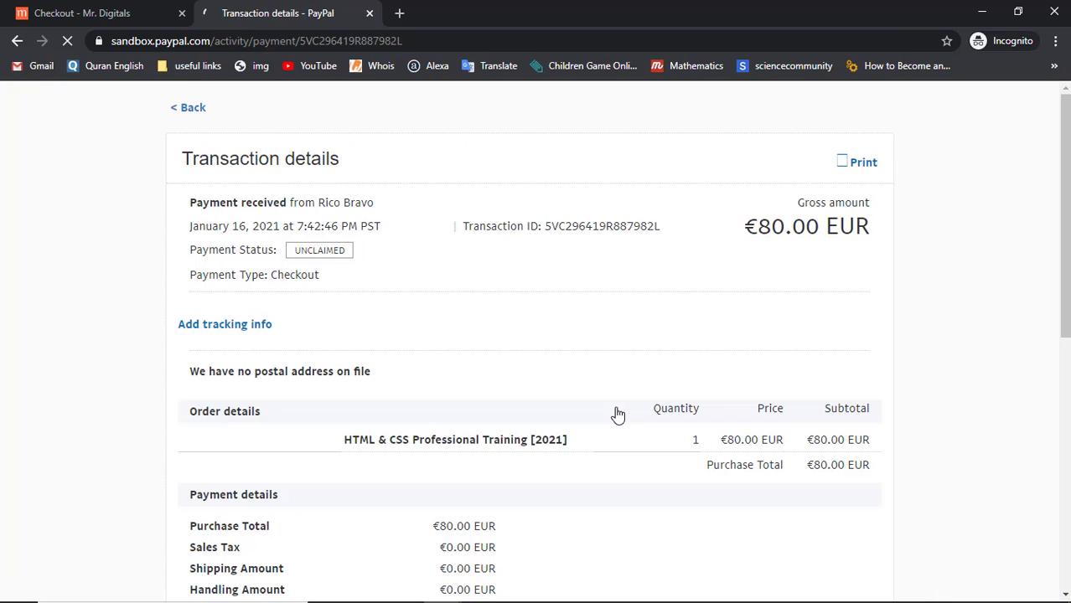
scroll(402, 380, down, 2)
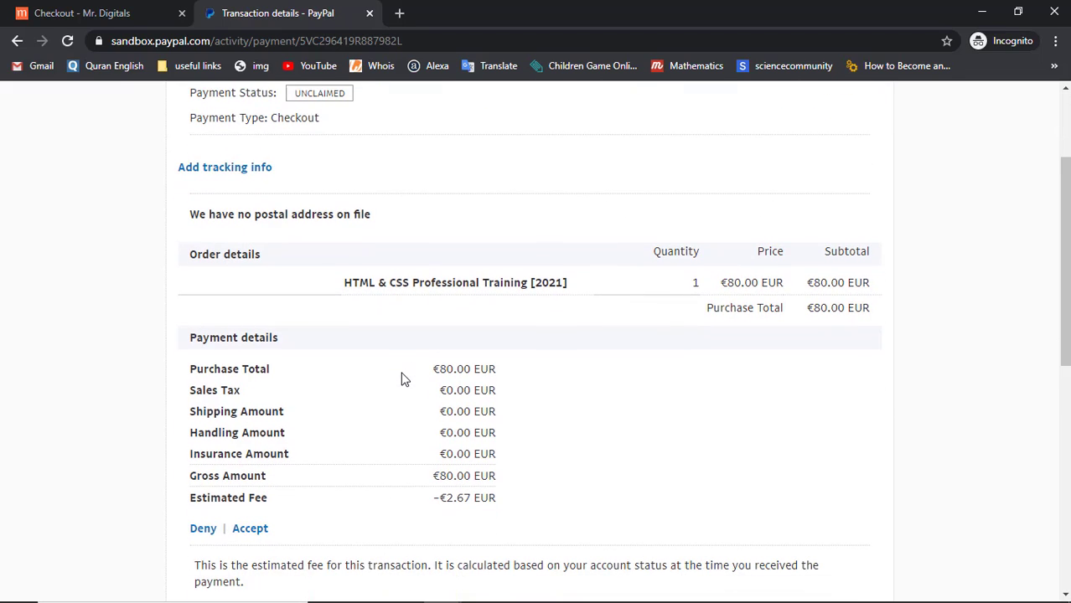
drag(331, 283, 578, 280)
click(579, 280)
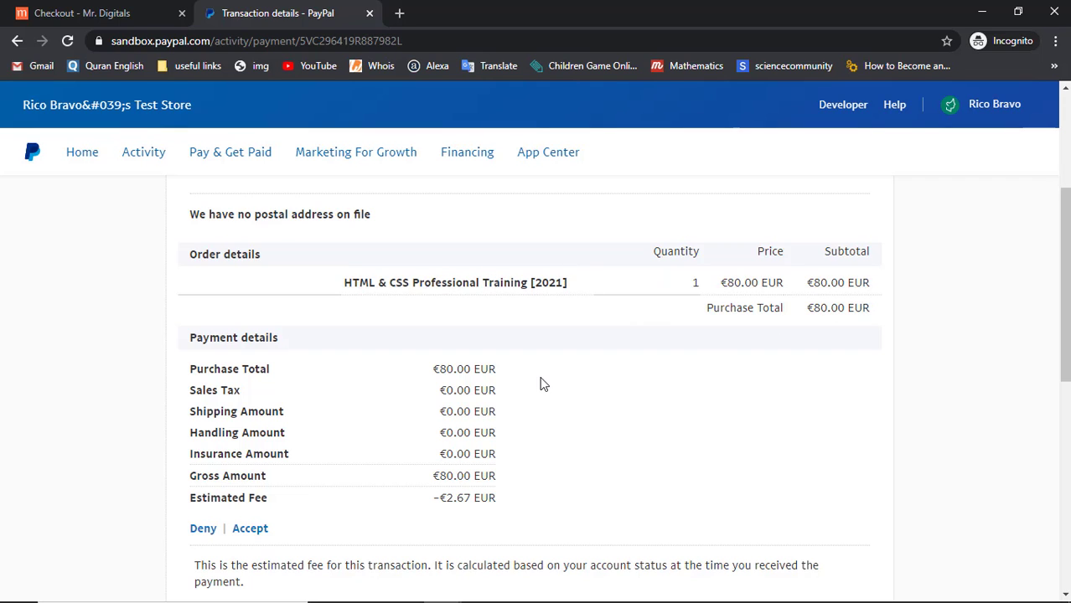
scroll(540, 383, down, 2)
scroll(540, 383, up, 5)
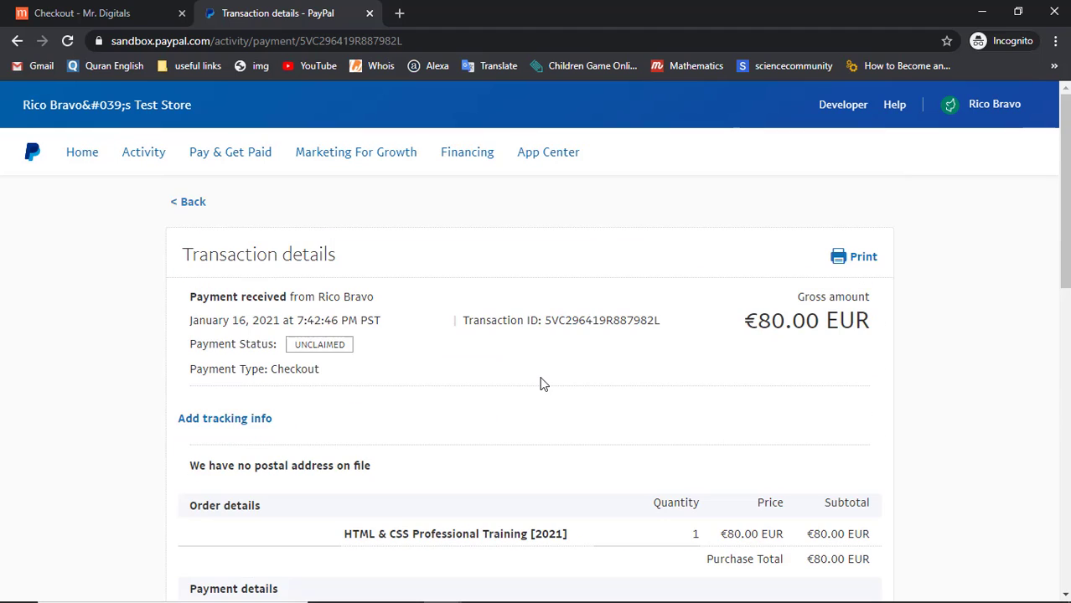
scroll(392, 390, down, 5)
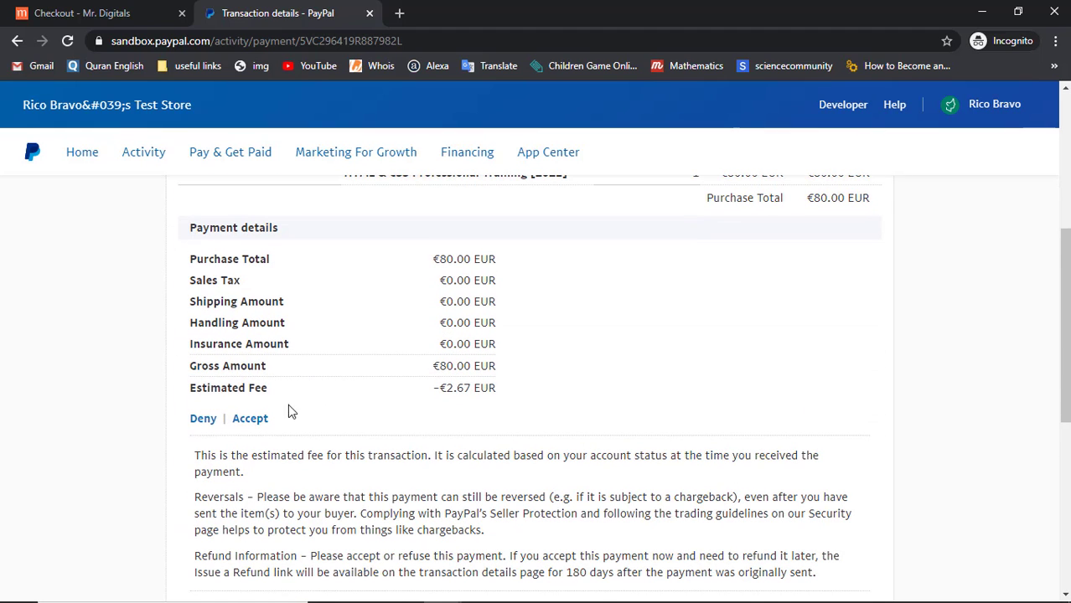
Accept the unclaimed €80.00 payment and confirm it
click(248, 419)
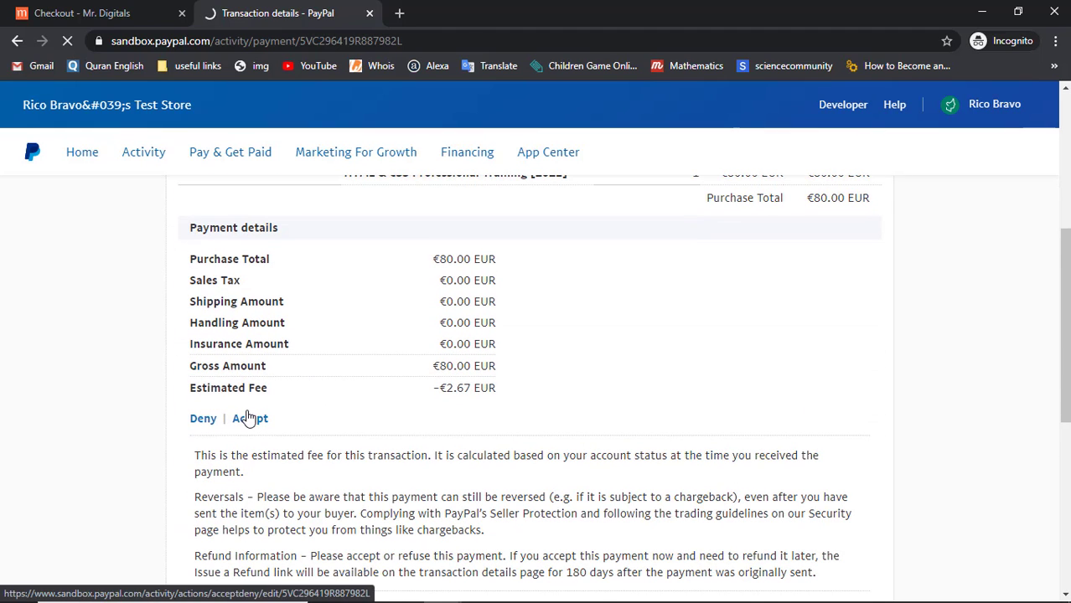
click(236, 336)
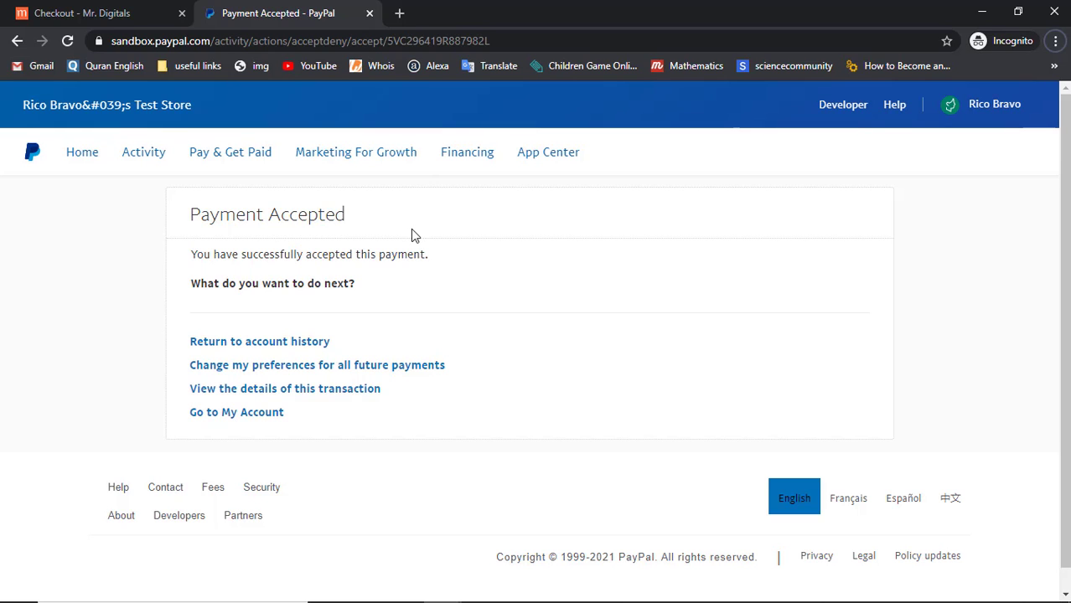
key(alt+Tab)
key(alt+Tab)
key(alt+Tab)
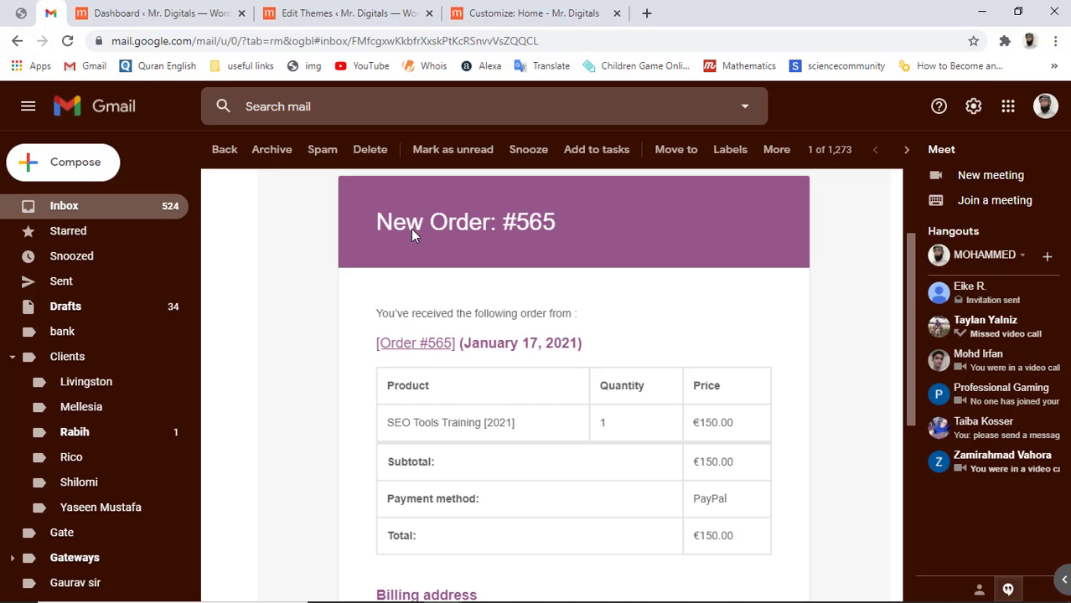
Open the 'Your Mr. Digitals order is now complete' email, mark it safe, and check order #570
click(225, 151)
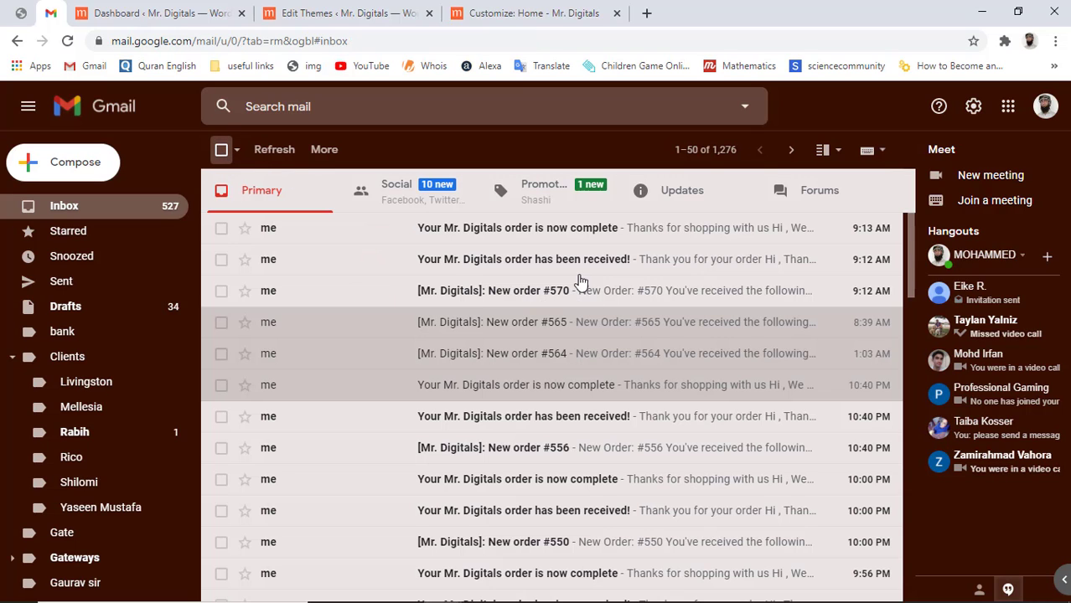
click(491, 238)
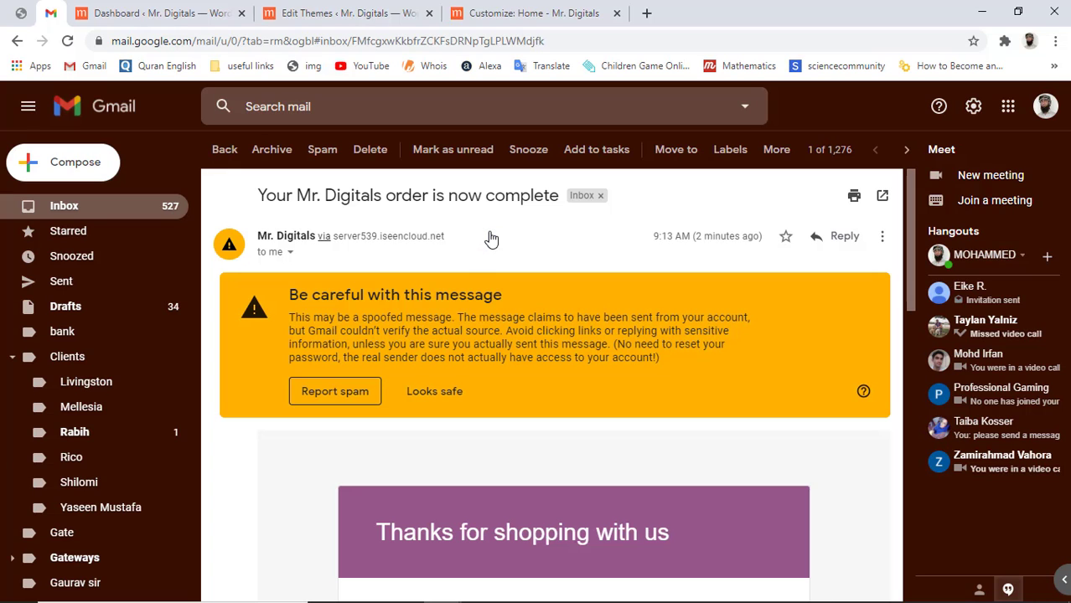
click(446, 406)
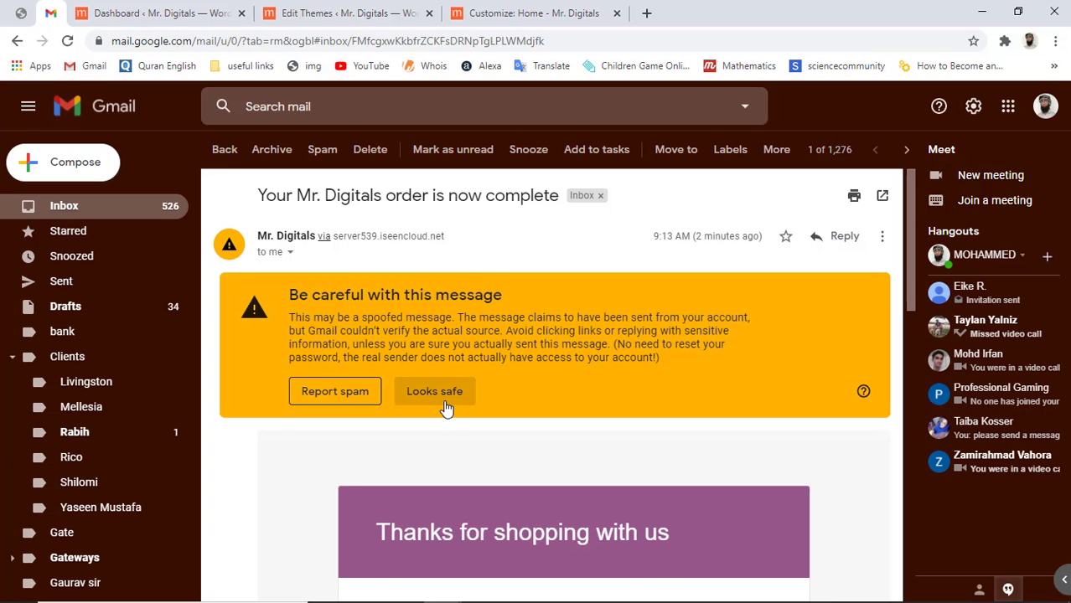
scroll(446, 409, down, 1)
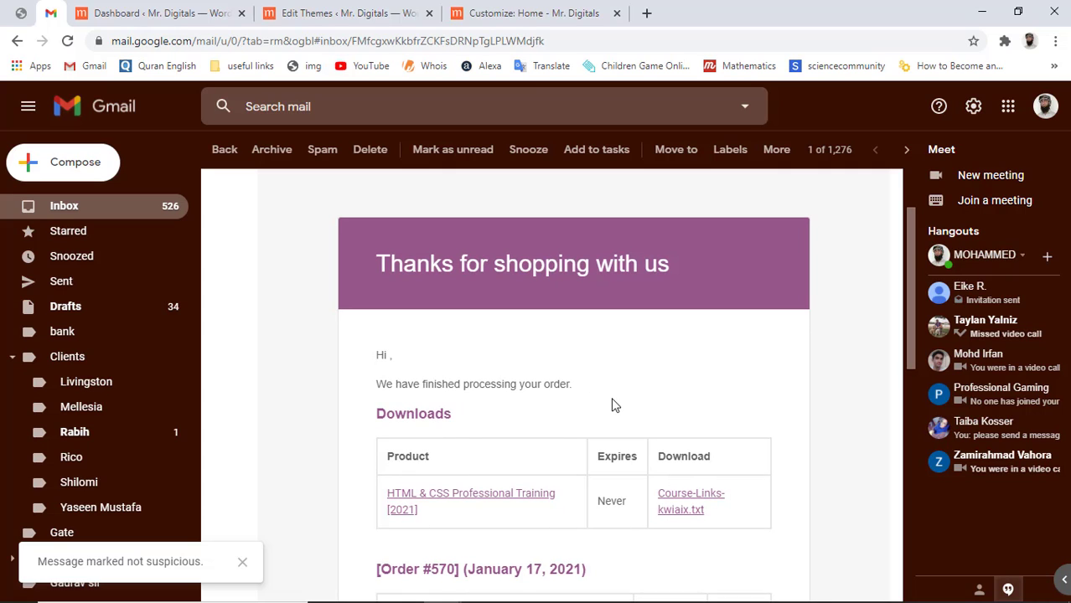
scroll(612, 406, down, 2)
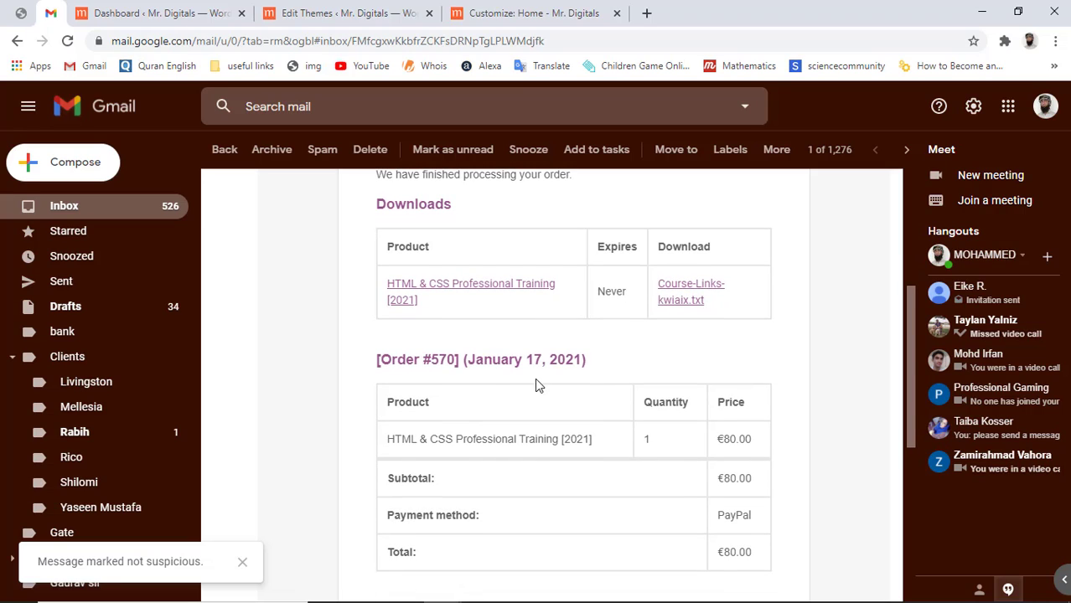
drag(431, 359, 459, 359)
click(456, 361)
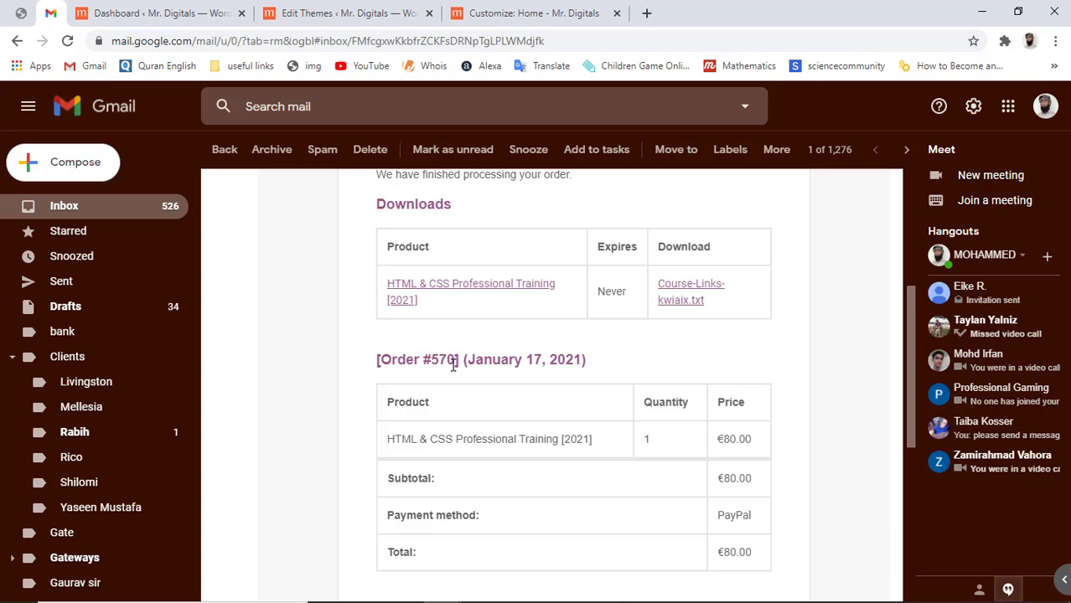
Check the email's billing address showing N/A, then return to the WordPress theme editor
scroll(466, 415, down, 1)
scroll(465, 415, down, 1)
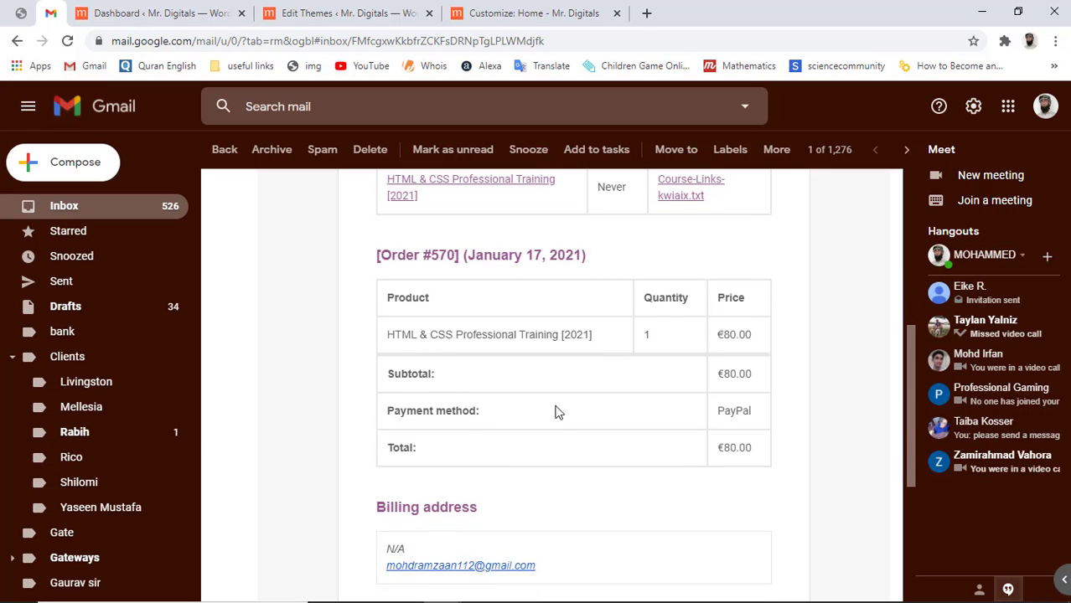
scroll(544, 427, down, 1)
scroll(546, 429, down, 1)
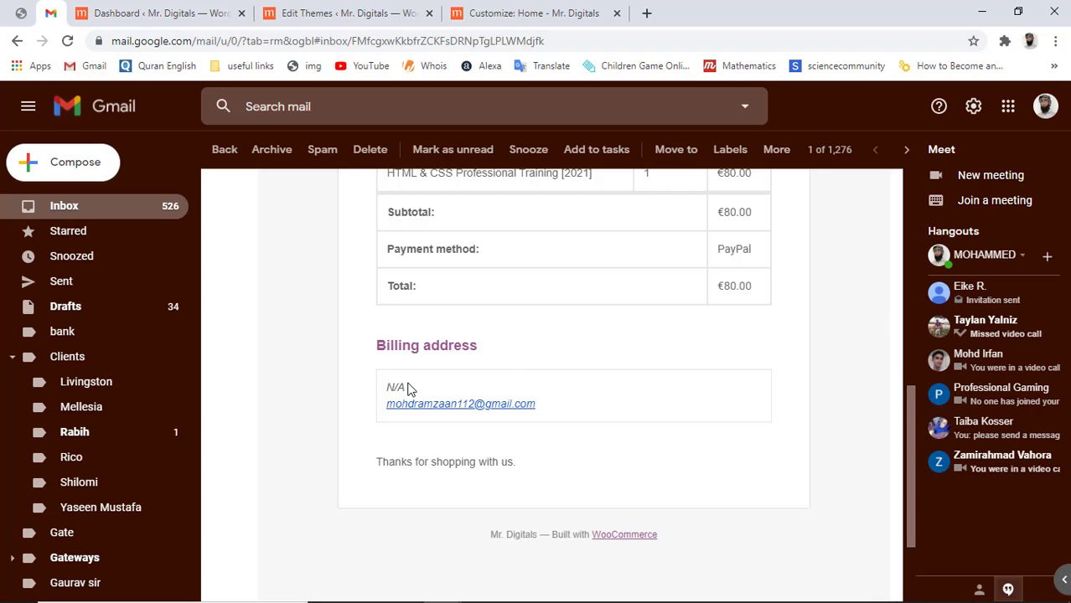
drag(408, 388, 385, 387)
click(622, 419)
click(376, 10)
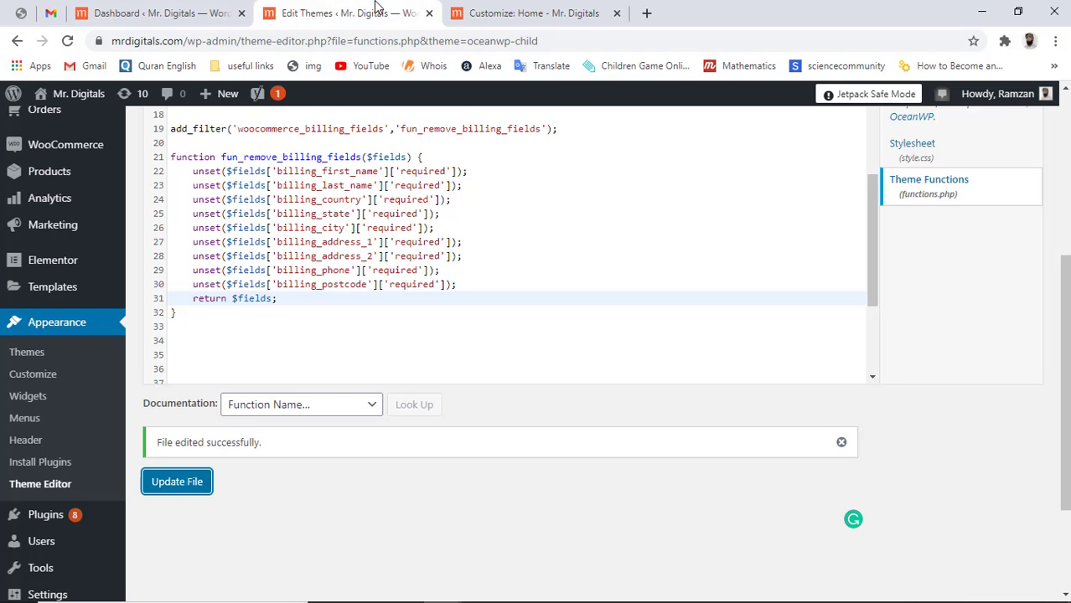